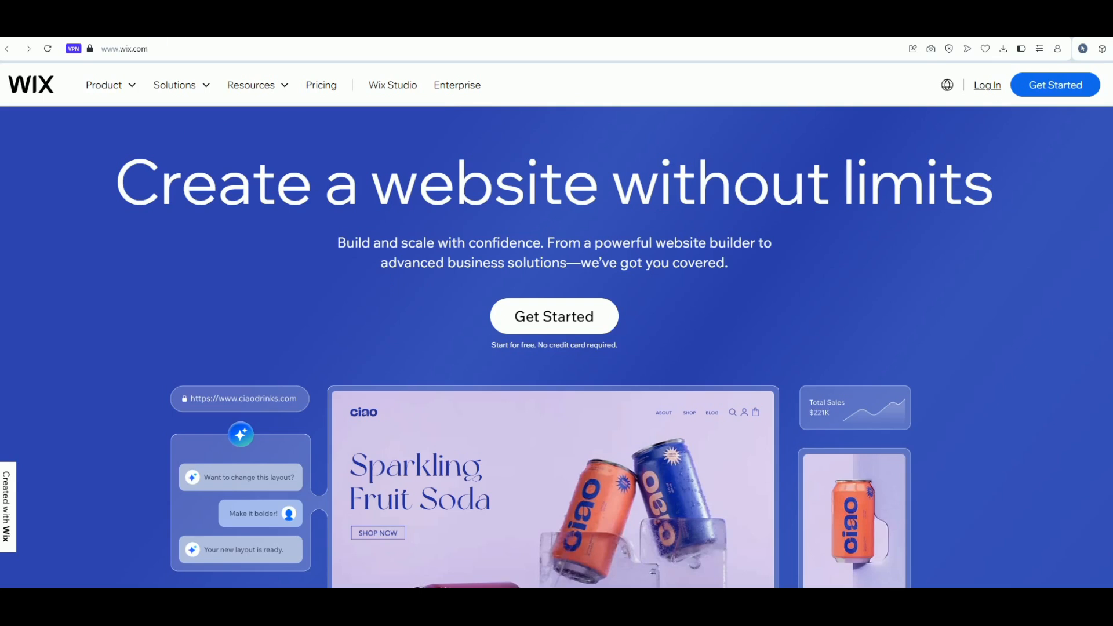
# Search Google for 'wix' in a new Opera tab
pyautogui.hotkey('ctrl', 't')
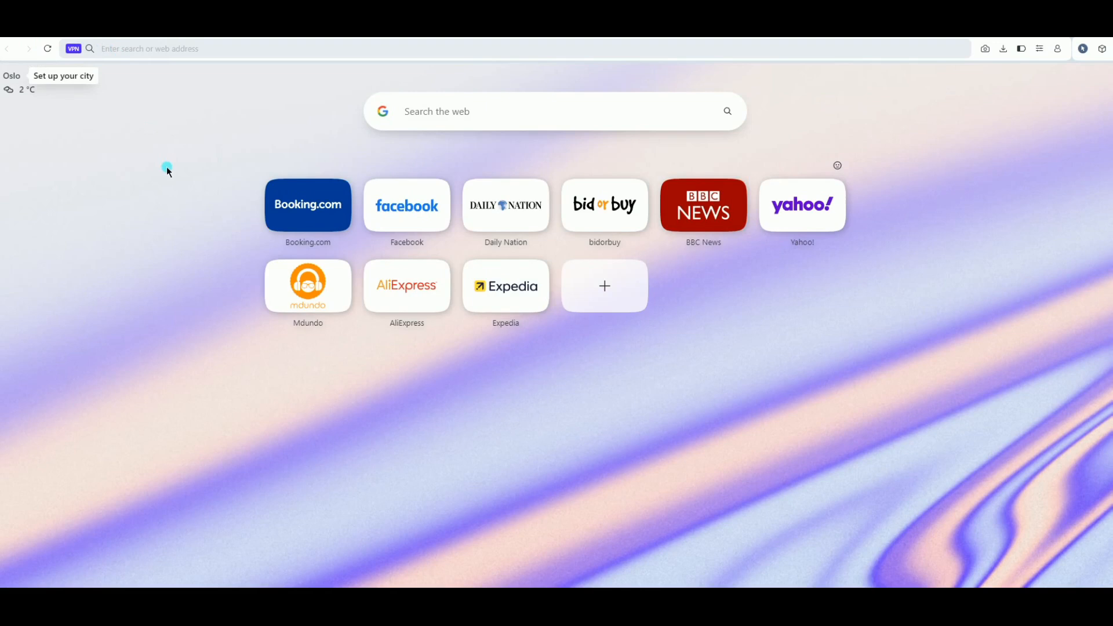
pyautogui.write('wix')
pyautogui.press('Return')
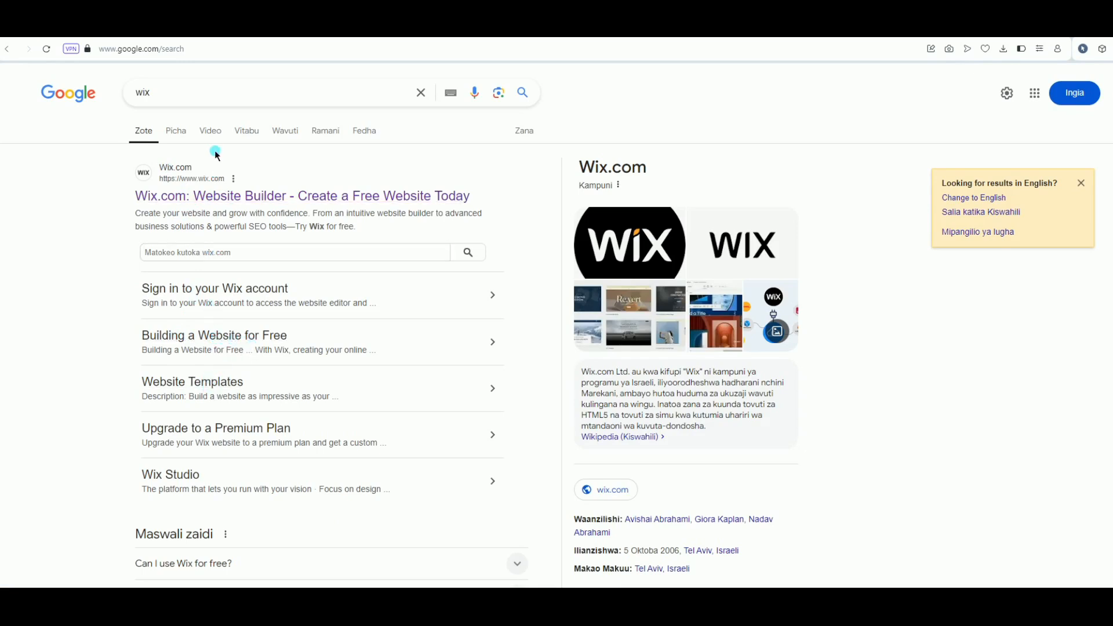
# Go to Wix.com from the results and reach the Sign Up page via Get Started
pyautogui.click(207, 200)
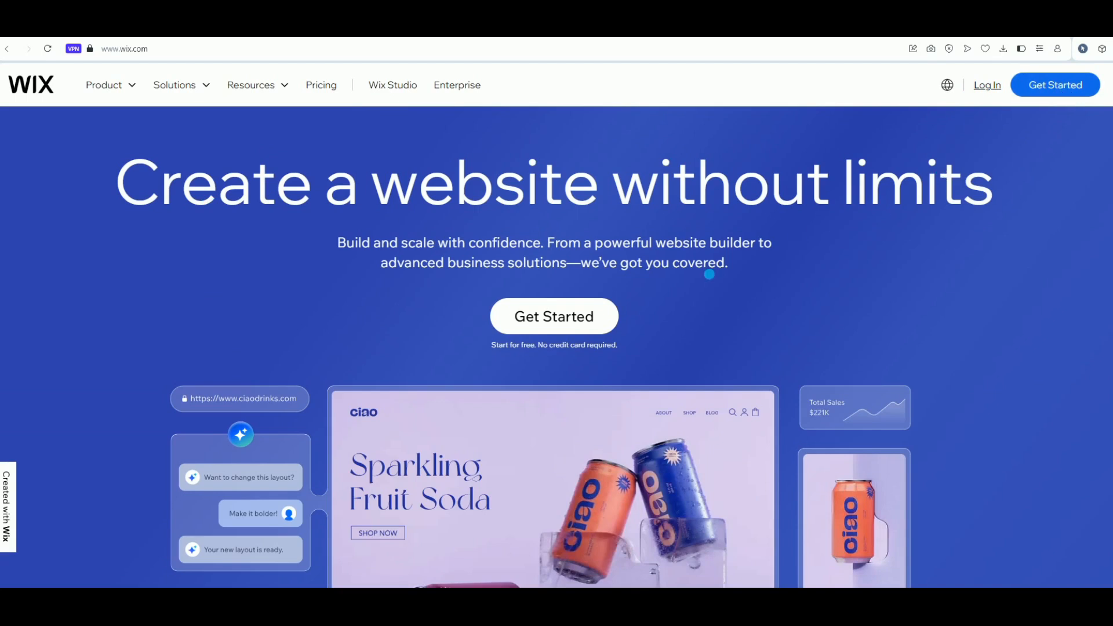
pyautogui.click(570, 323)
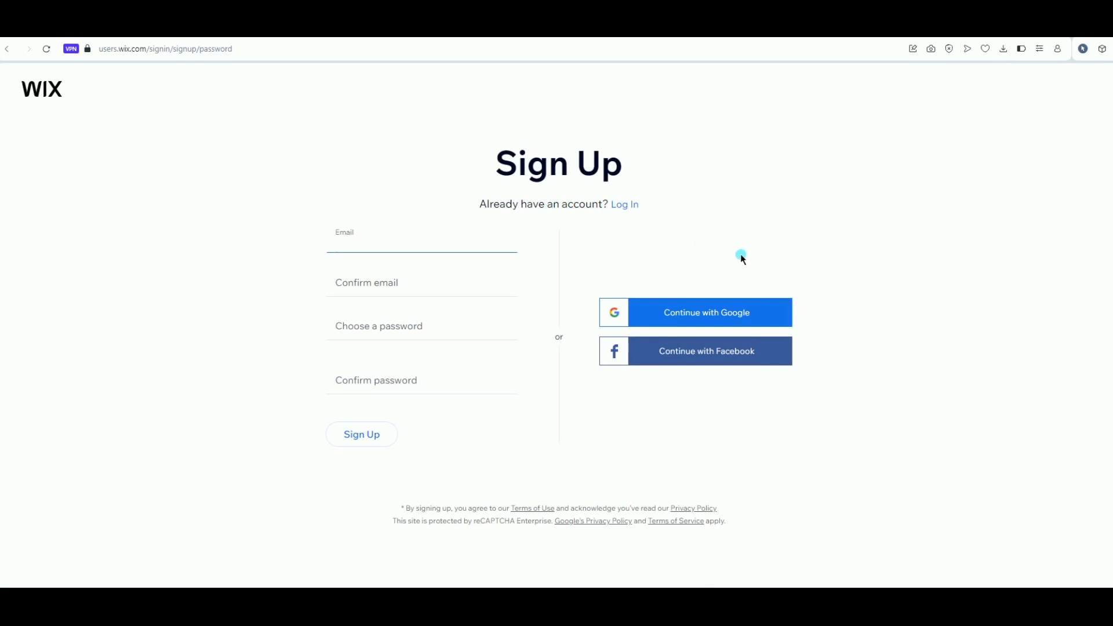
# Start Google sign-up with another account, entering the account e-mail and password
pyautogui.click(709, 315)
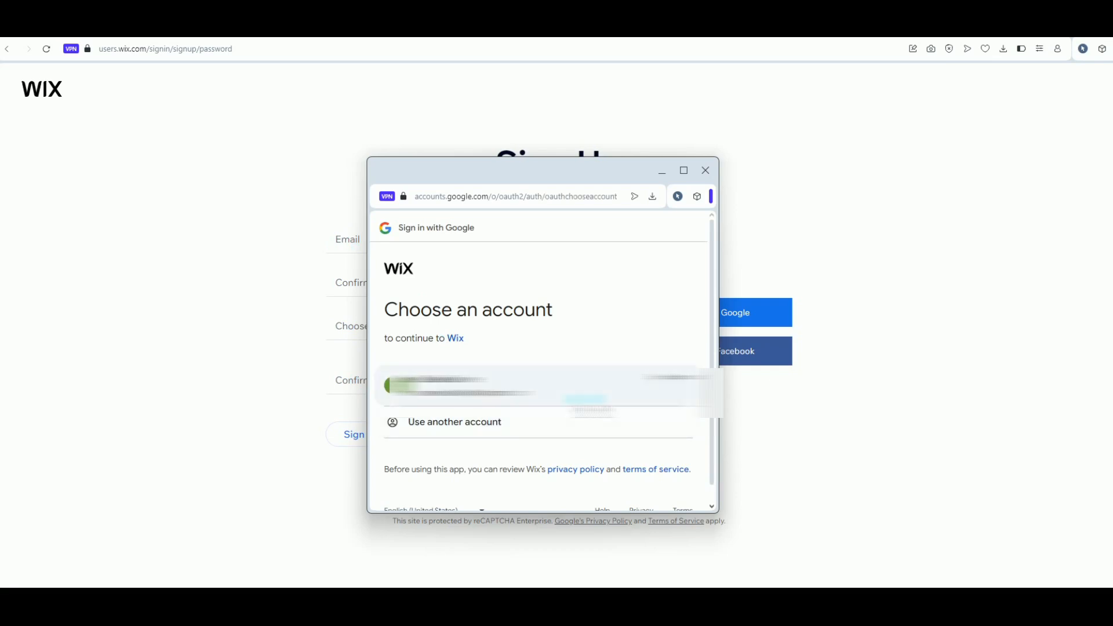
pyautogui.click(455, 422)
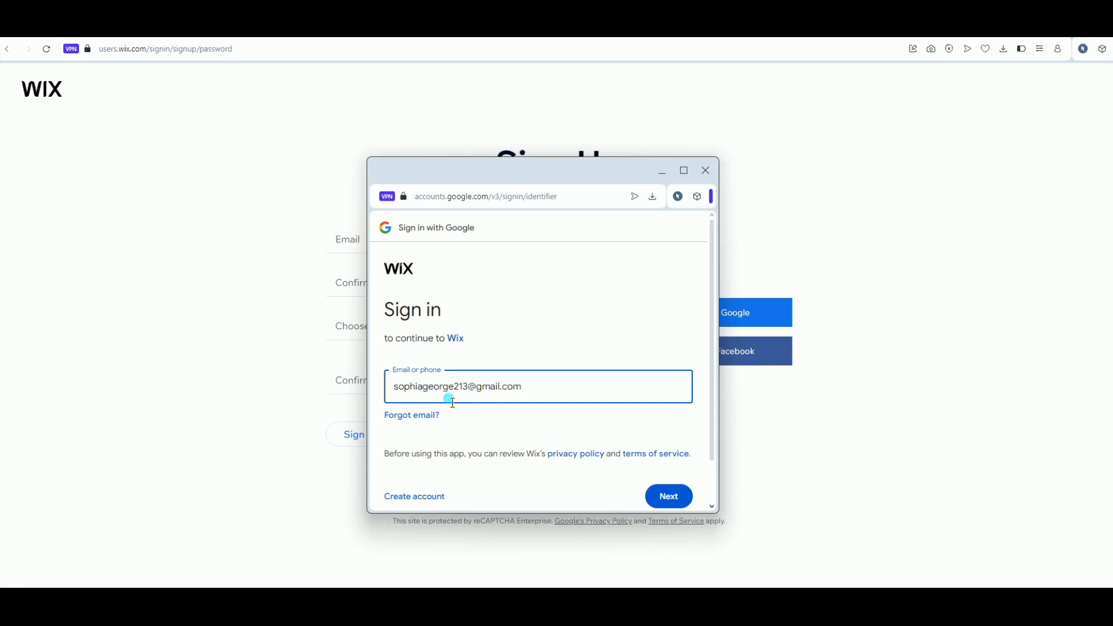
pyautogui.press('Return')
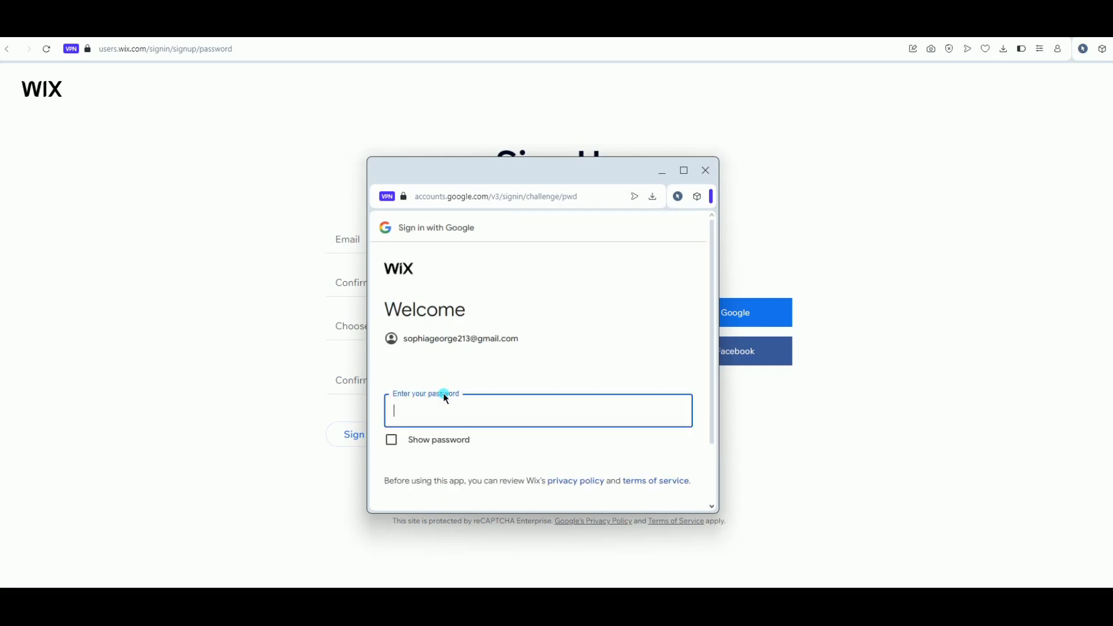
pyautogui.write('**********')
pyautogui.press('Return')
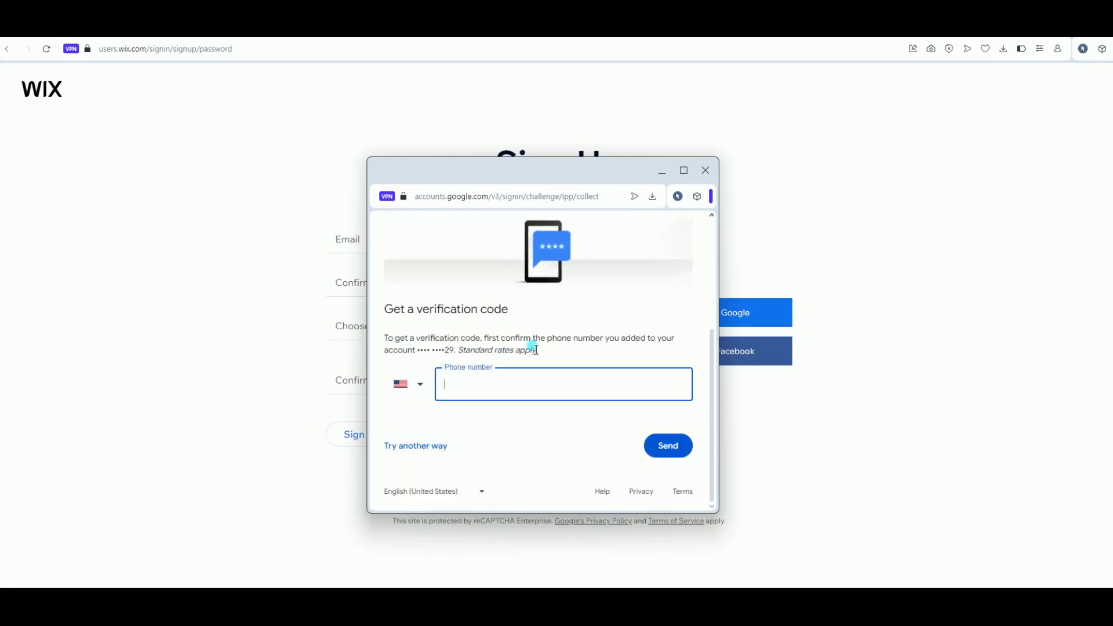
# Verify the sign-in with a phone security code and allow Google to continue to Wix
pyautogui.click(420, 448)
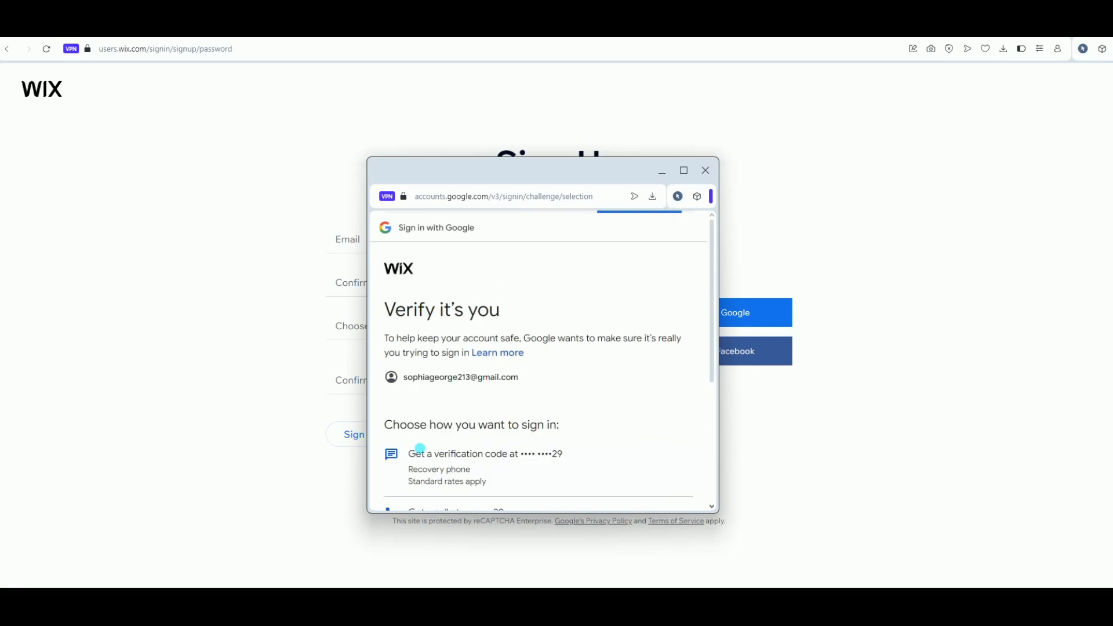
pyautogui.scroll(-2, 499, 380)
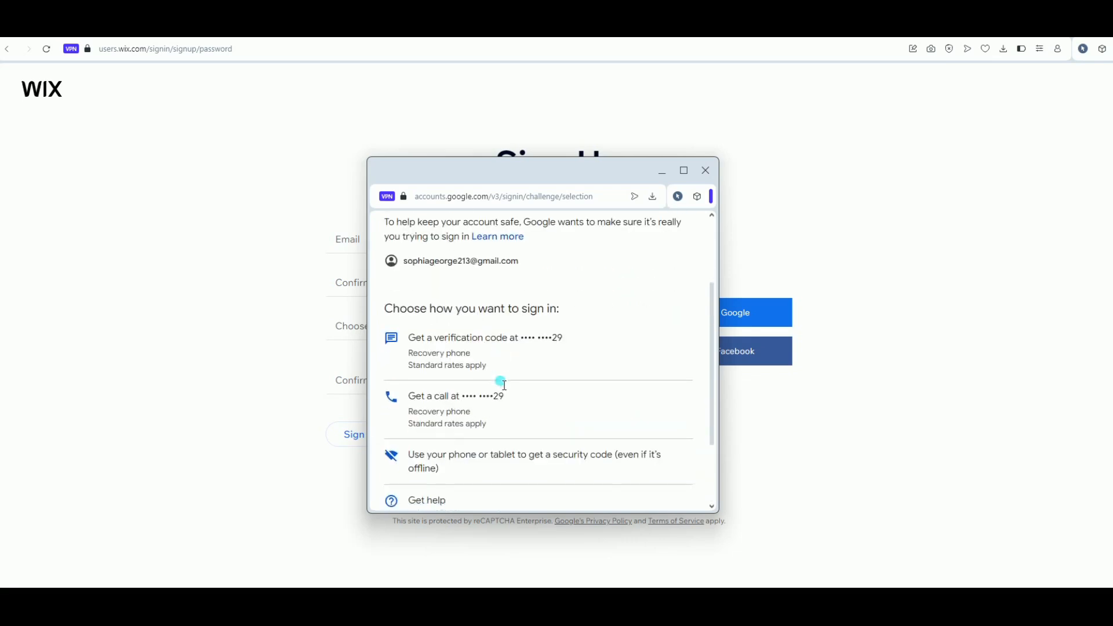
pyautogui.scroll(-1, 503, 385)
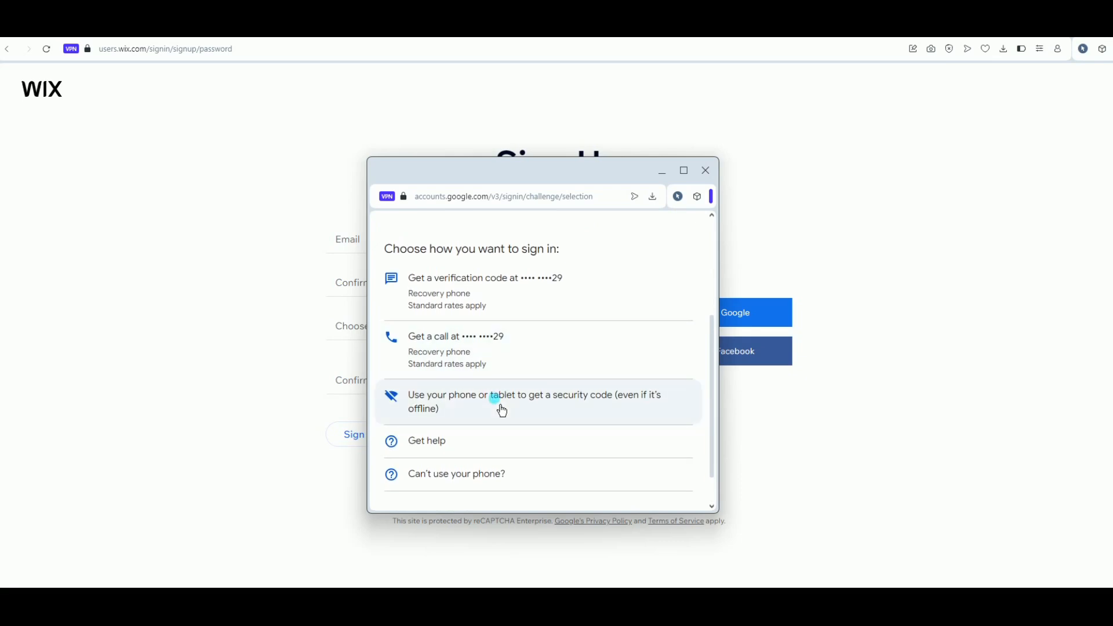
pyautogui.click(496, 399)
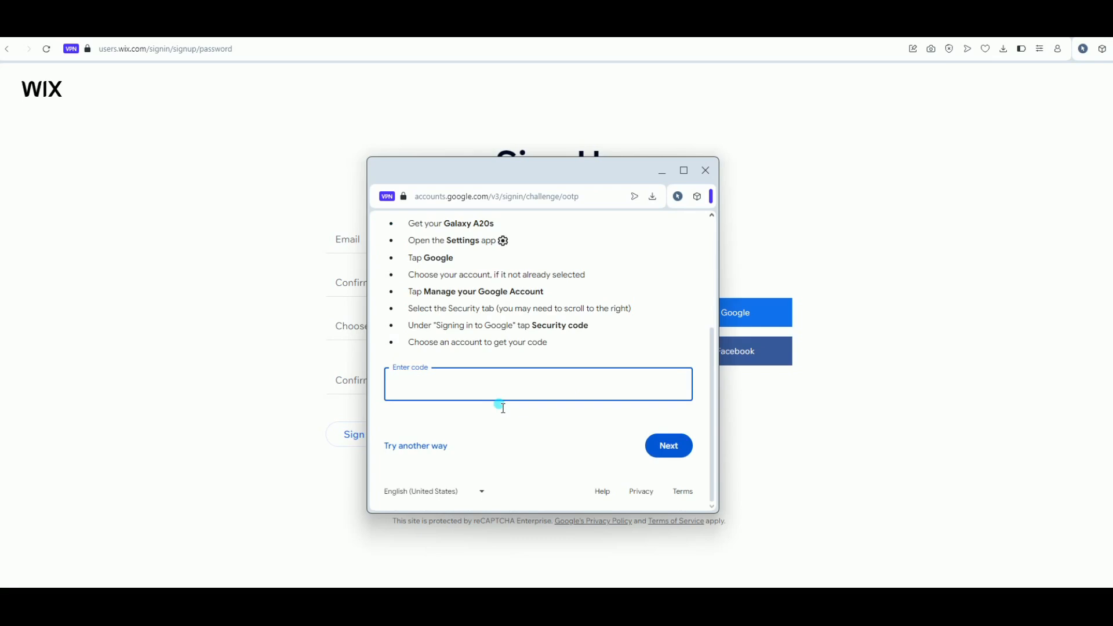
pyautogui.click(597, 455)
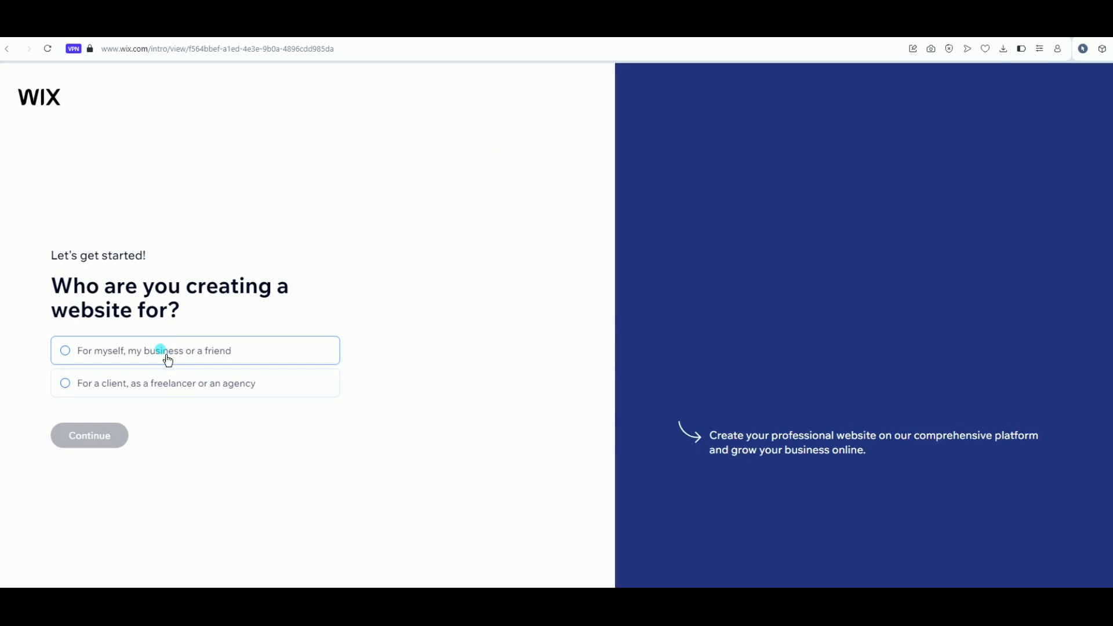
# Answer 'For myself, my business or a friend' and continue
pyautogui.click(166, 355)
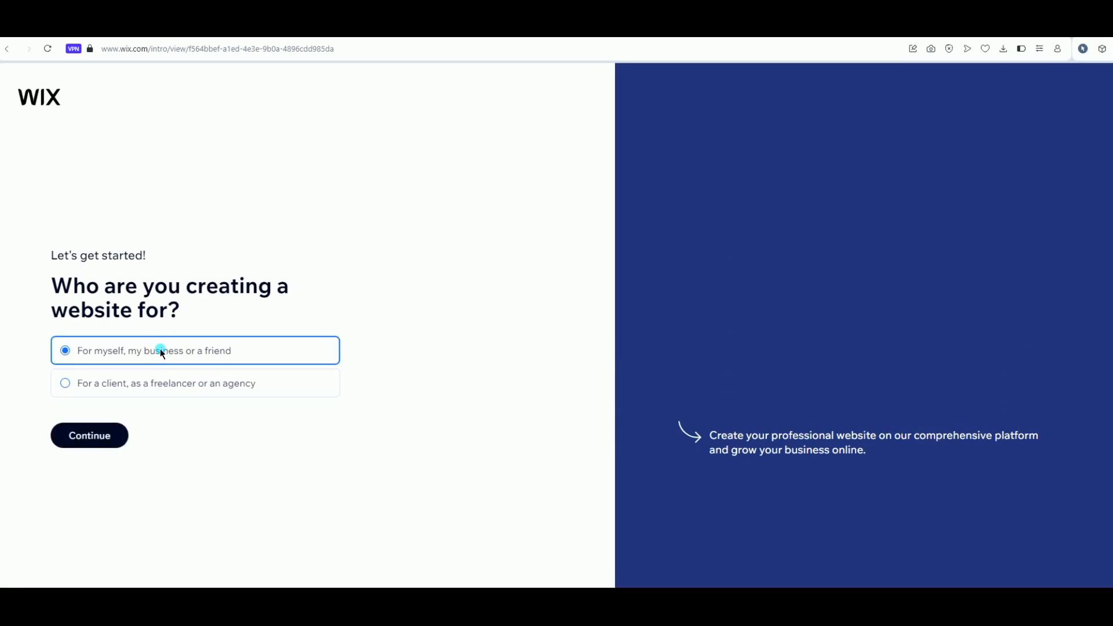
pyautogui.click(94, 447)
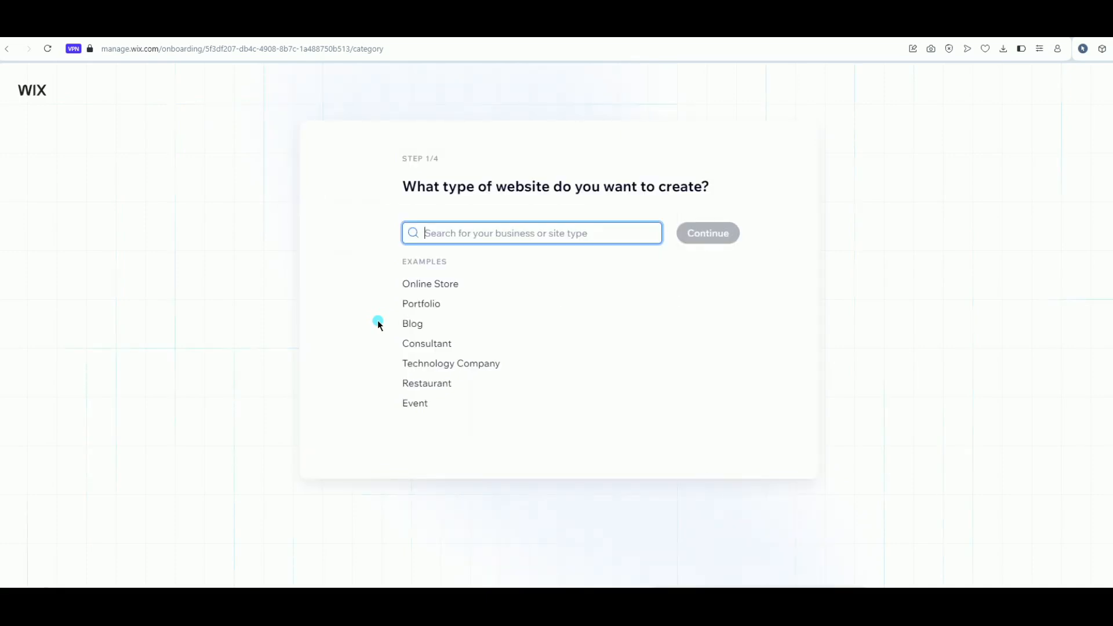
# Pick the Portfolio example as the website type and browse the suggestion list
pyautogui.click(429, 304)
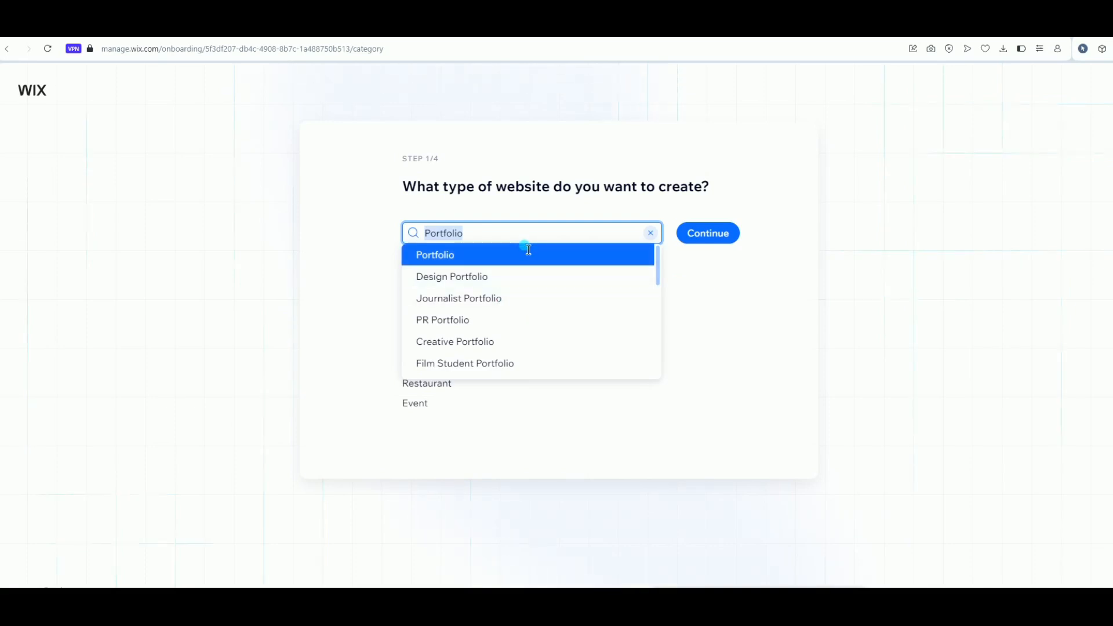
pyautogui.scroll(-3, 529, 338)
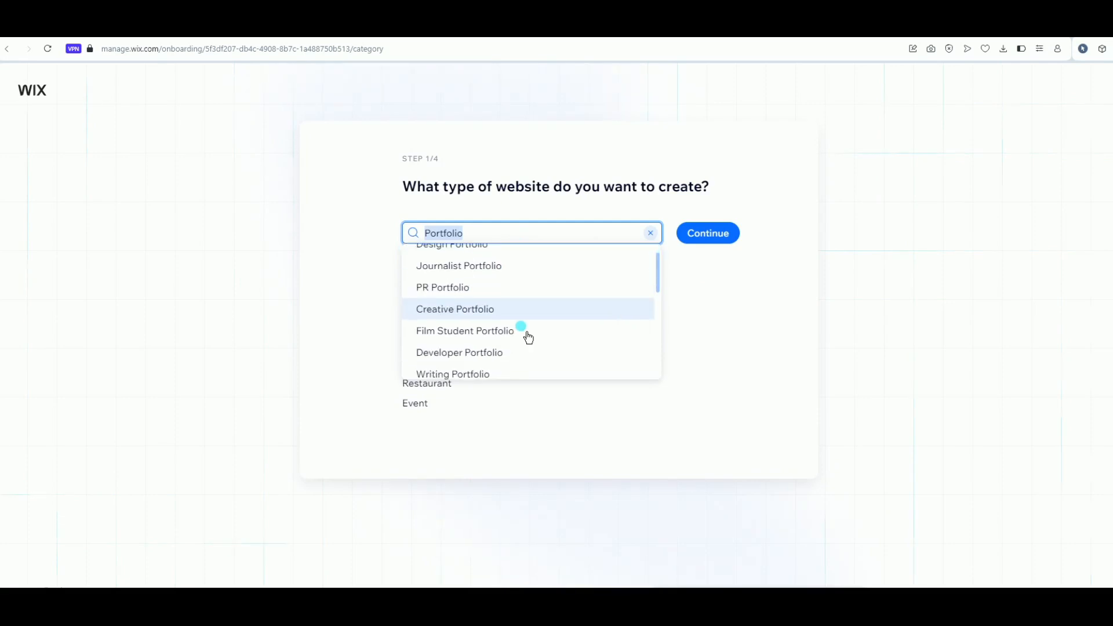
pyautogui.scroll(-3, 529, 338)
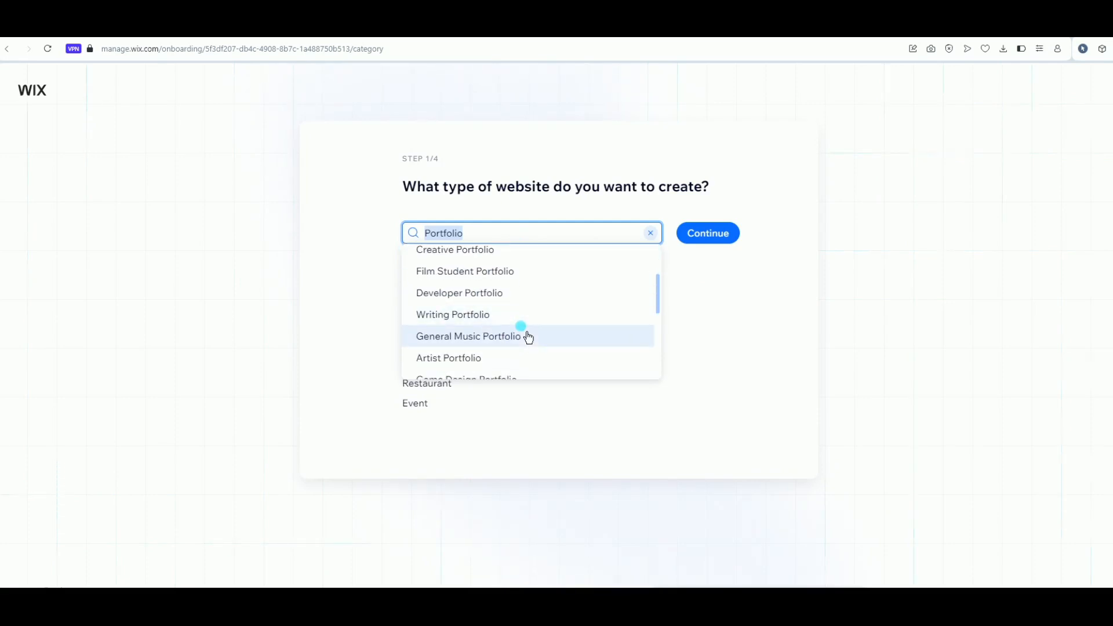
pyautogui.scroll(-4, 528, 338)
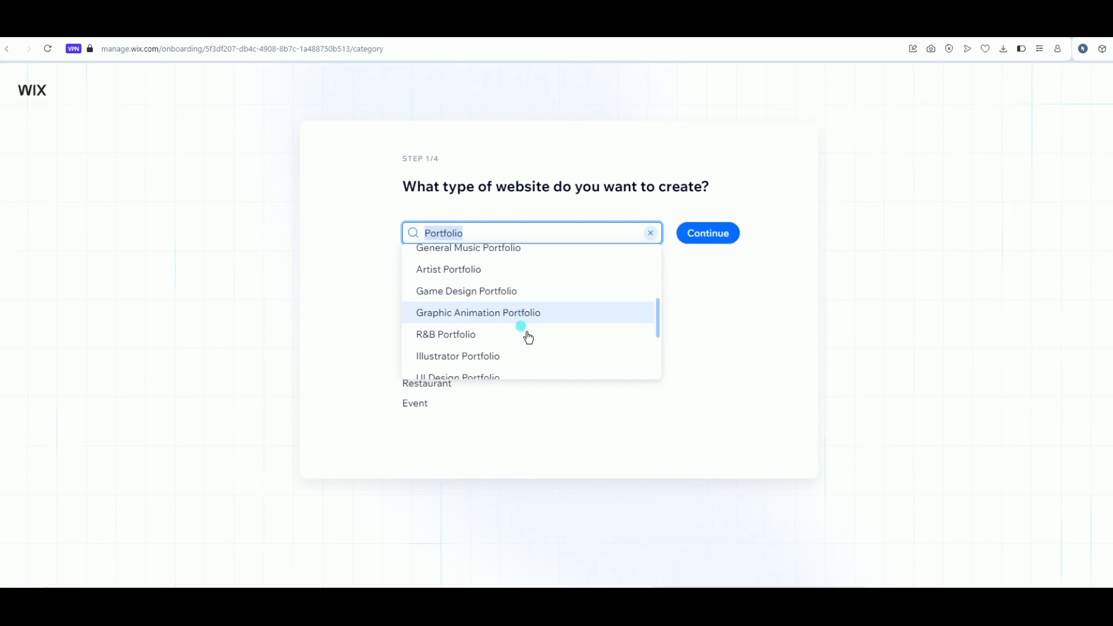
pyautogui.scroll(-1, 529, 338)
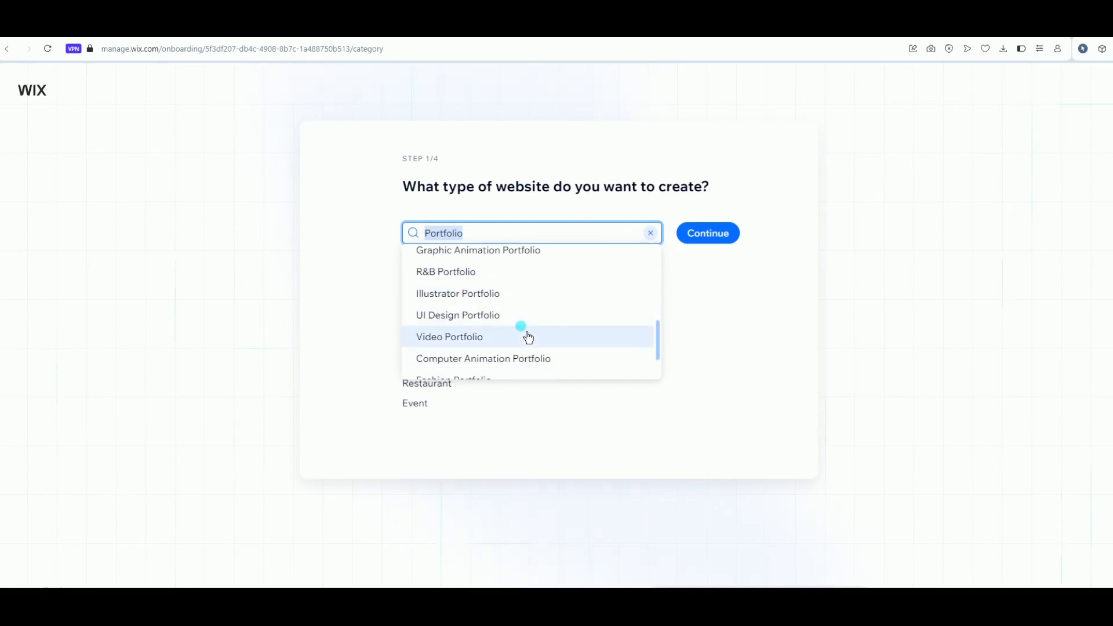
pyautogui.scroll(10, 529, 338)
pyautogui.scroll(-8, 528, 338)
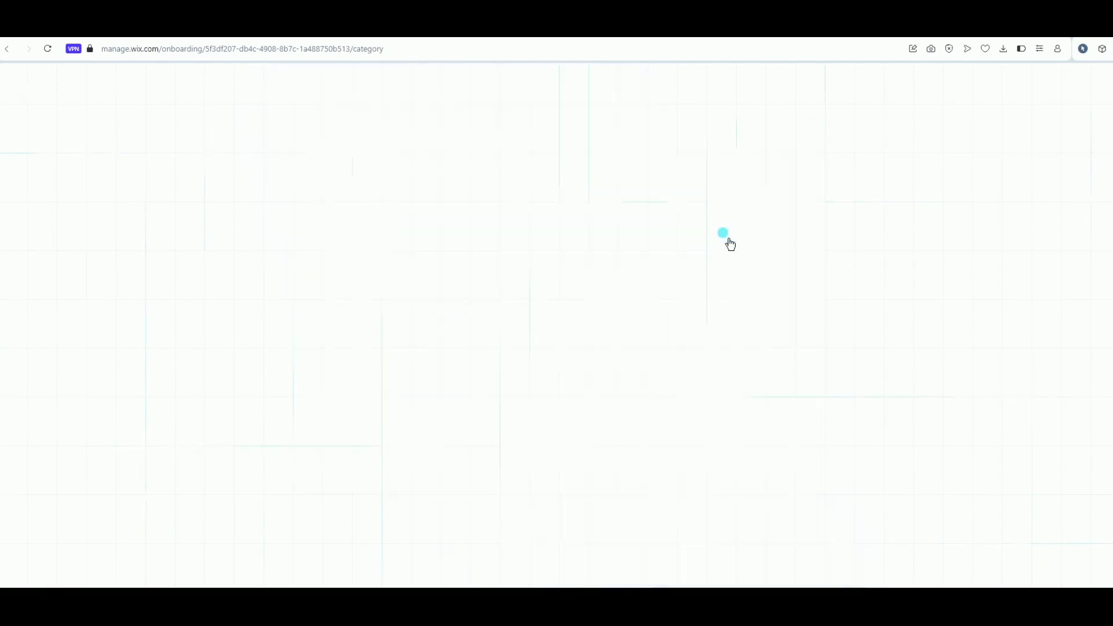
# Confirm Portfolio and call the site 'techport'
pyautogui.click(726, 238)
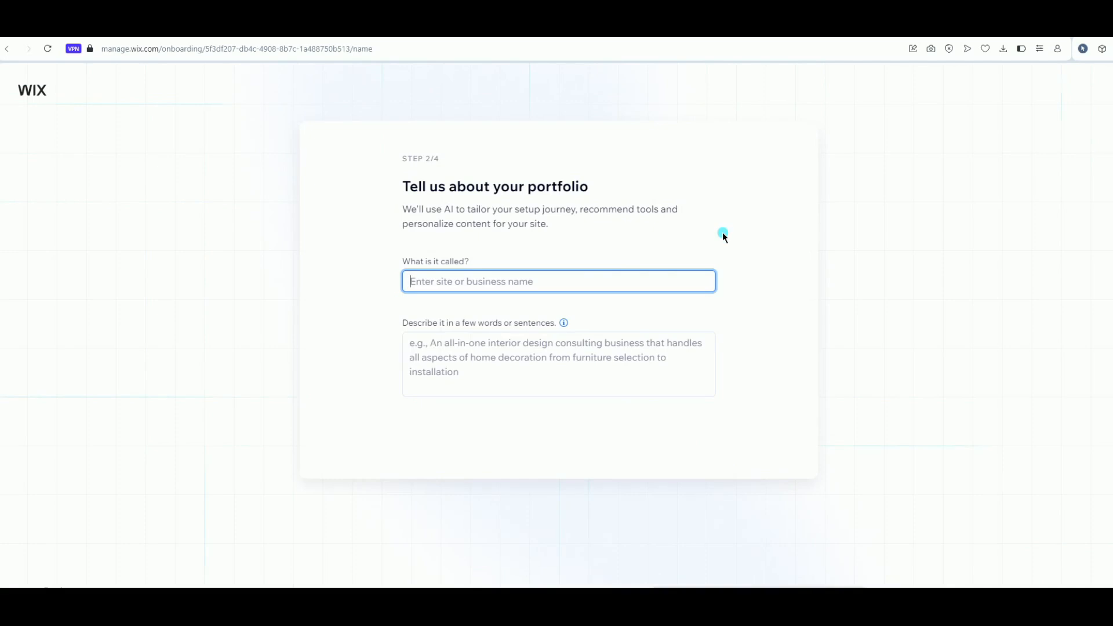
pyautogui.write('techport')
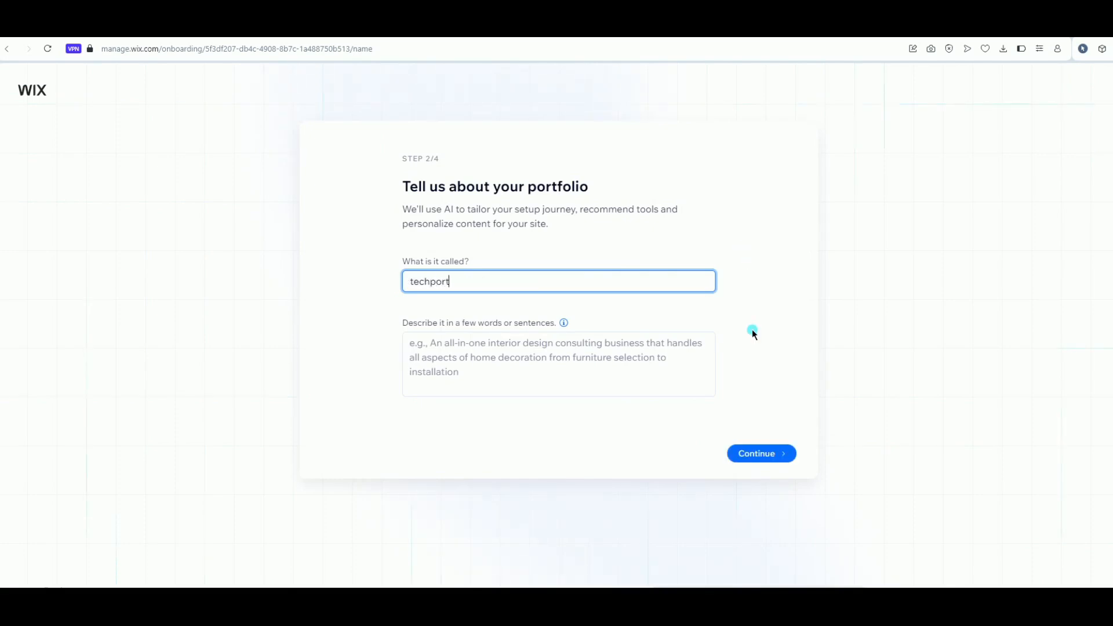
pyautogui.click(766, 458)
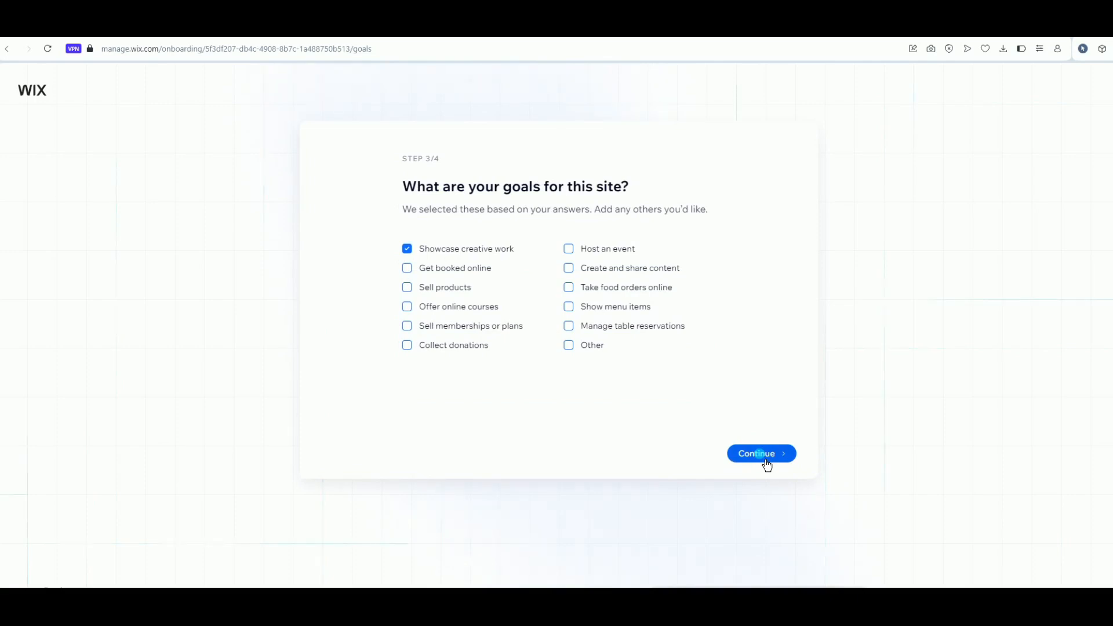
# Add Get booked online, Sell products and Show menu items as site goals
pyautogui.click(765, 459)
pyautogui.click(415, 277)
pyautogui.click(413, 300)
pyautogui.click(570, 306)
pyautogui.click(763, 458)
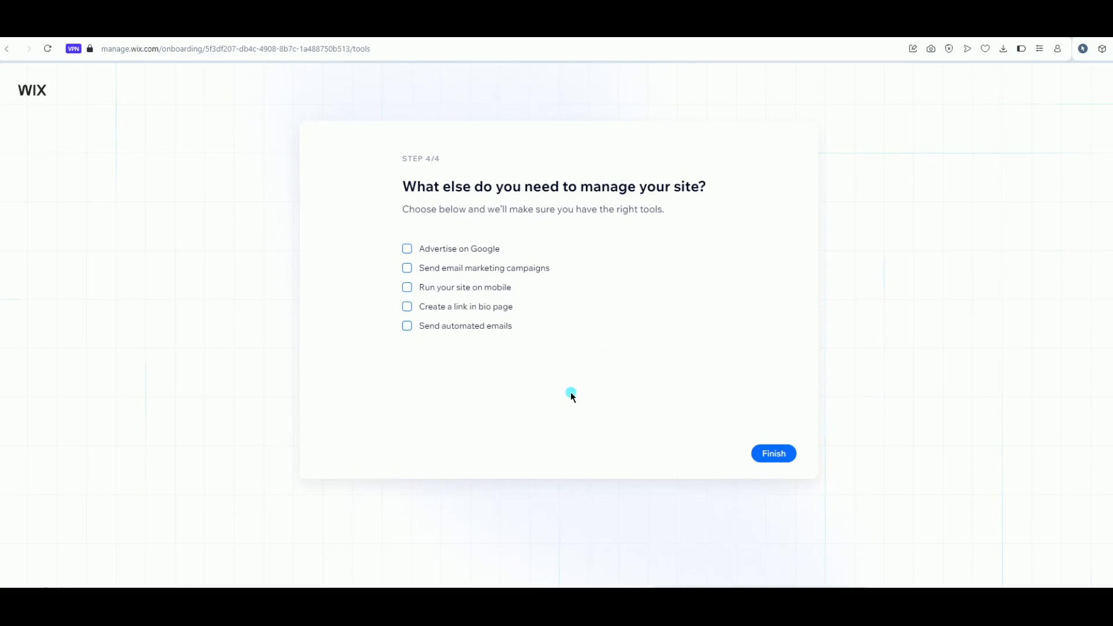
# Add the link-in-bio page and mobile site tools, then finish onboarding
pyautogui.click(414, 317)
pyautogui.click(410, 291)
pyautogui.click(777, 452)
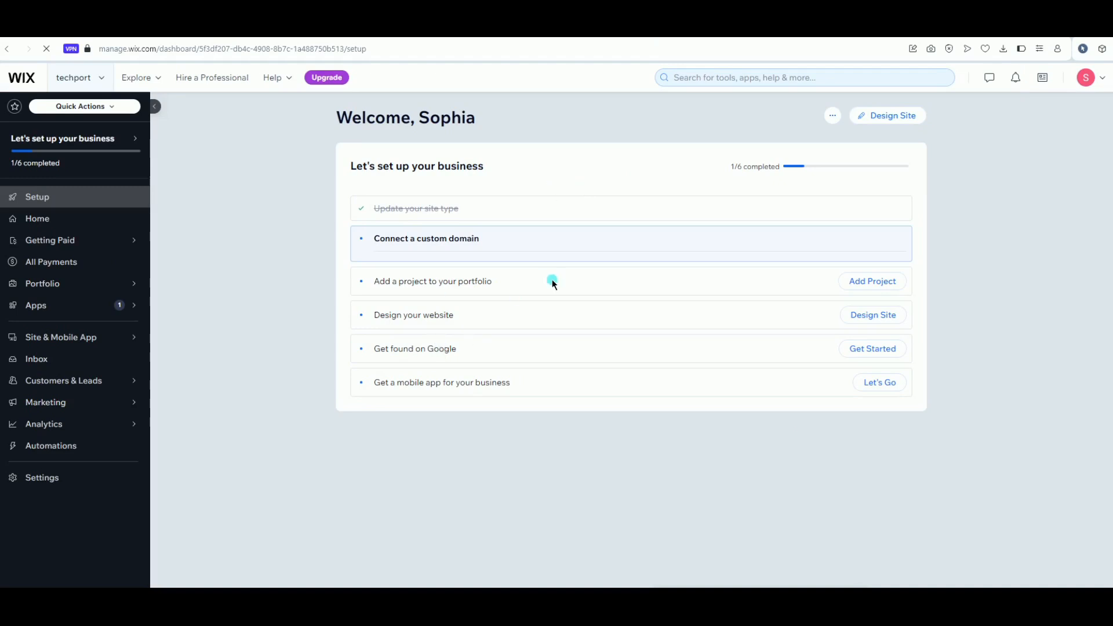
# Expand the 'Connect a custom domain' checklist row to show techportify.com
pyautogui.click(667, 239)
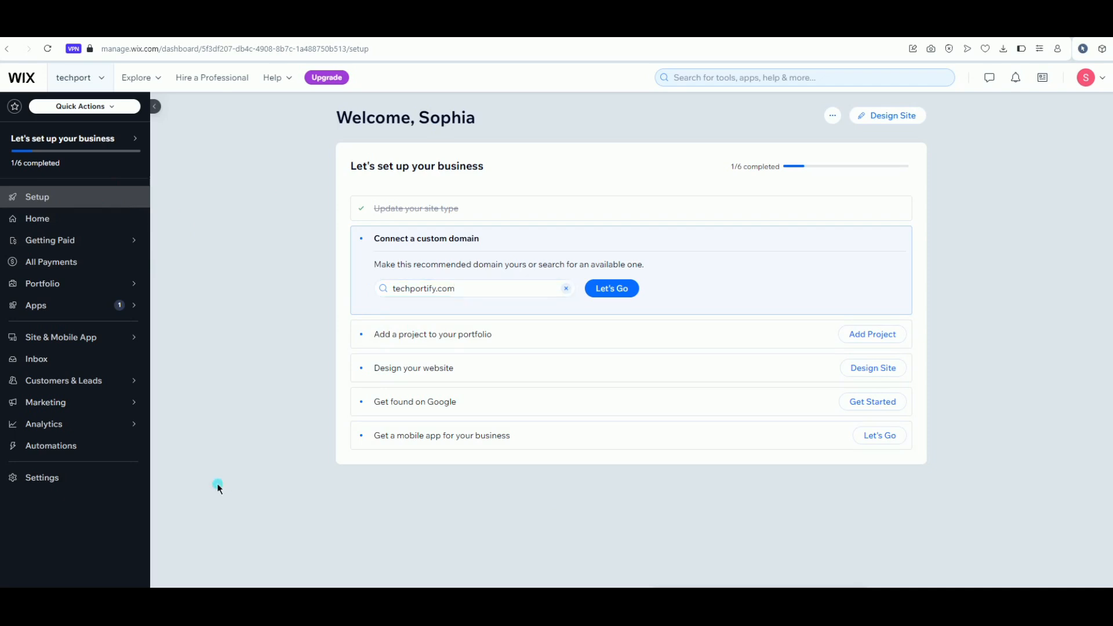
pyautogui.moveTo(3, 183)
pyautogui.mouseDown()
pyautogui.moveTo(86, 185)
pyautogui.moveTo(133, 216)
pyautogui.mouseUp()
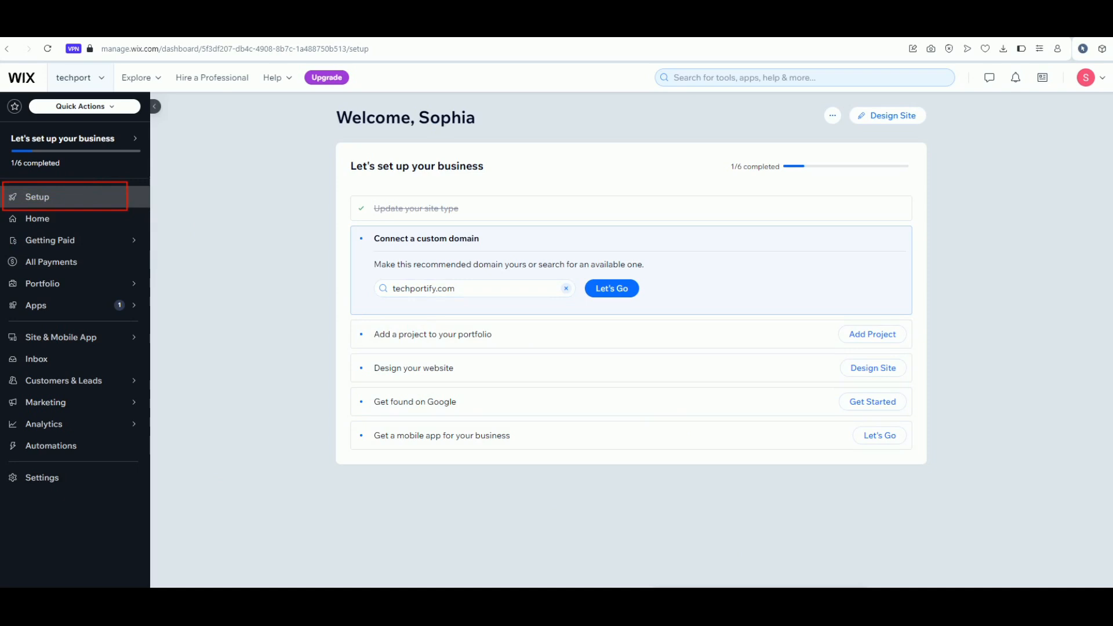
pyautogui.click(132, 201)
pyautogui.moveTo(137, 208)
pyautogui.mouseDown()
pyautogui.moveTo(306, 230)
pyautogui.moveTo(339, 247)
pyautogui.mouseUp()
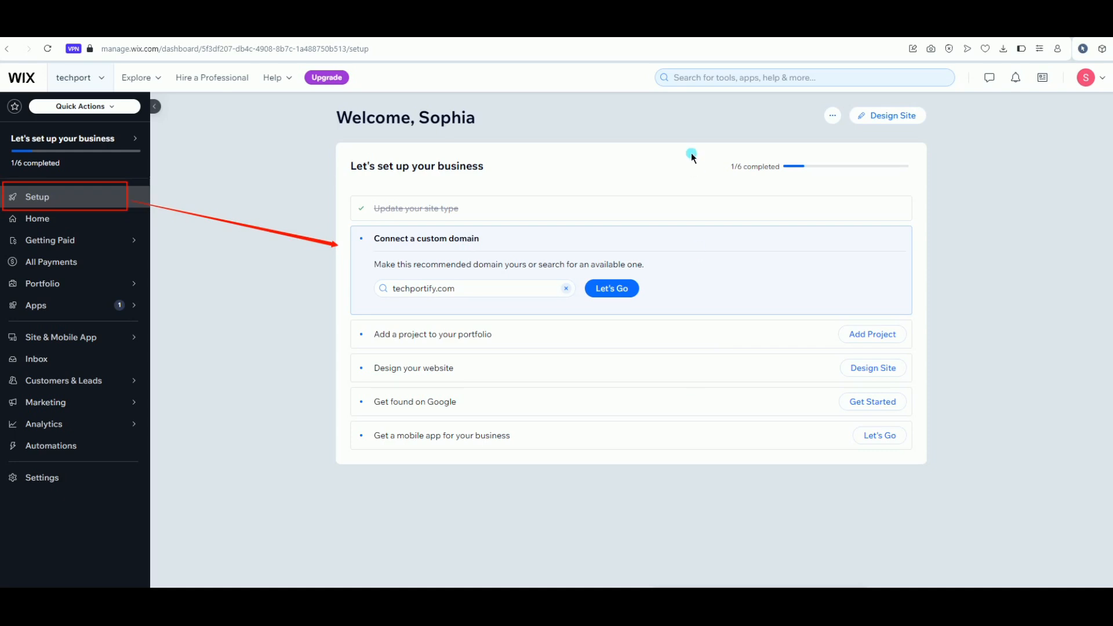
pyautogui.moveTo(691, 151); pyautogui.dragTo(824, 180)
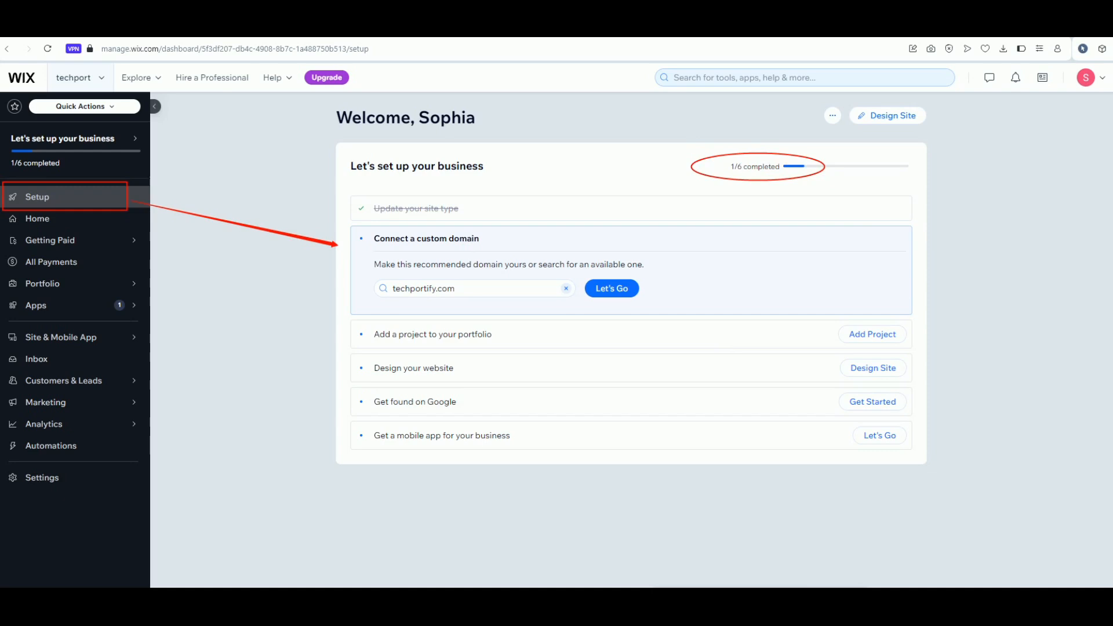
pyautogui.hotkey('ctrl', 'z')
pyautogui.hotkey('ctrl', 'z')
pyautogui.hotkey('ctrl', 'z')
# Choose Design Site on the setup checklist's 'Design your website' row
pyautogui.click(357, 545)
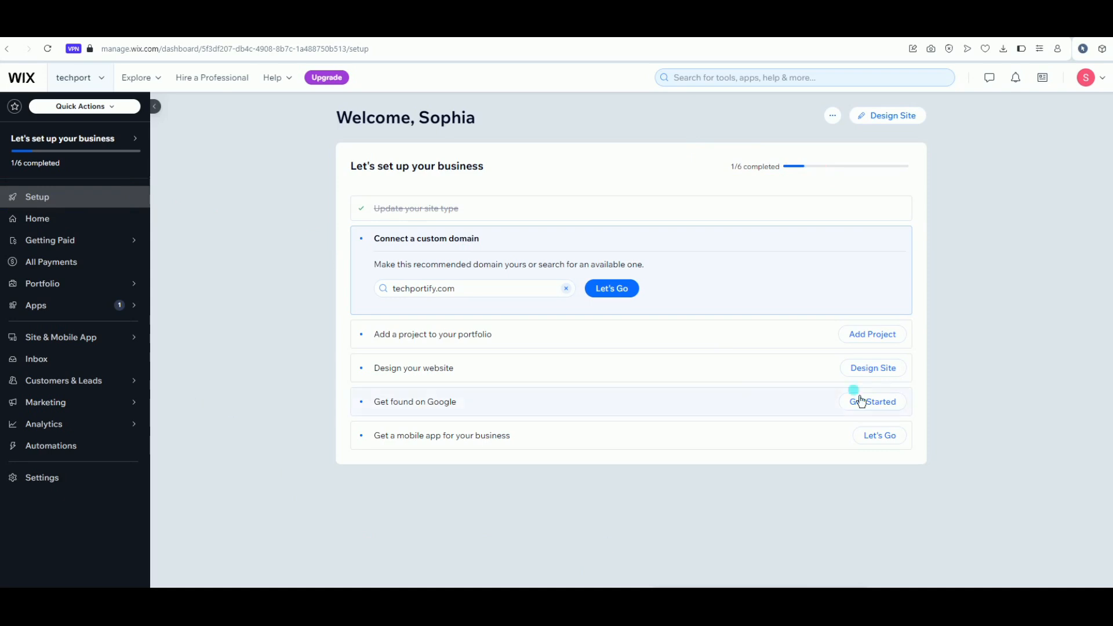
pyautogui.click(901, 125)
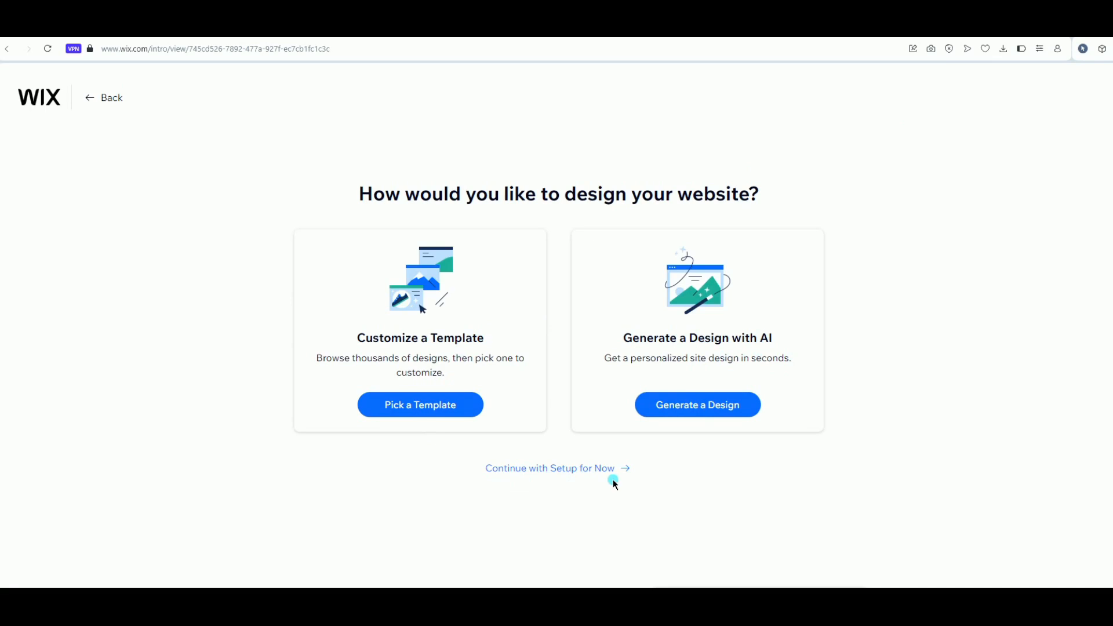
# Pick a template and browse the Portfolios templates gallery down and back to the top
pyautogui.click(435, 424)
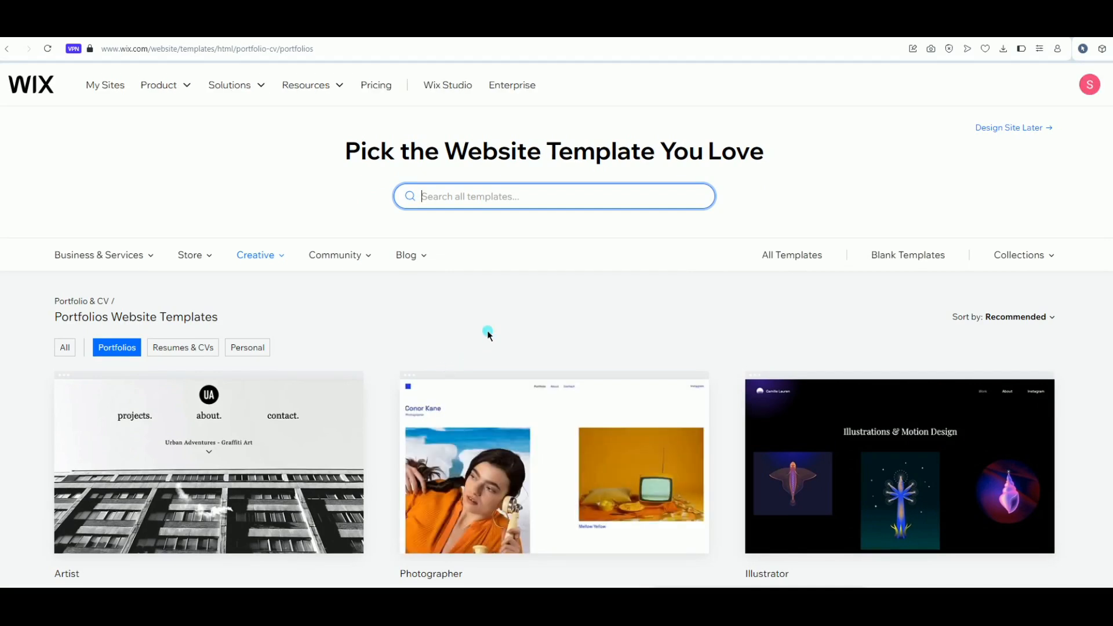
pyautogui.scroll(-2, 487, 330)
pyautogui.scroll(-4, 487, 335)
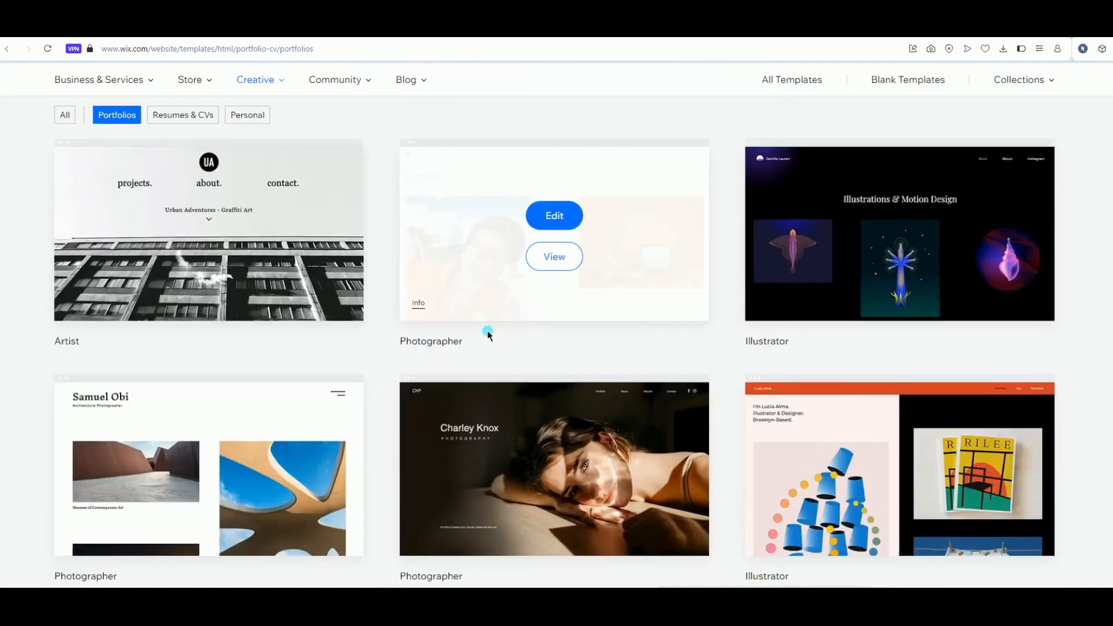
pyautogui.scroll(-3, 487, 335)
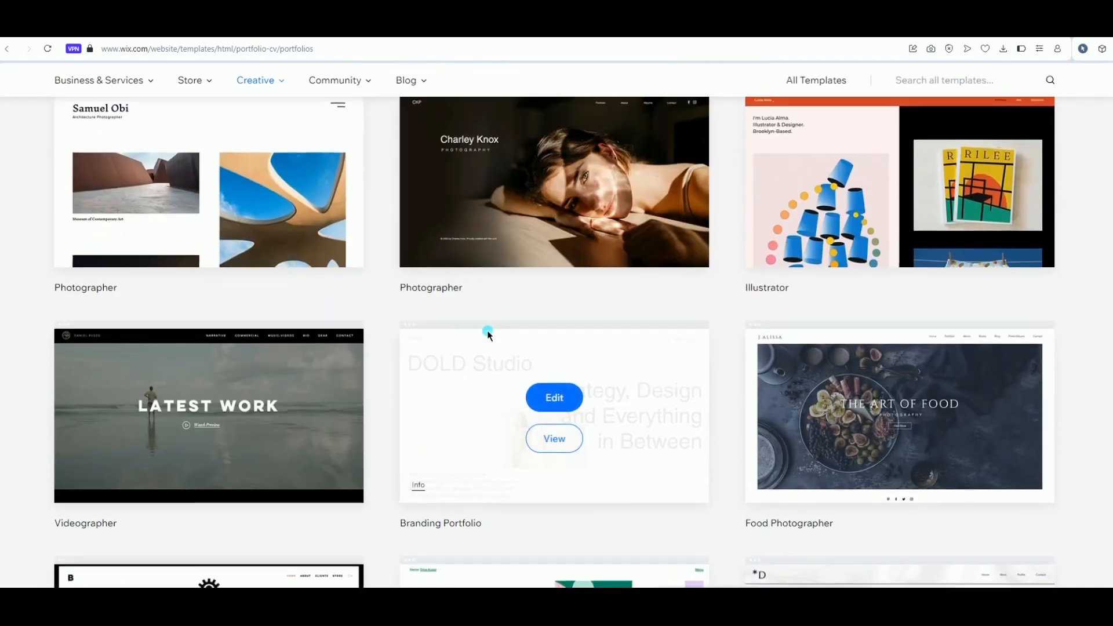
pyautogui.scroll(-3, 487, 334)
pyautogui.scroll(-3, 487, 335)
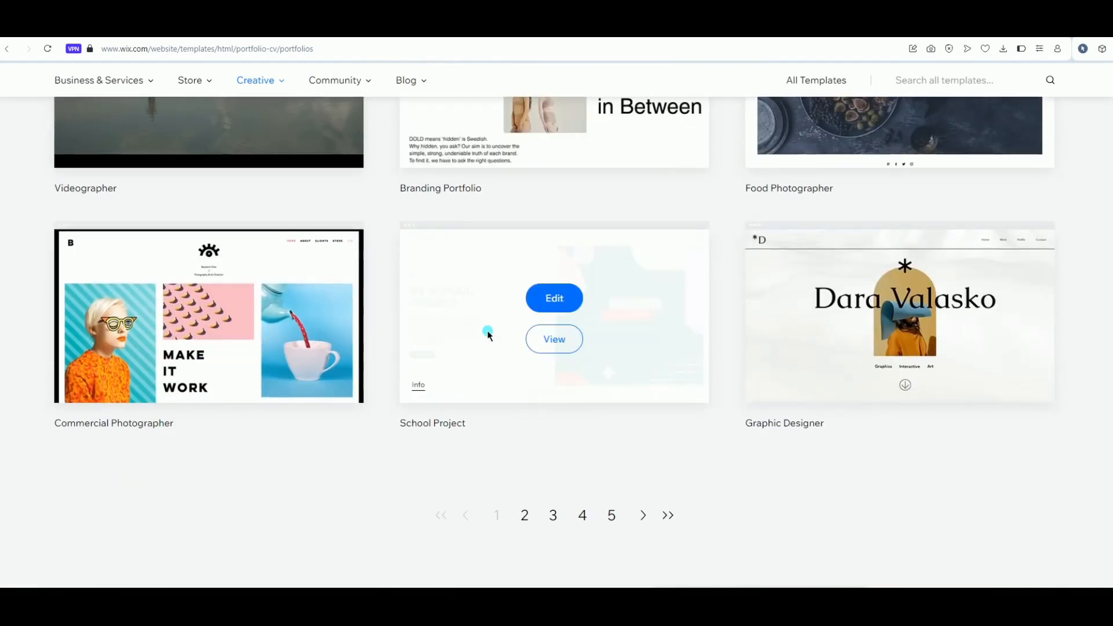
pyautogui.scroll(-1, 487, 334)
pyautogui.scroll(5, 487, 335)
pyautogui.scroll(4, 487, 335)
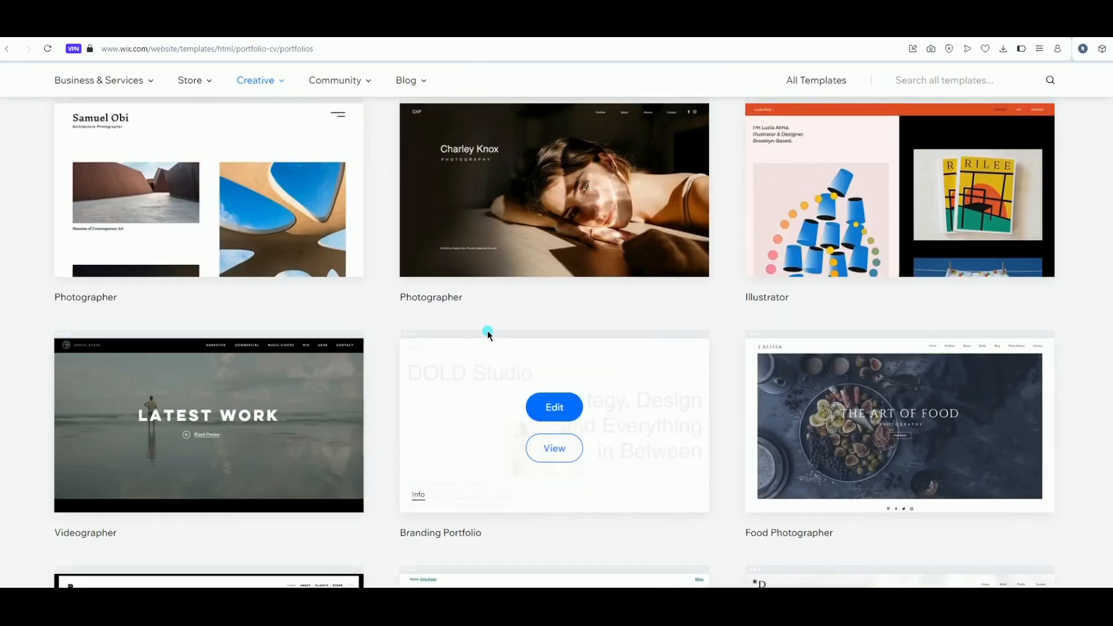
pyautogui.scroll(5, 488, 335)
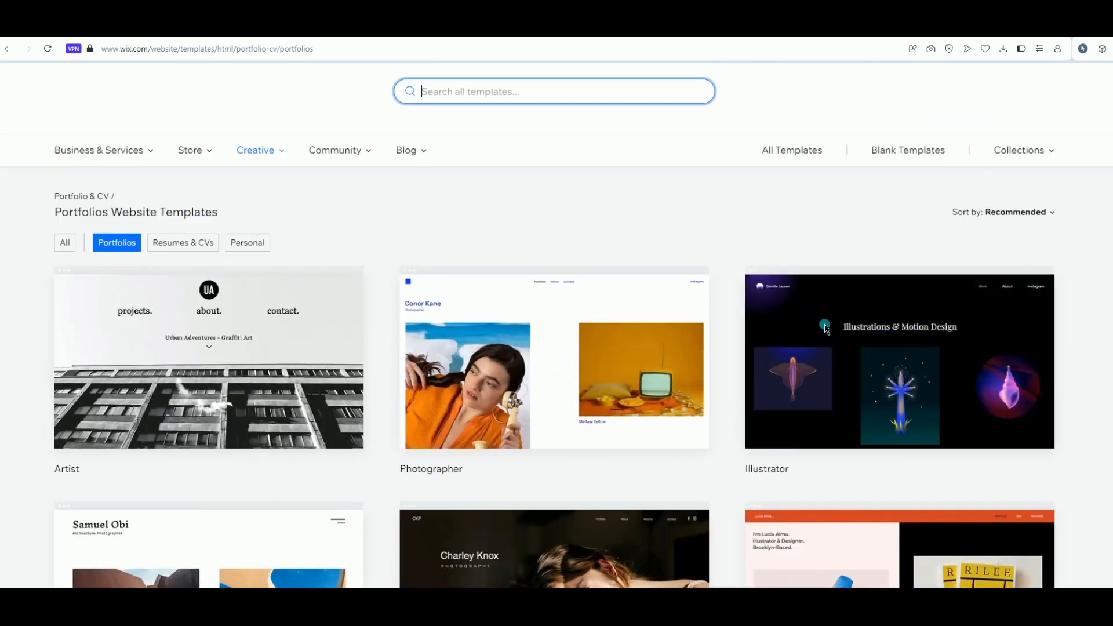
# Preview the Illustrator template's 'Illustrations & Motion Design' site, then go back to the gallery
pyautogui.moveTo(870, 366)
pyautogui.click(900, 396)
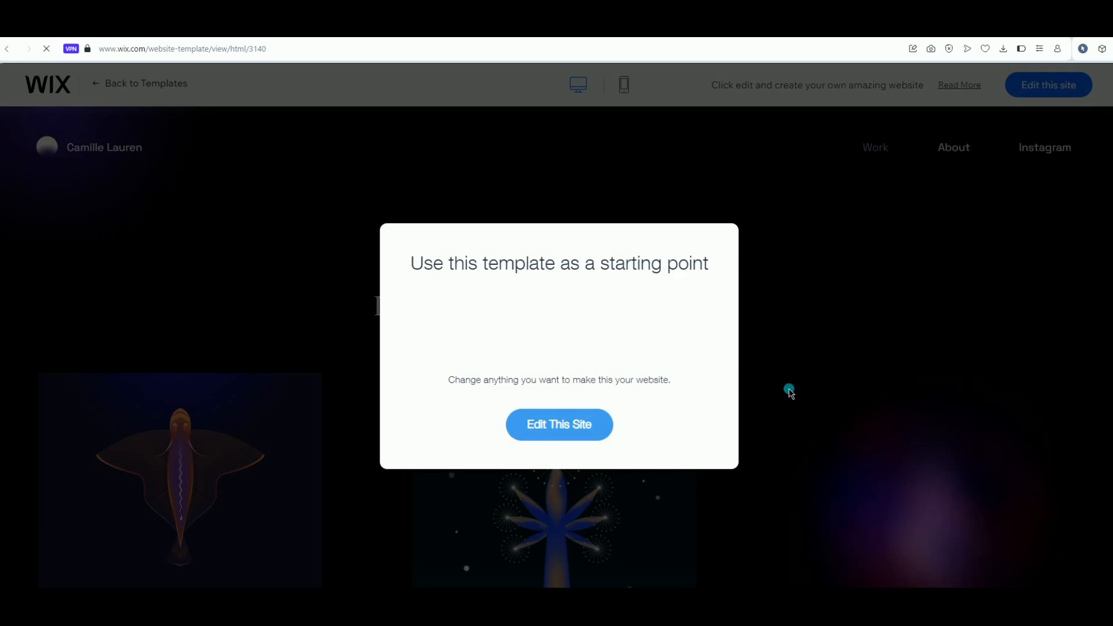
pyautogui.click(261, 253)
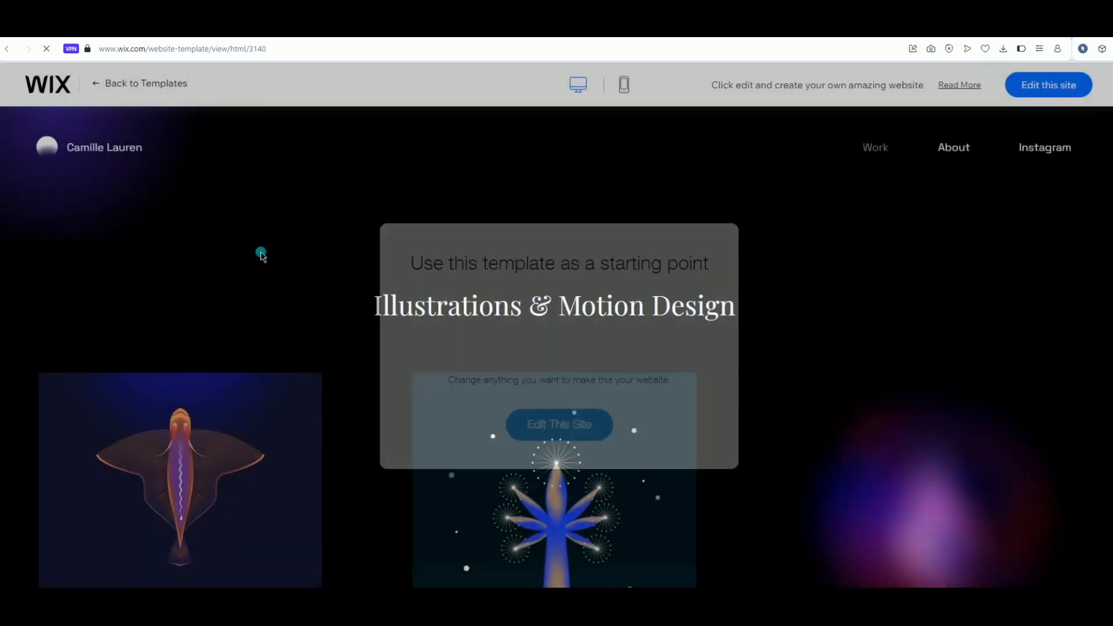
pyautogui.scroll(-3, 285, 367)
pyautogui.scroll(-3, 292, 378)
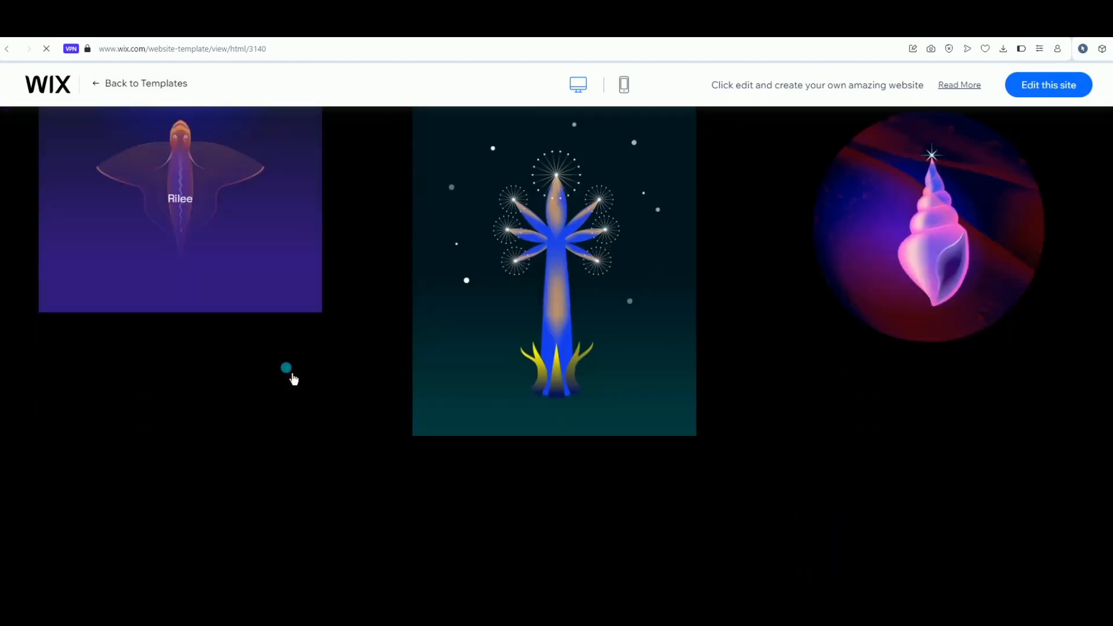
pyautogui.click(9, 49)
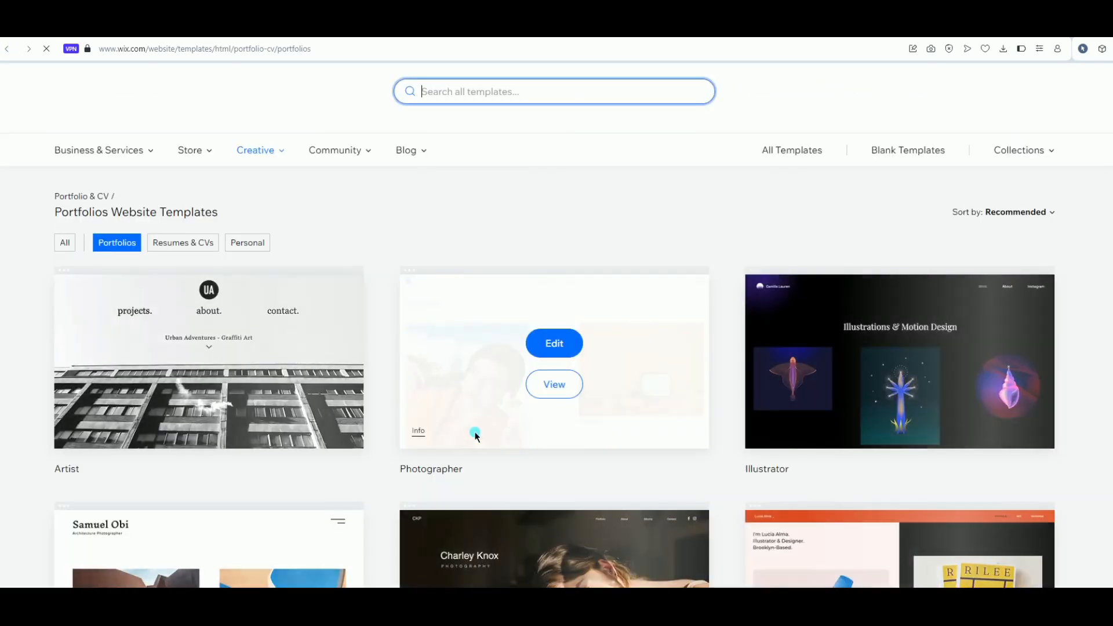
# Open page 2 of the portfolio templates and edit the Acting Resume template
pyautogui.scroll(-5, 493, 440)
pyautogui.scroll(-10, 520, 458)
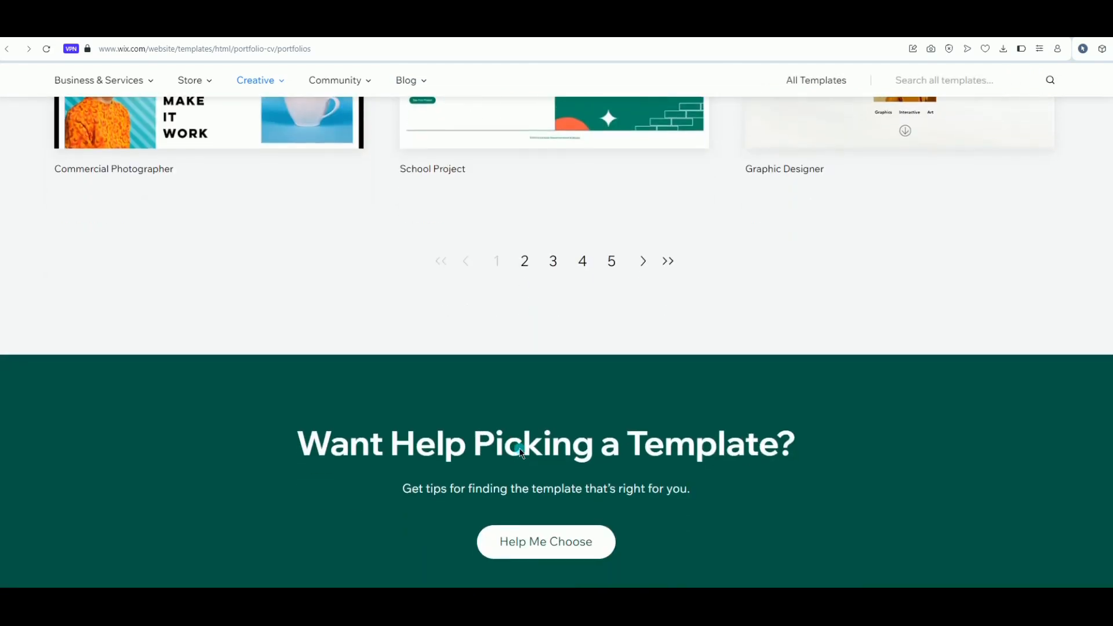
pyautogui.click(525, 262)
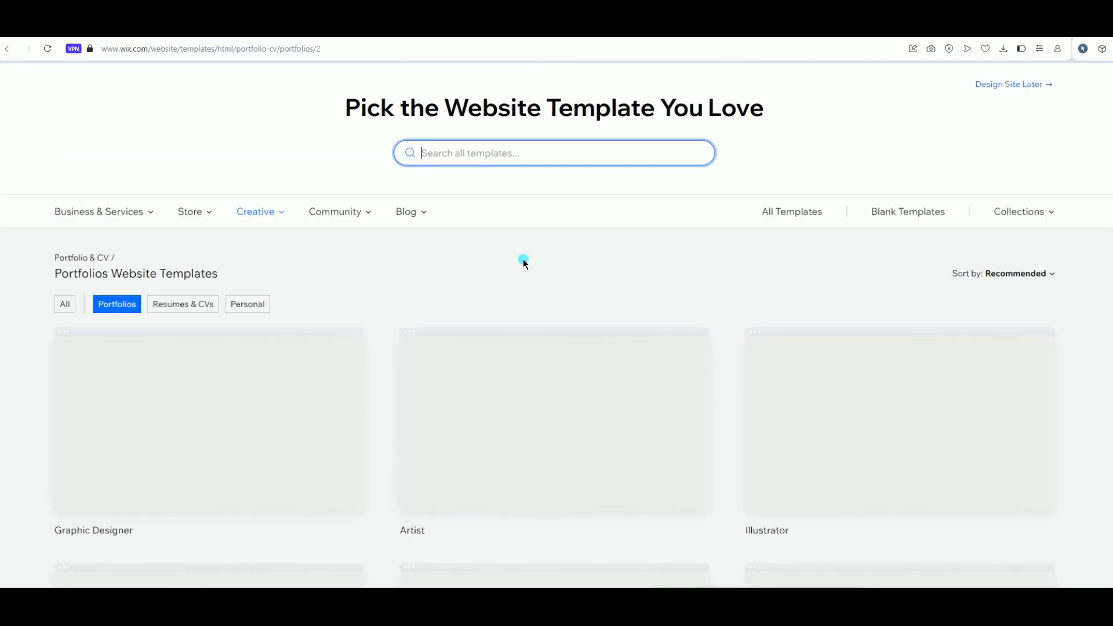
pyautogui.scroll(-1, 523, 259)
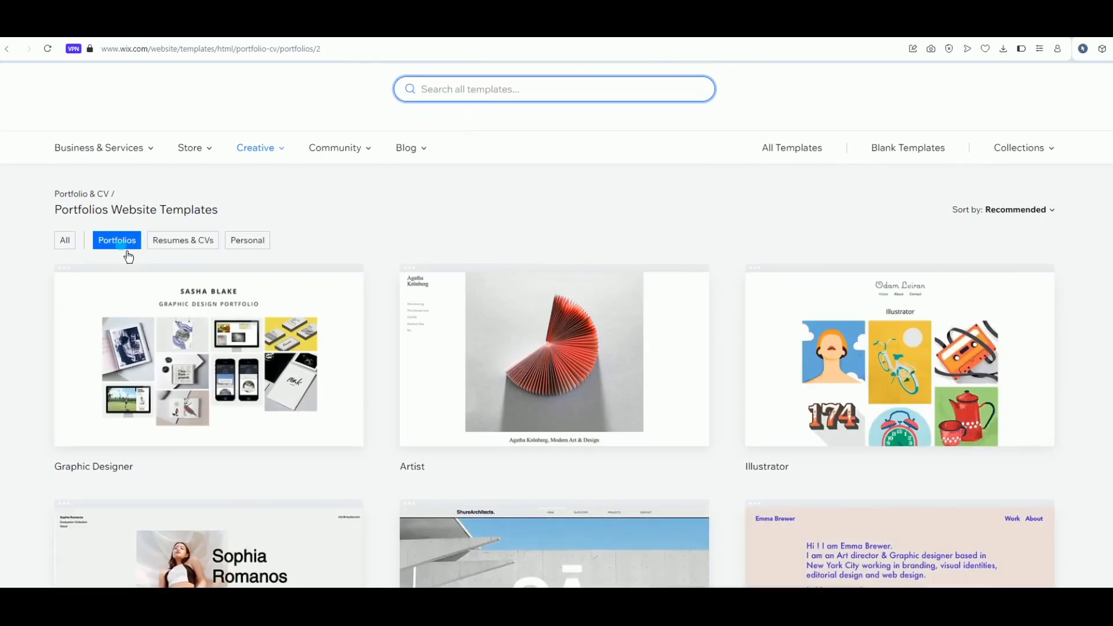
pyautogui.scroll(-5, 400, 214)
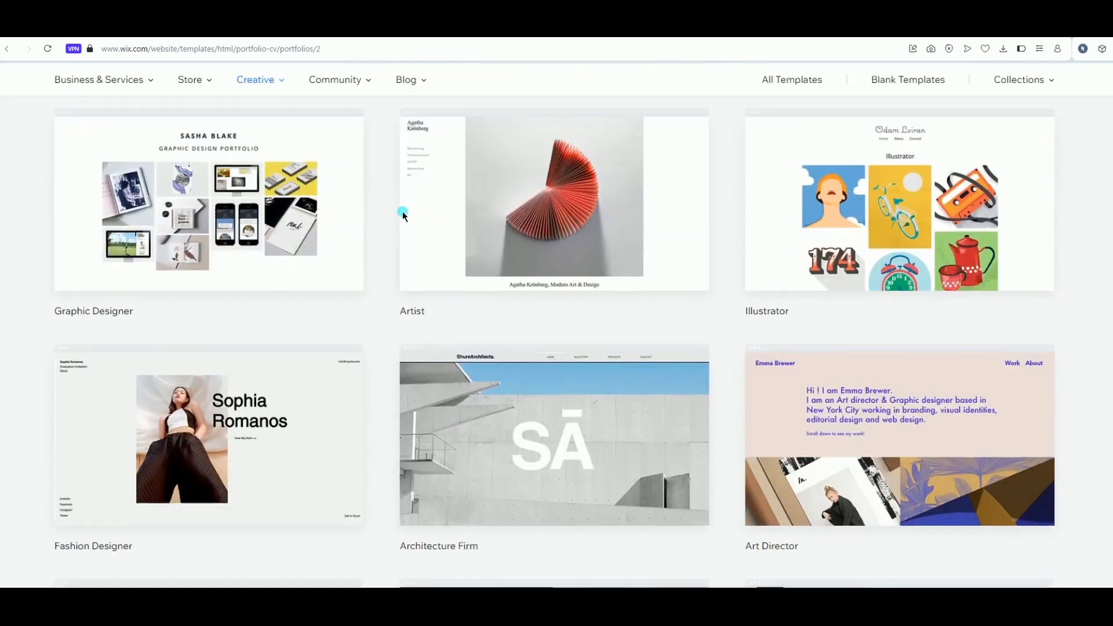
pyautogui.scroll(-3, 402, 215)
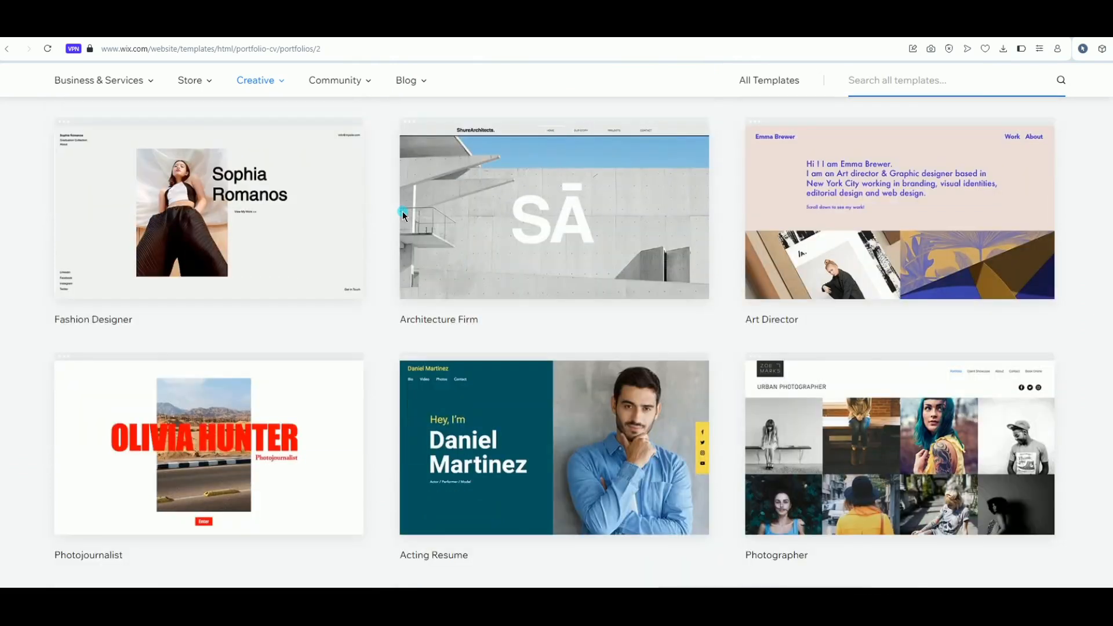
pyautogui.scroll(-4, 404, 216)
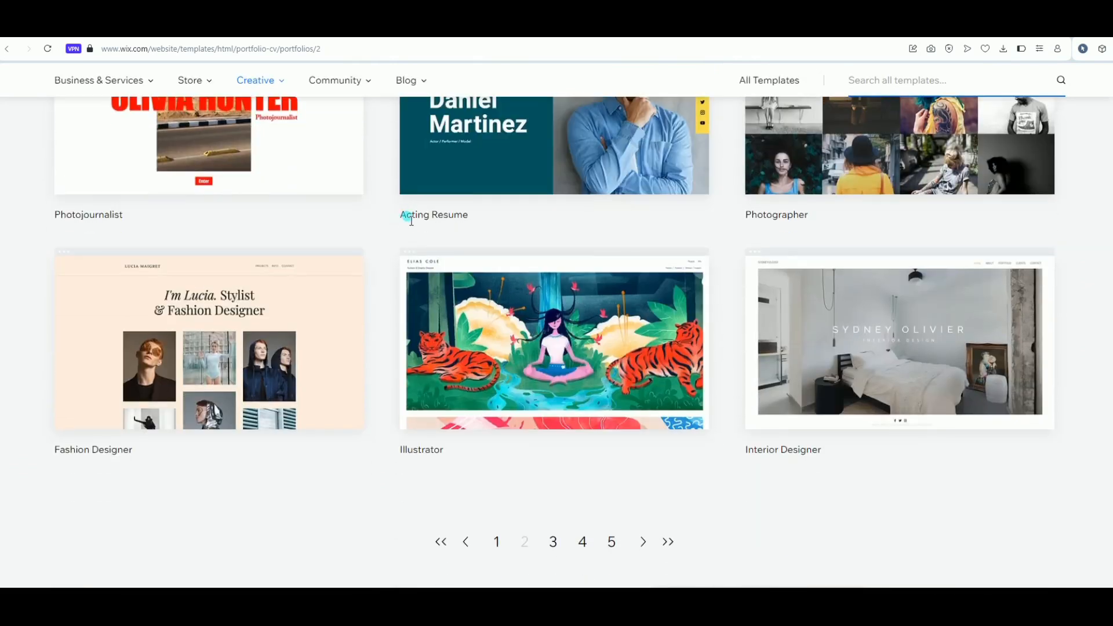
pyautogui.scroll(2, 404, 215)
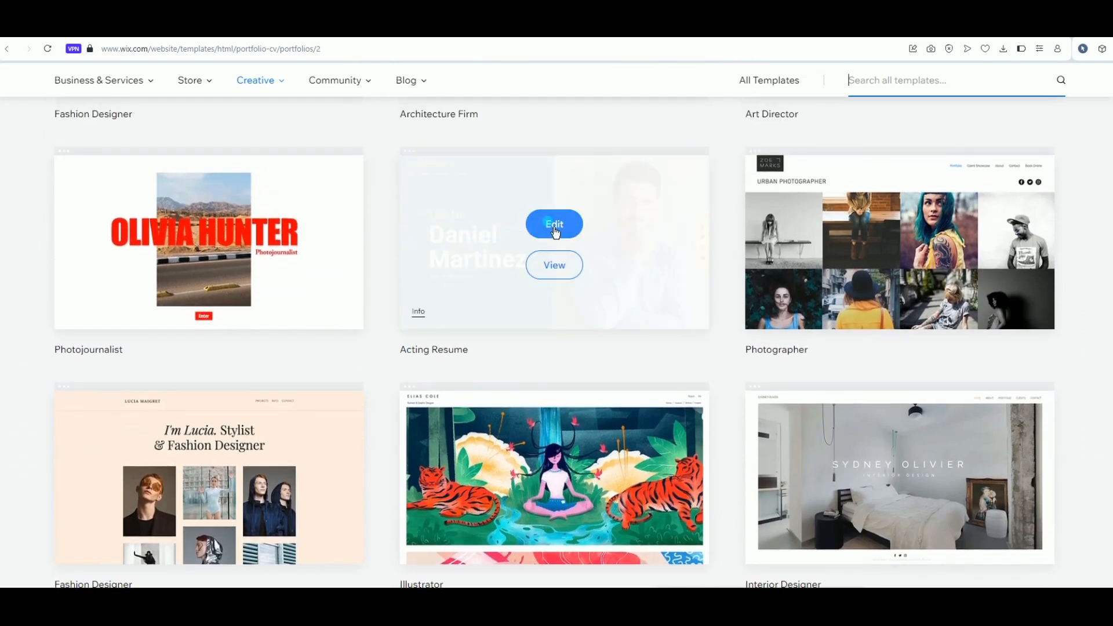
pyautogui.scroll(-5, 555, 232)
pyautogui.scroll(5, 554, 231)
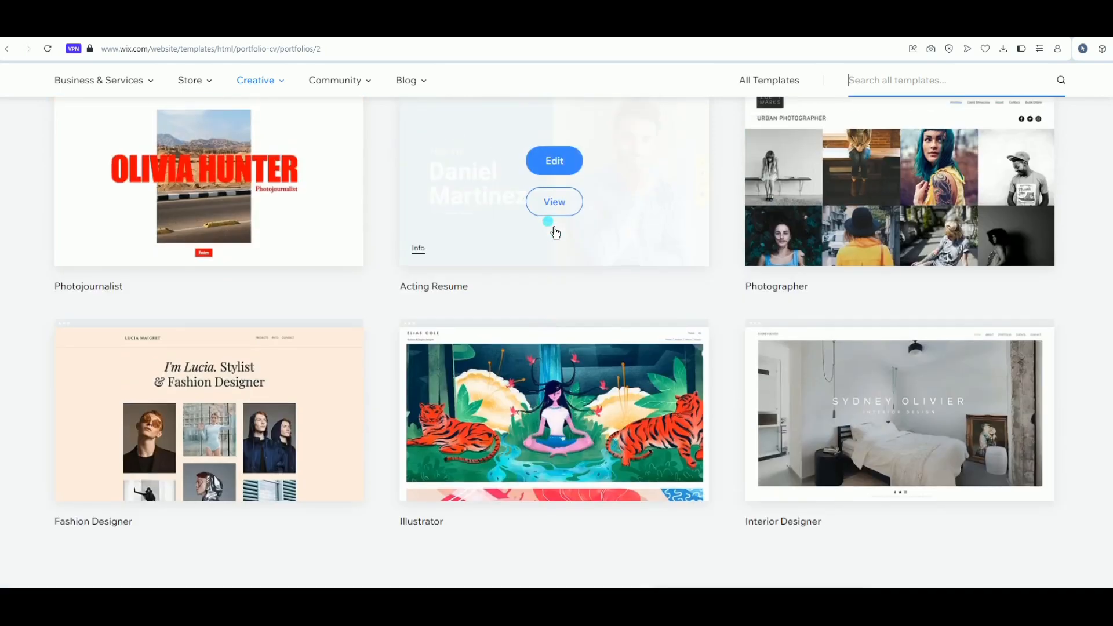
pyautogui.click(555, 204)
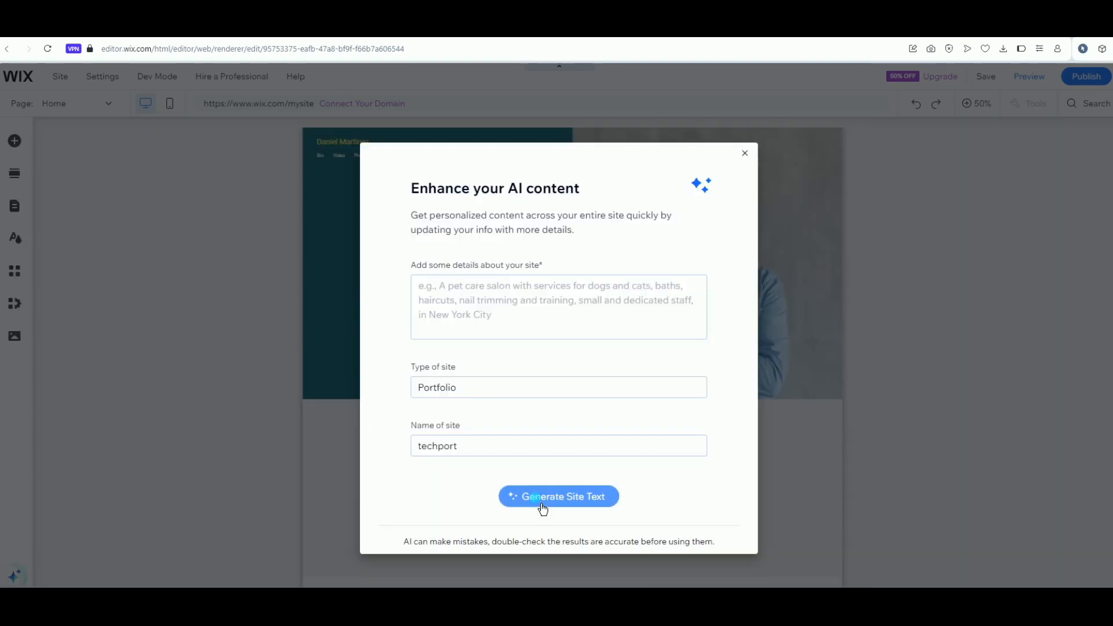
# Describe the site as 'My portfolio website to showcase my projects, skills and soe of my activities' and generate text
pyautogui.click(541, 506)
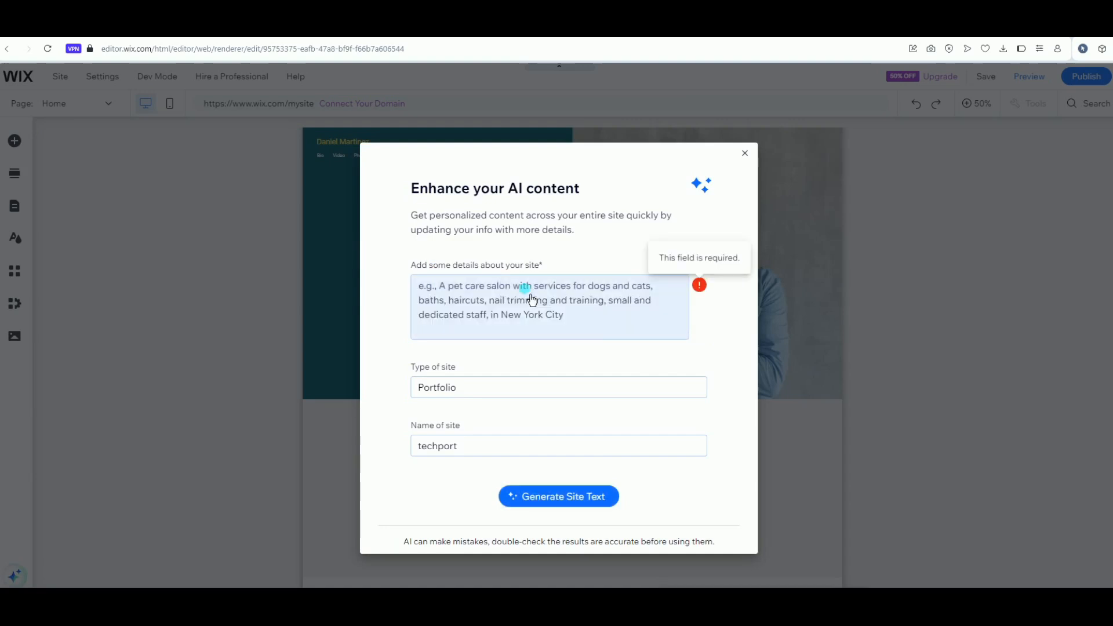
pyautogui.click(496, 298)
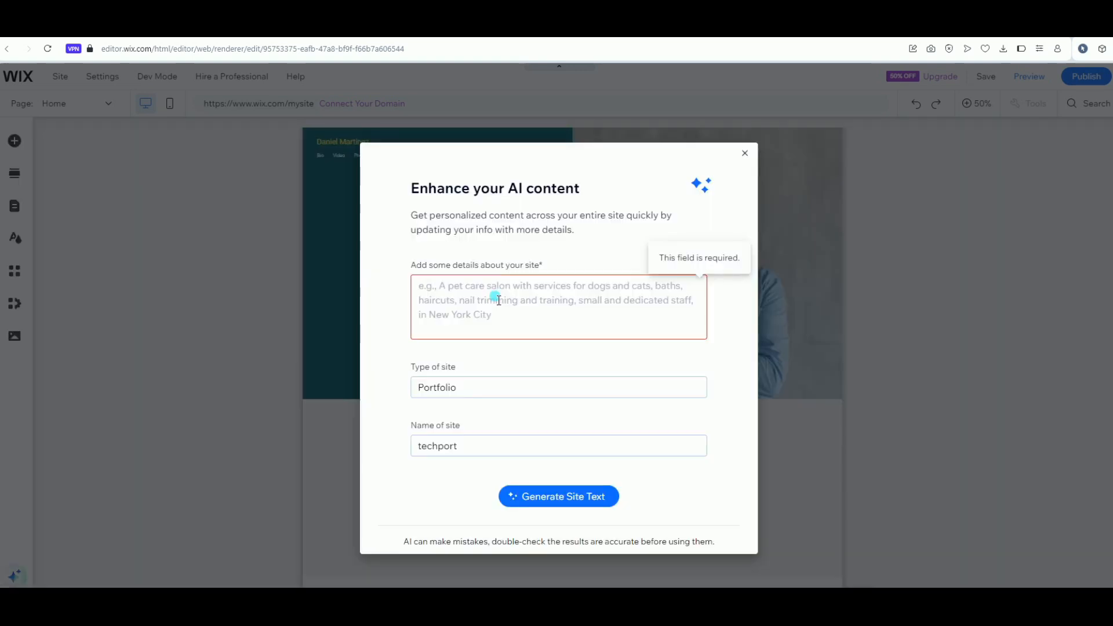
pyautogui.write('My portfolio website to showcase my')
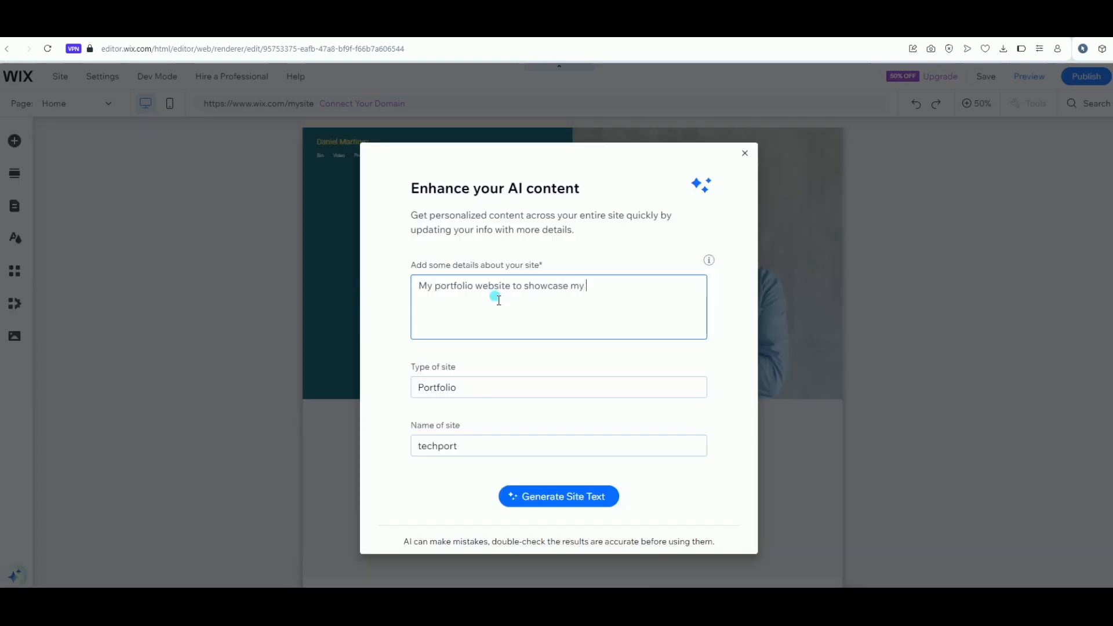
pyautogui.write(' pro')
pyautogui.write('jects')
pyautogui.write(', skills and soe of my activities.')
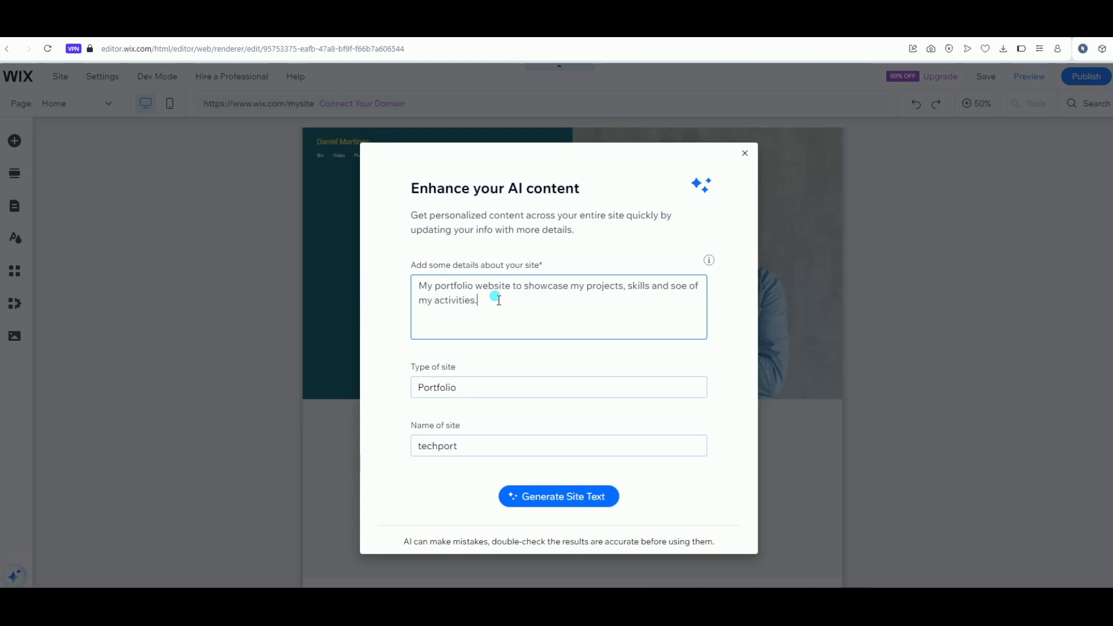
pyautogui.click(539, 497)
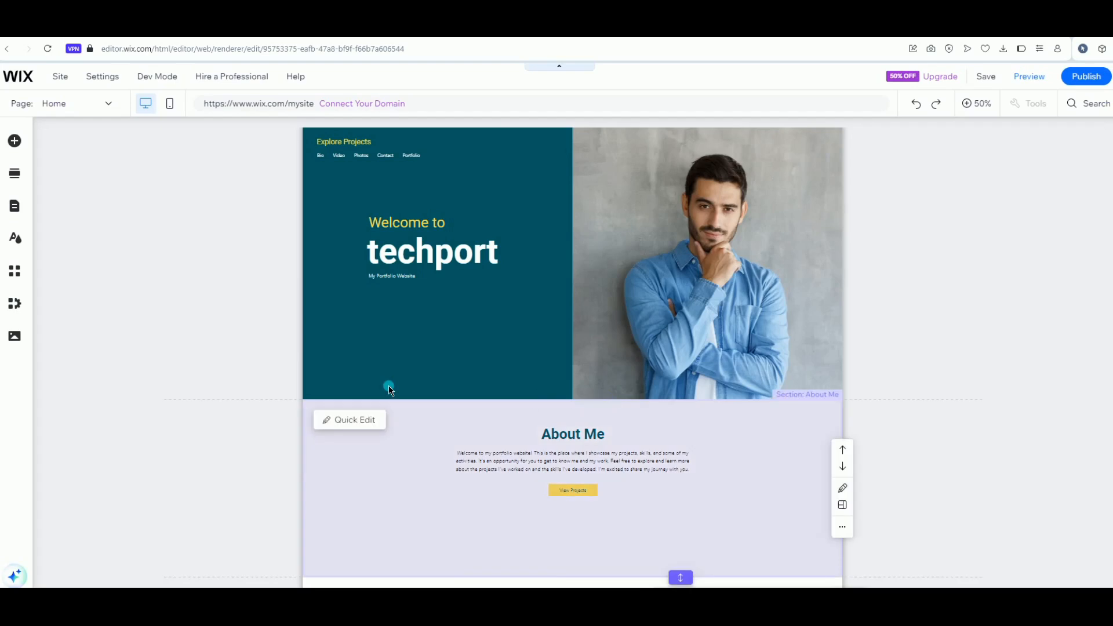
pyautogui.scroll(-5, 388, 385)
pyautogui.scroll(-5, 388, 386)
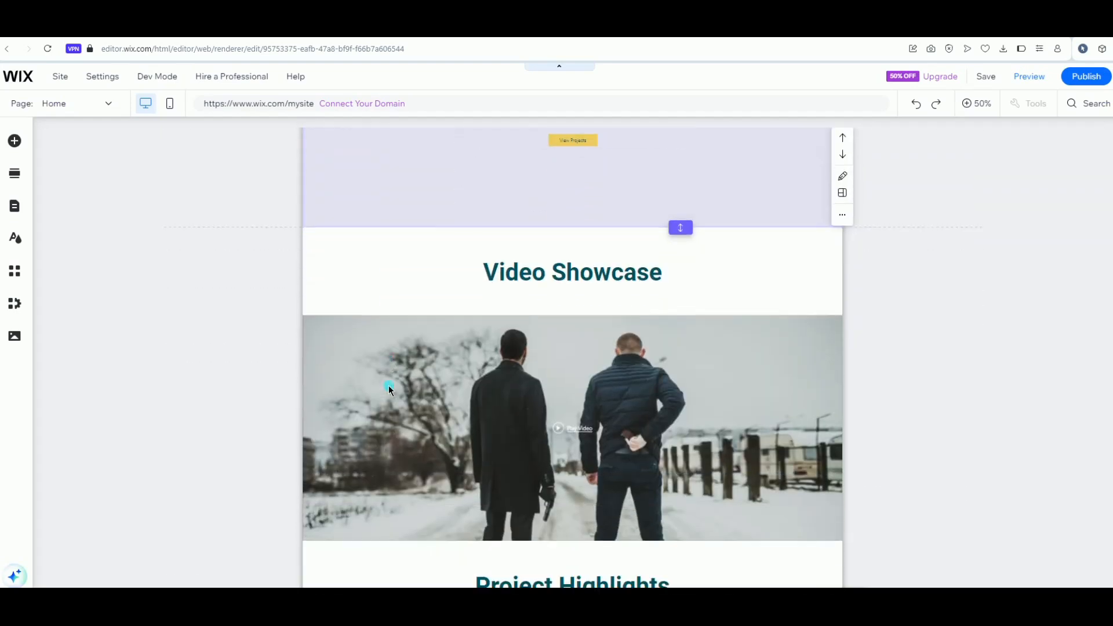
pyautogui.scroll(-5, 389, 388)
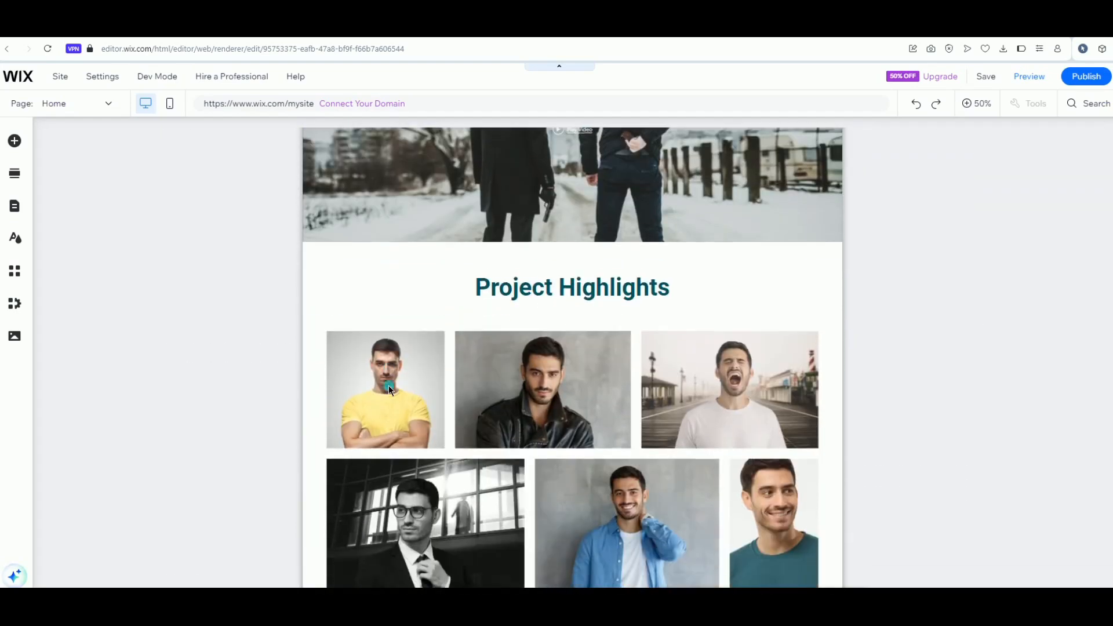
pyautogui.scroll(-2, 389, 389)
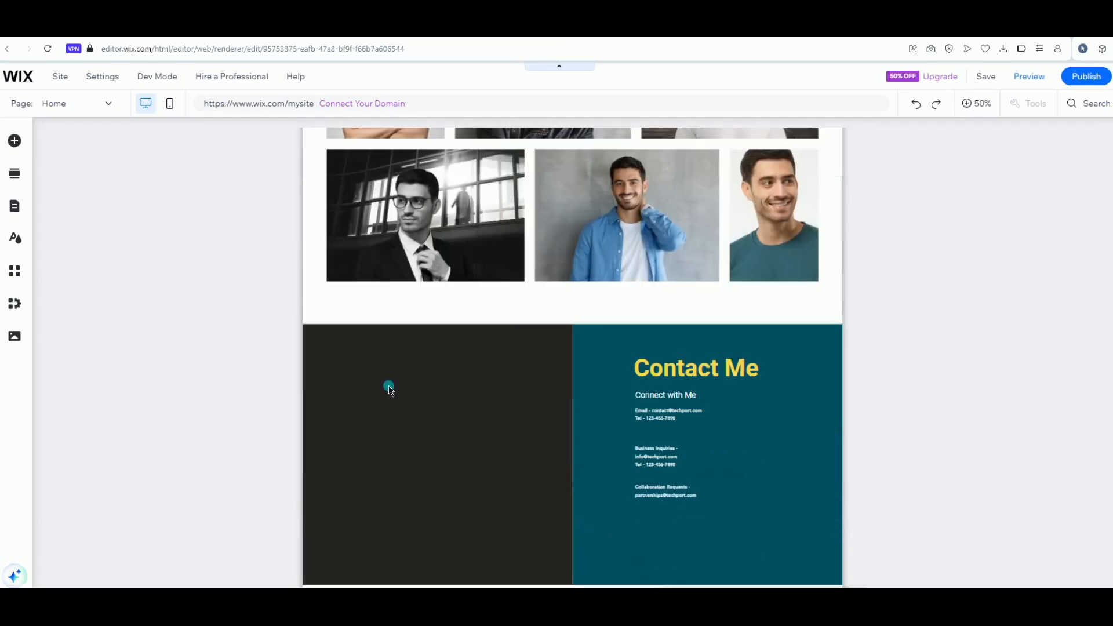
pyautogui.scroll(5, 389, 385)
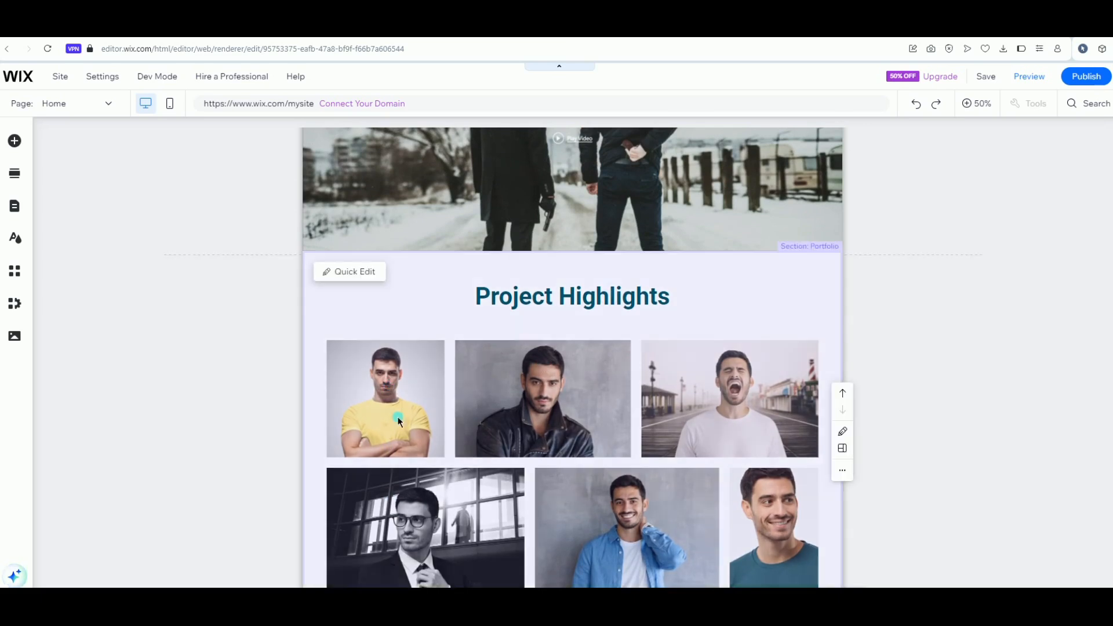
pyautogui.scroll(4, 397, 417)
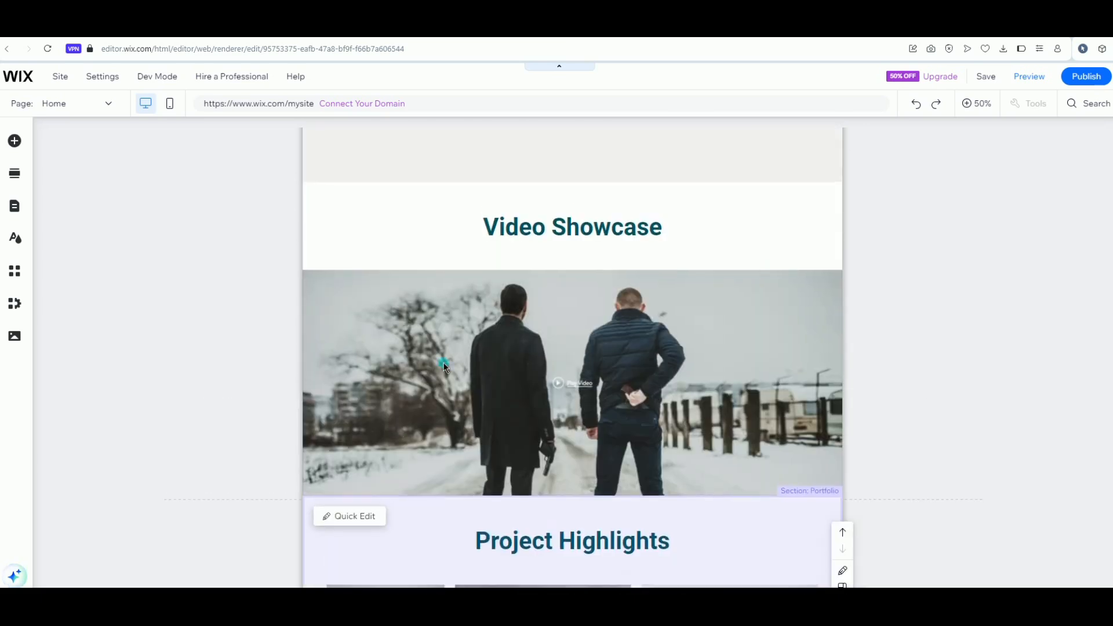
pyautogui.scroll(1, 512, 342)
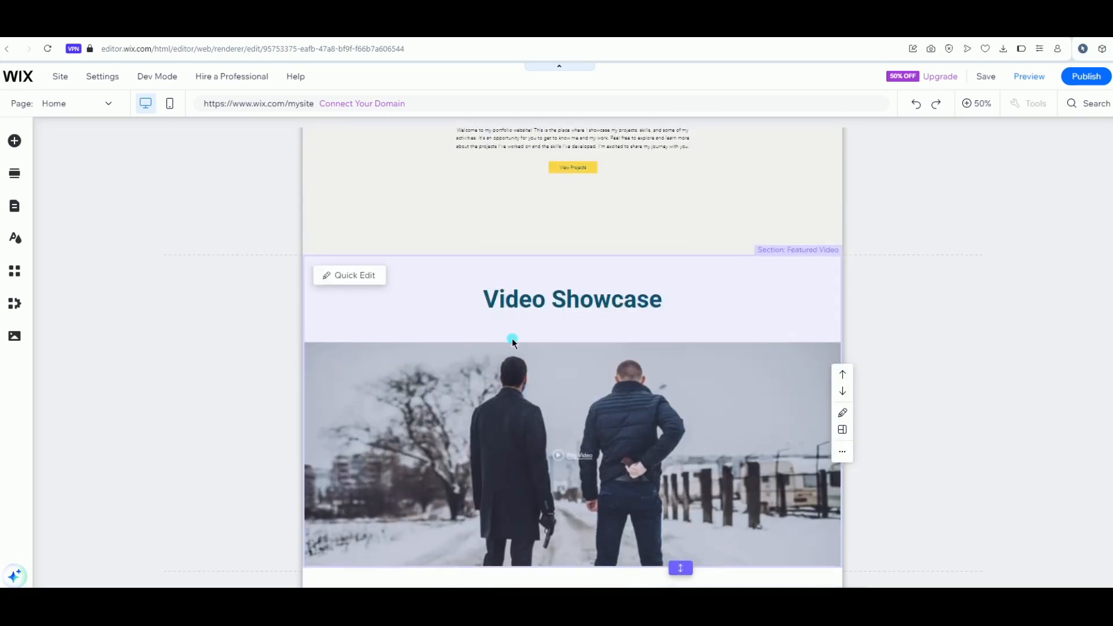
pyautogui.scroll(-1, 513, 342)
pyautogui.scroll(1, 513, 342)
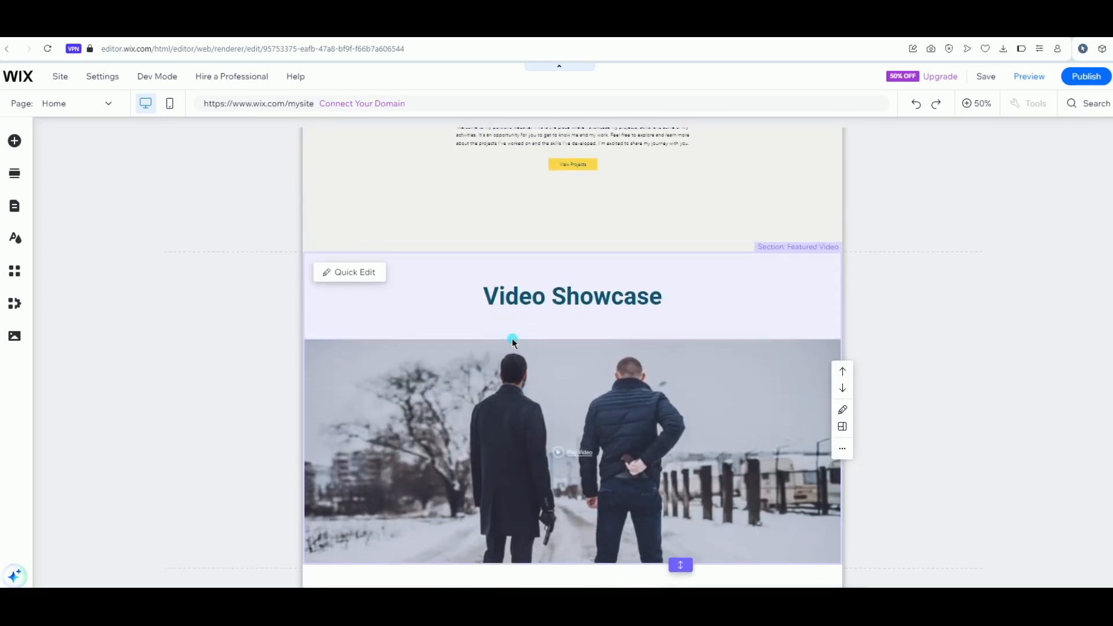
pyautogui.scroll(-1, 512, 342)
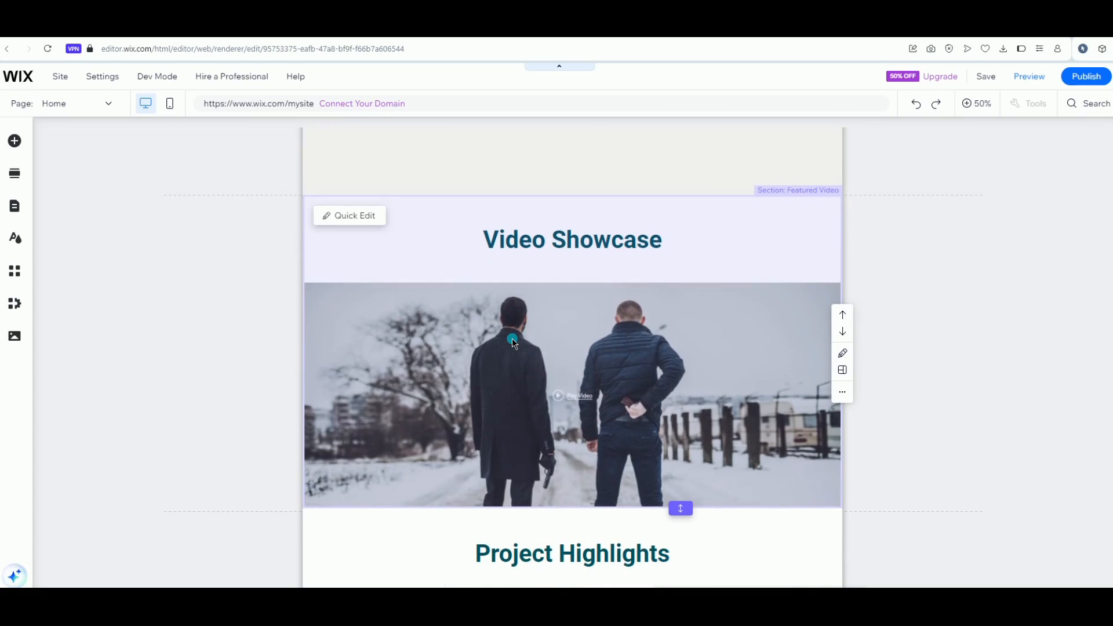
pyautogui.scroll(4, 513, 342)
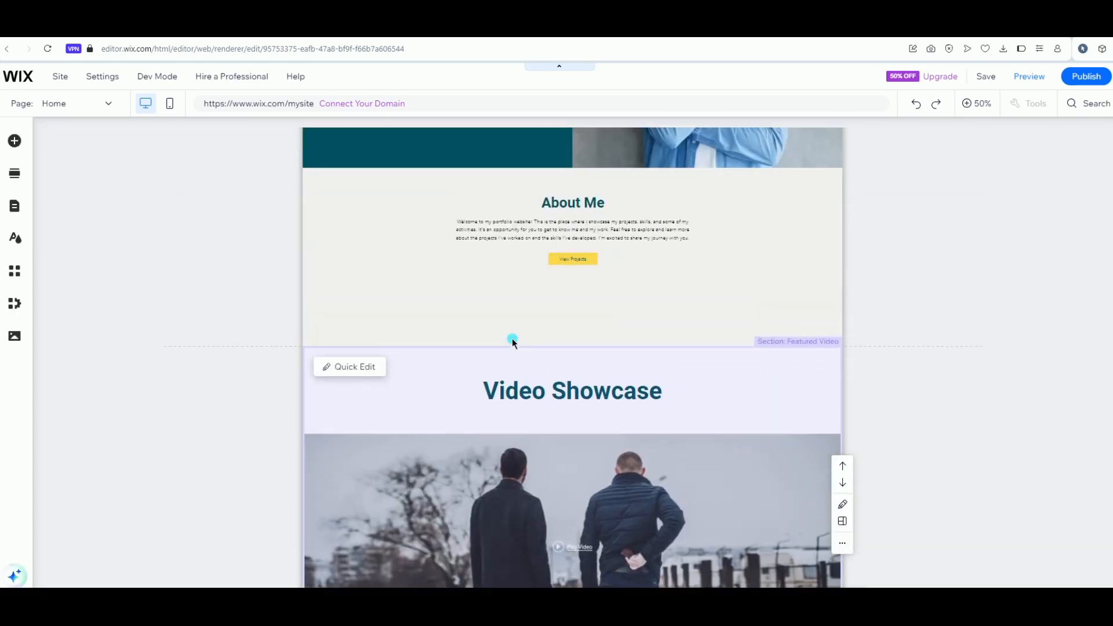
pyautogui.scroll(3, 547, 303)
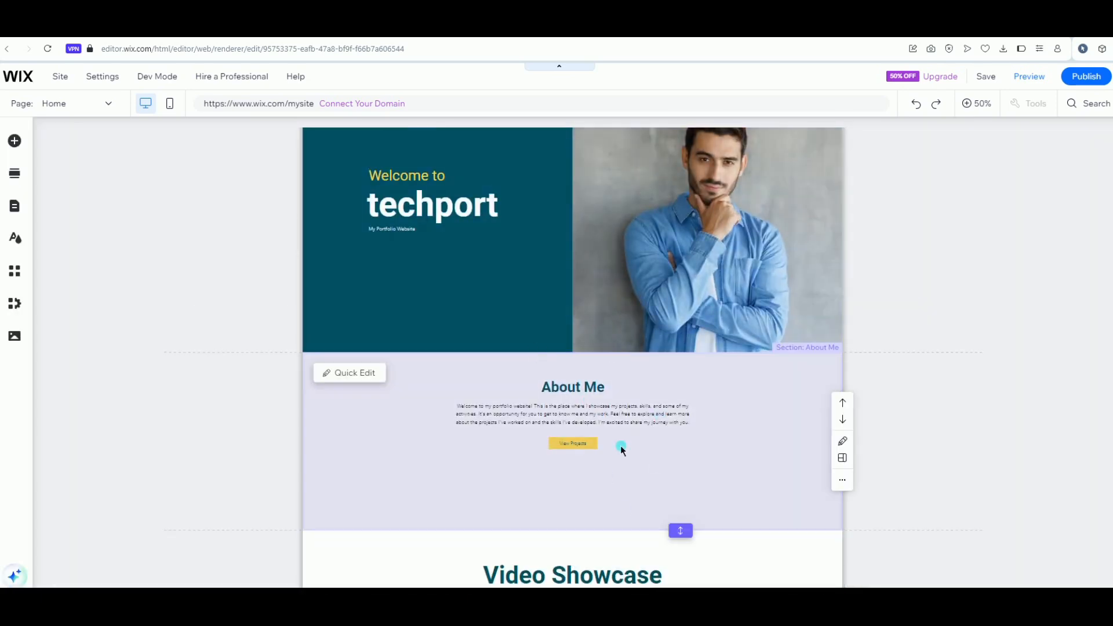
pyautogui.scroll(1, 628, 473)
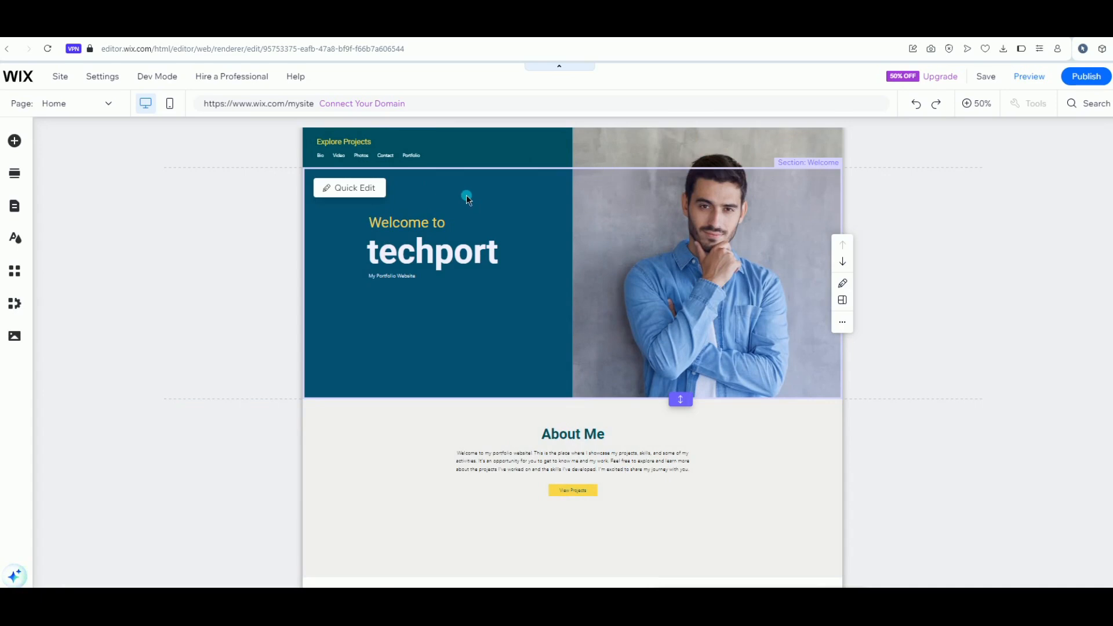
pyautogui.click(361, 156)
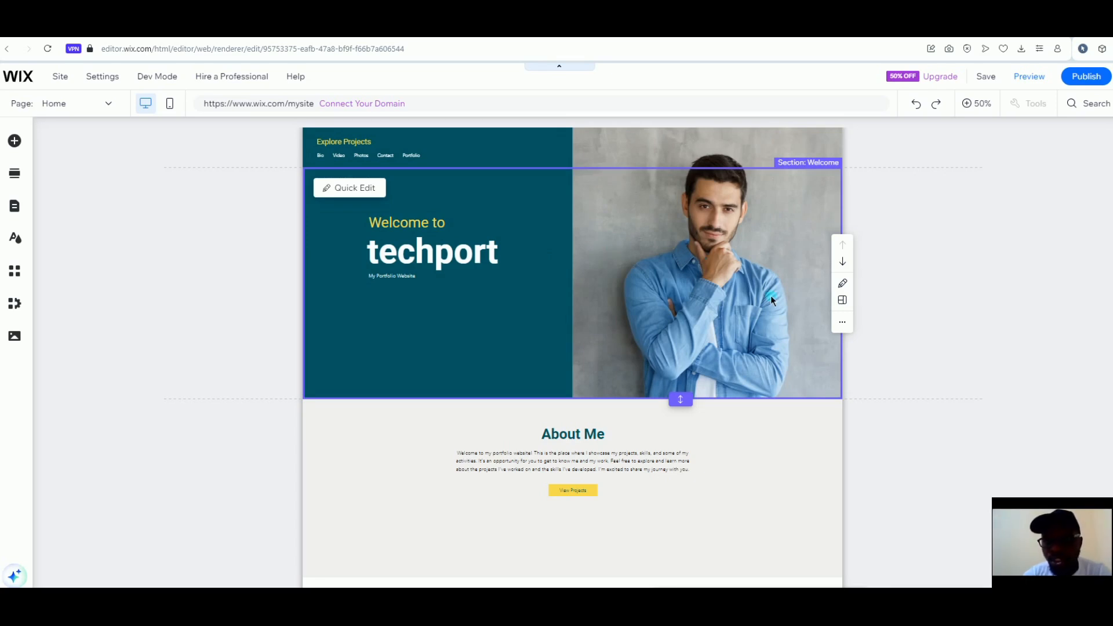
# Shorten the hero subtitle to 'My Portfolio' and make it bold
pyautogui.click(845, 287)
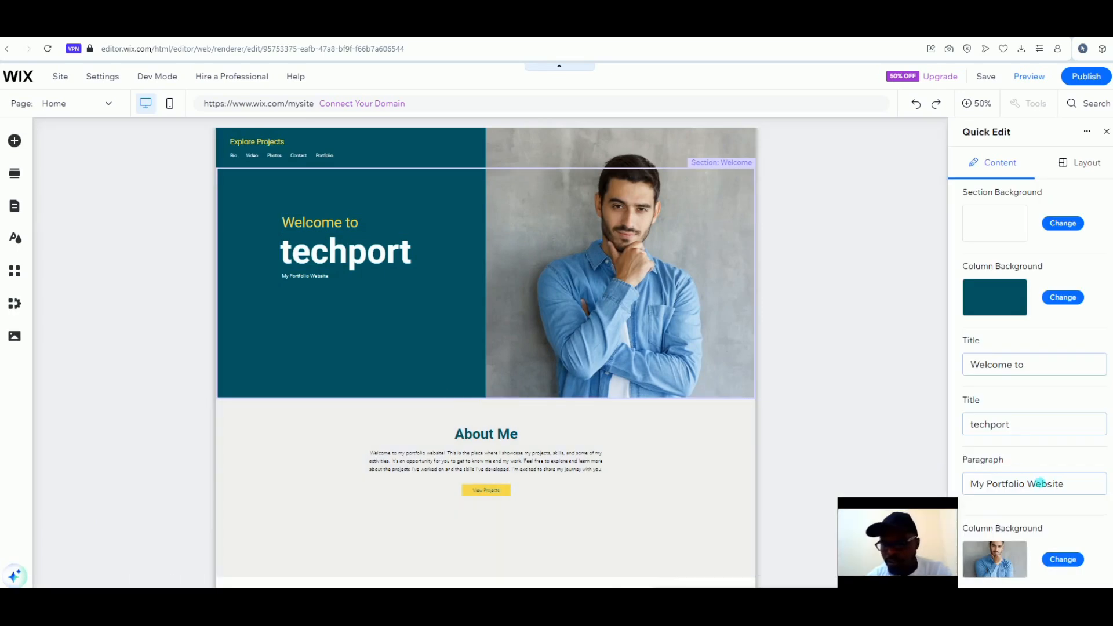
pyautogui.click(1041, 483)
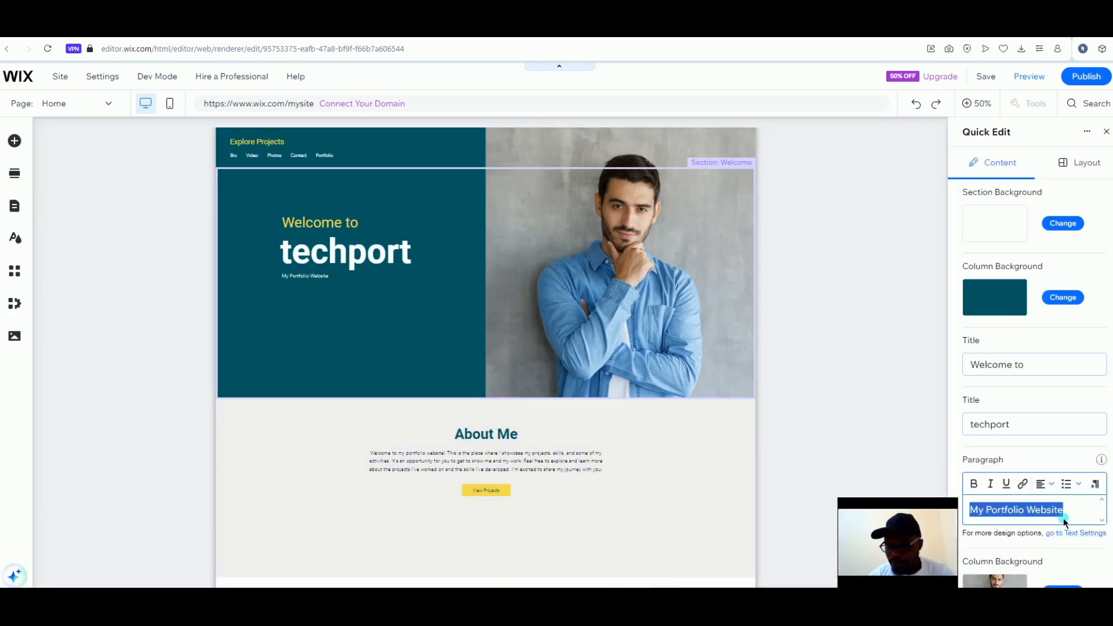
pyautogui.click(1064, 517)
pyautogui.press('BackSpace')
pyautogui.press('BackSpace')
pyautogui.press('BackSpace')
pyautogui.press('BackSpace')
pyautogui.press('BackSpace')
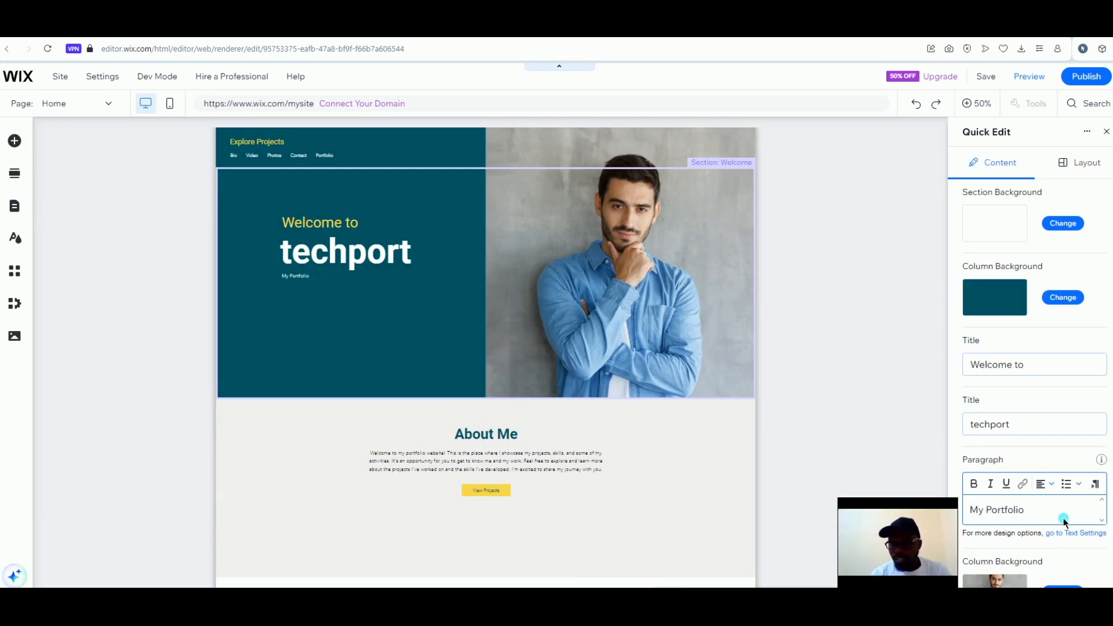
pyautogui.press('Return')
pyautogui.press('BackSpace')
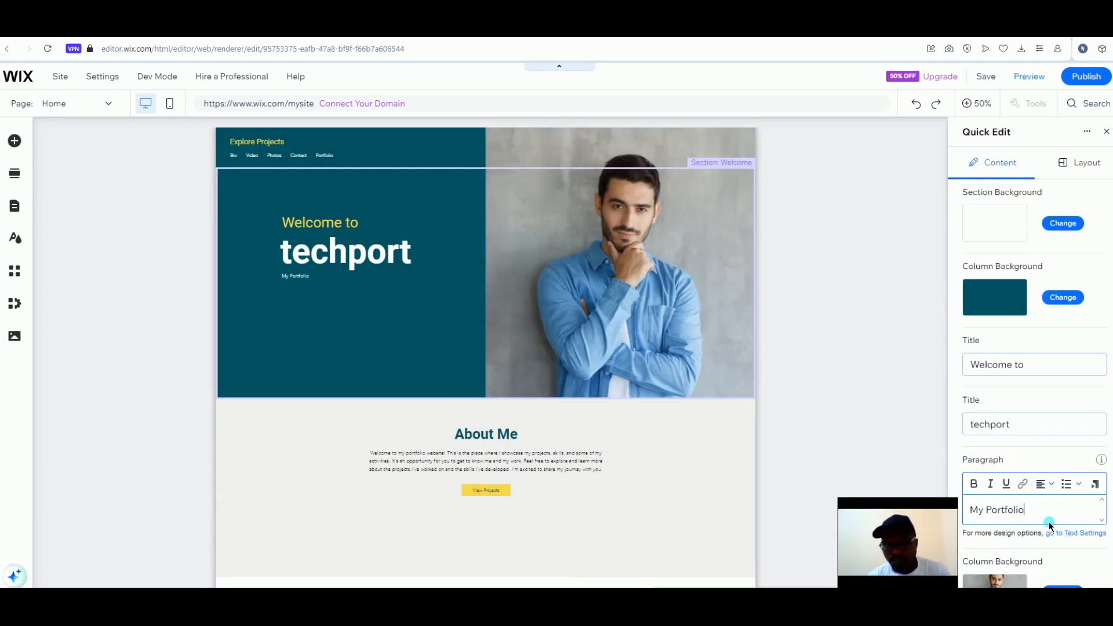
pyautogui.hotkey('ctrl', 'a')
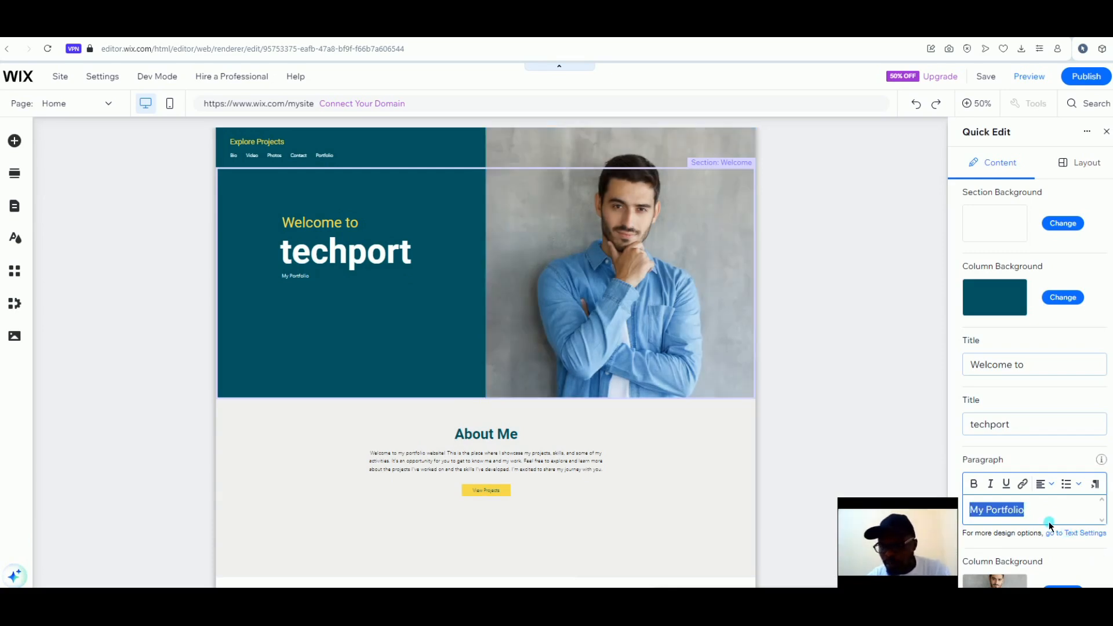
pyautogui.click(975, 486)
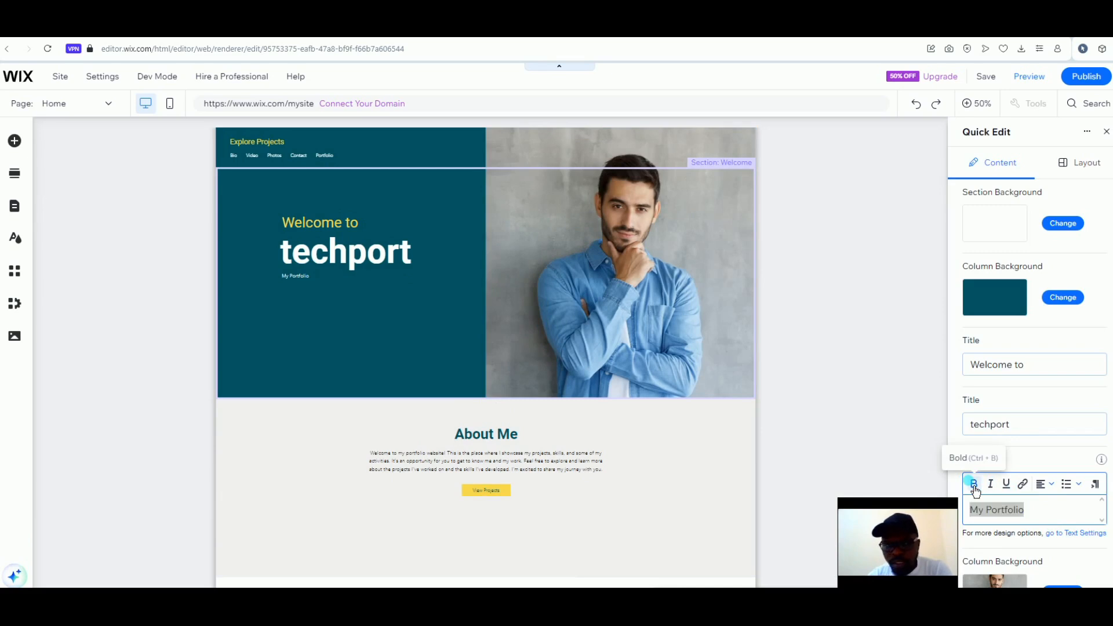
# Replace the photo column's background with the forest video
pyautogui.click(1062, 587)
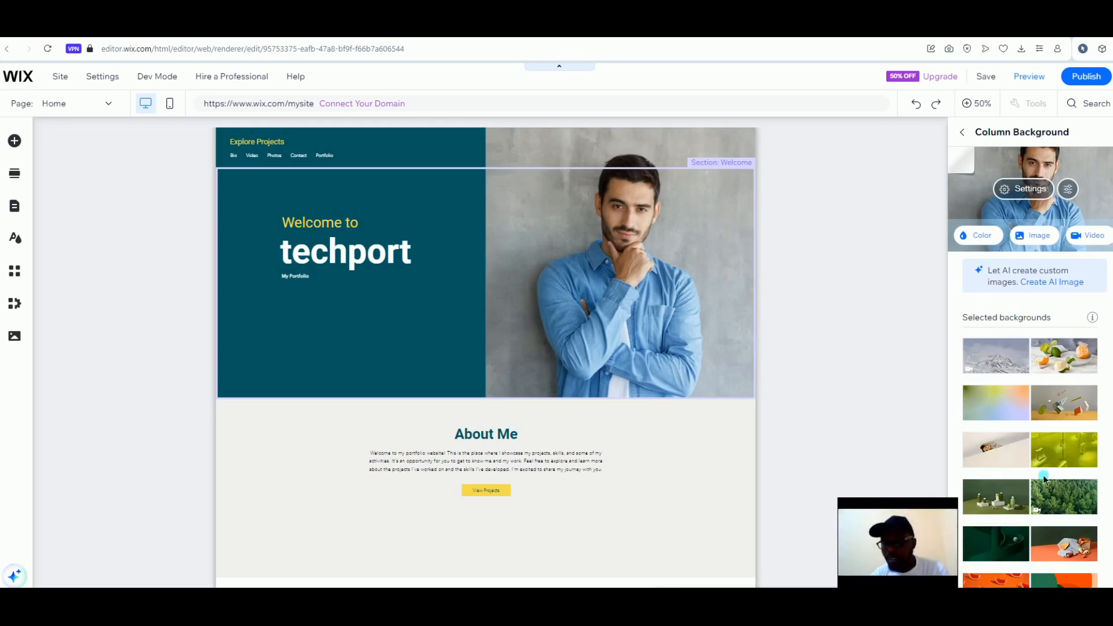
pyautogui.moveTo(1071, 365)
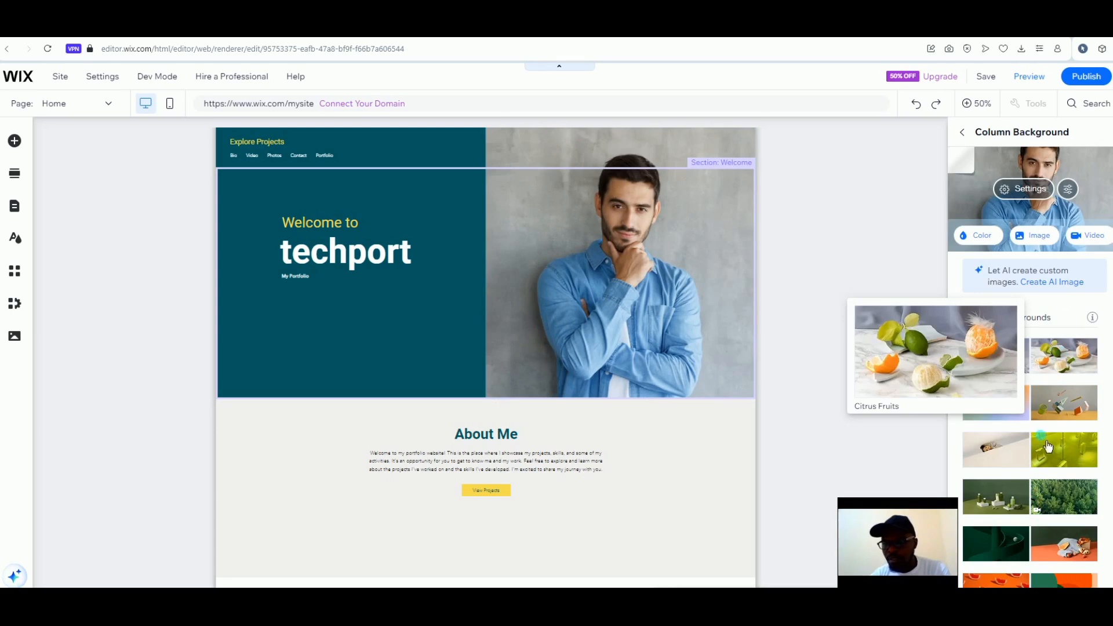
pyautogui.click(1058, 503)
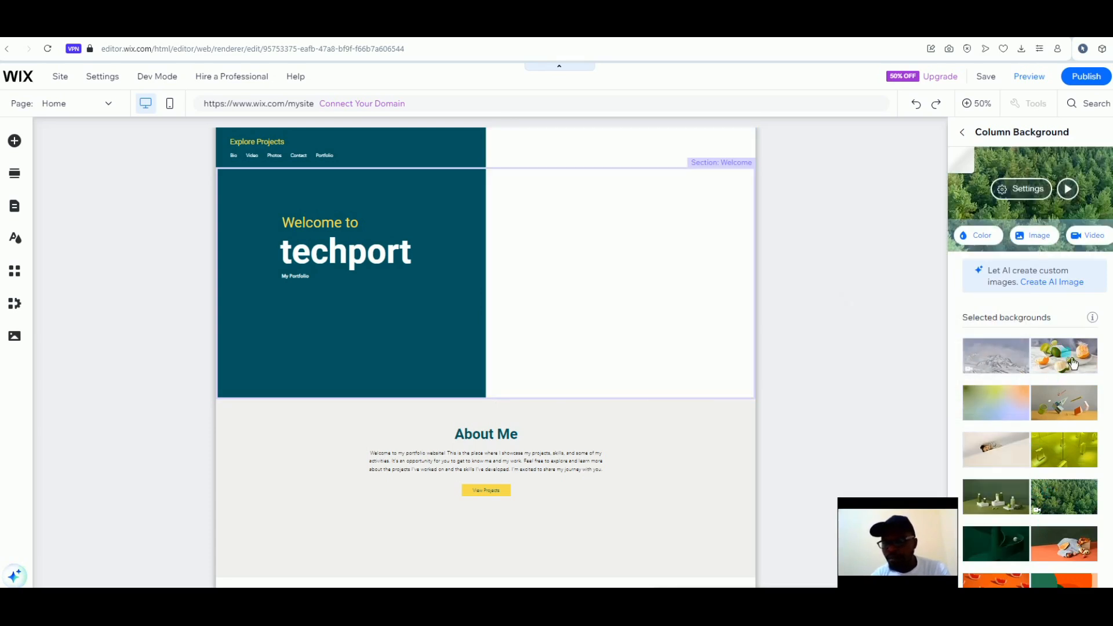
pyautogui.click(1111, 136)
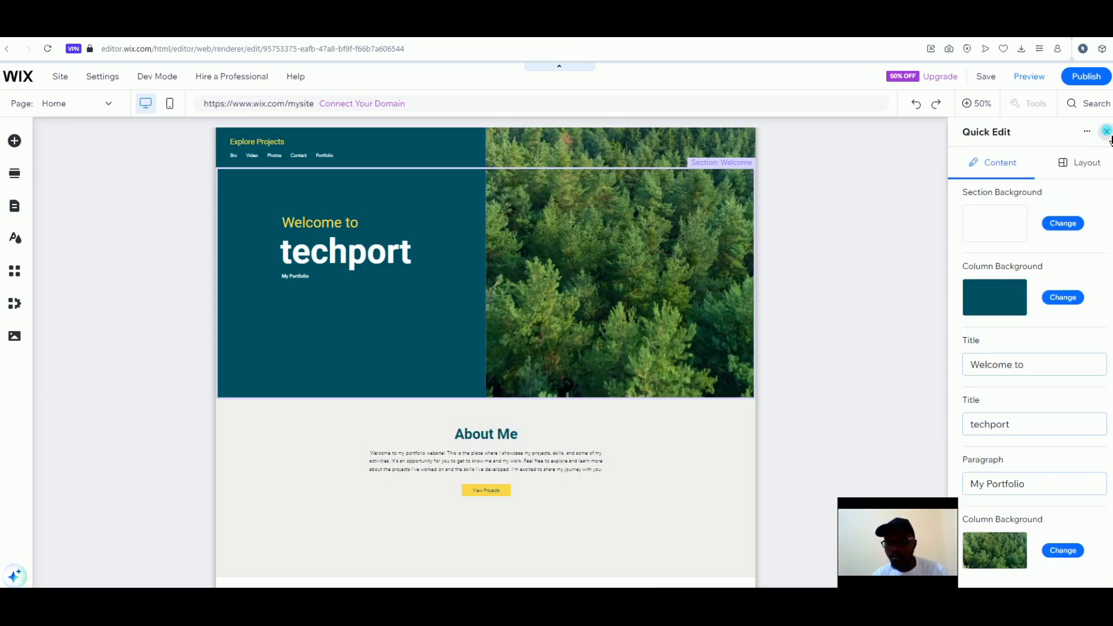
# Close Quick Edit and bring up the Welcome strip's Strip Layout panel
pyautogui.click(1107, 132)
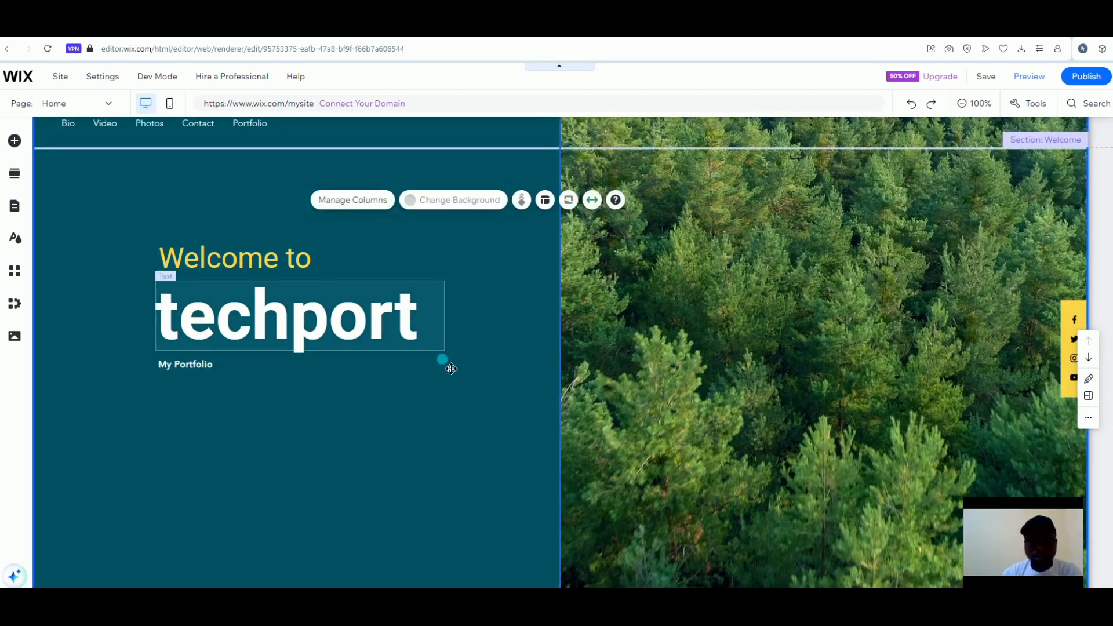
pyautogui.click(553, 208)
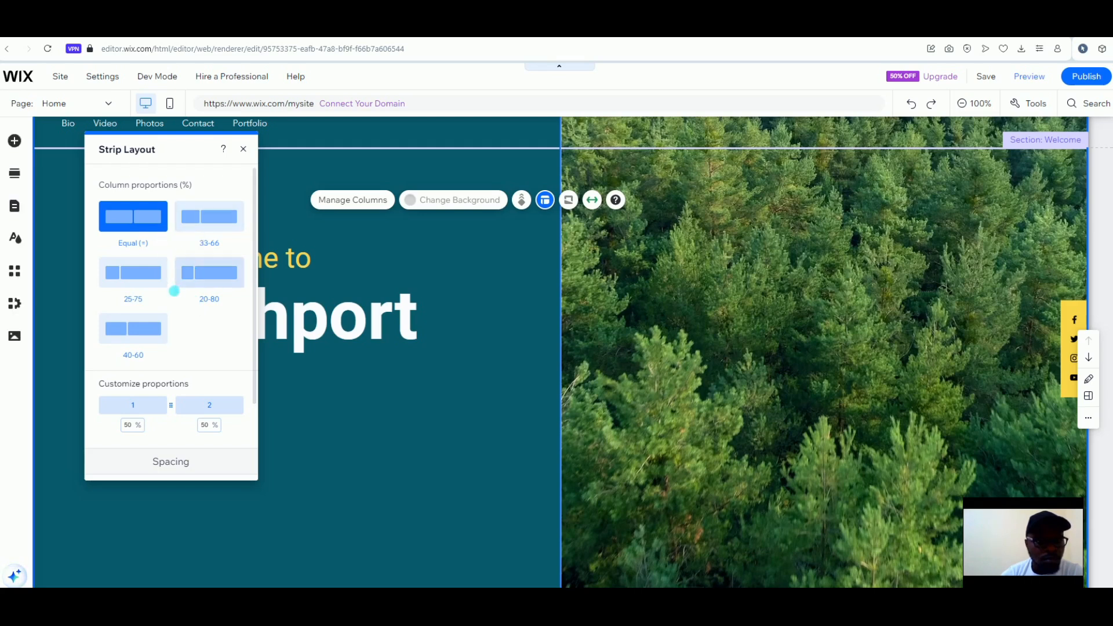
# Set the Welcome strip's column proportions to 20/80
pyautogui.click(176, 334)
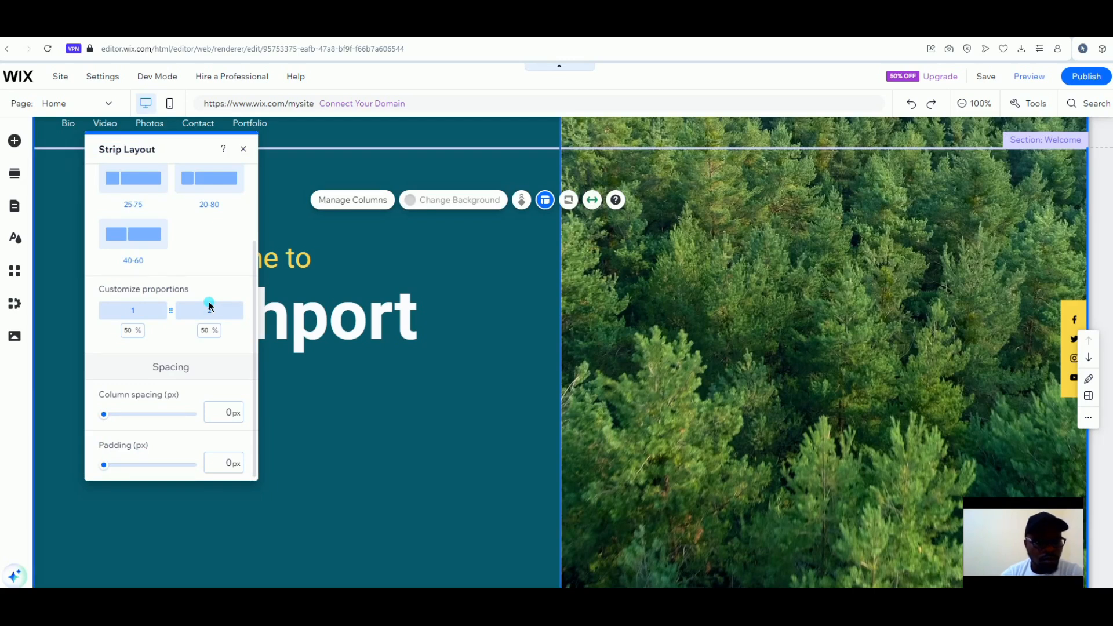
pyautogui.scroll(2, 192, 370)
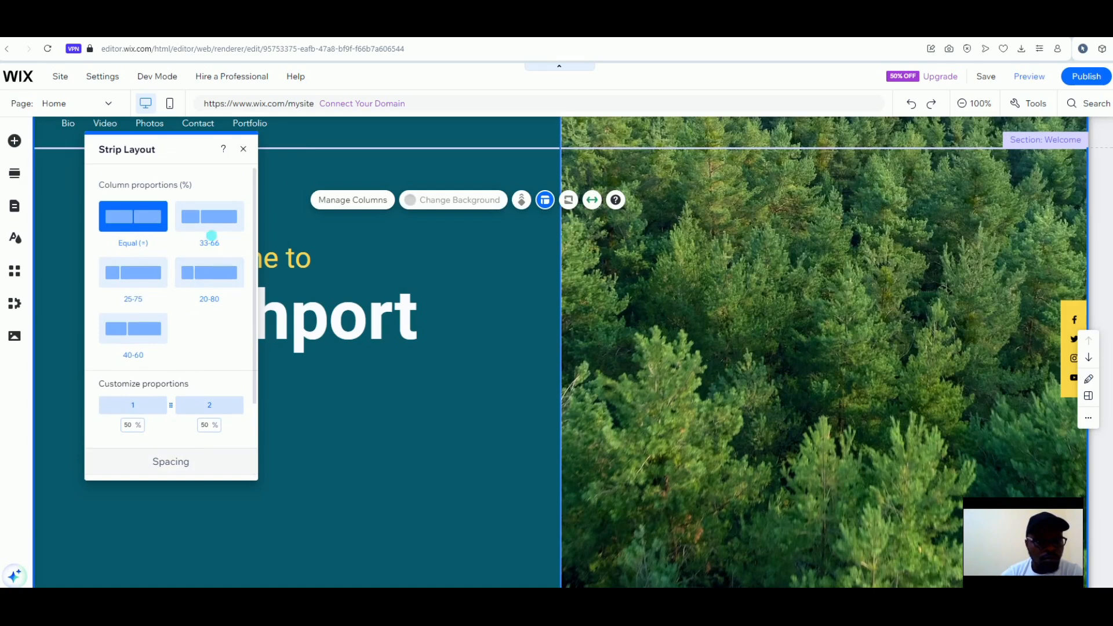
pyautogui.click(204, 277)
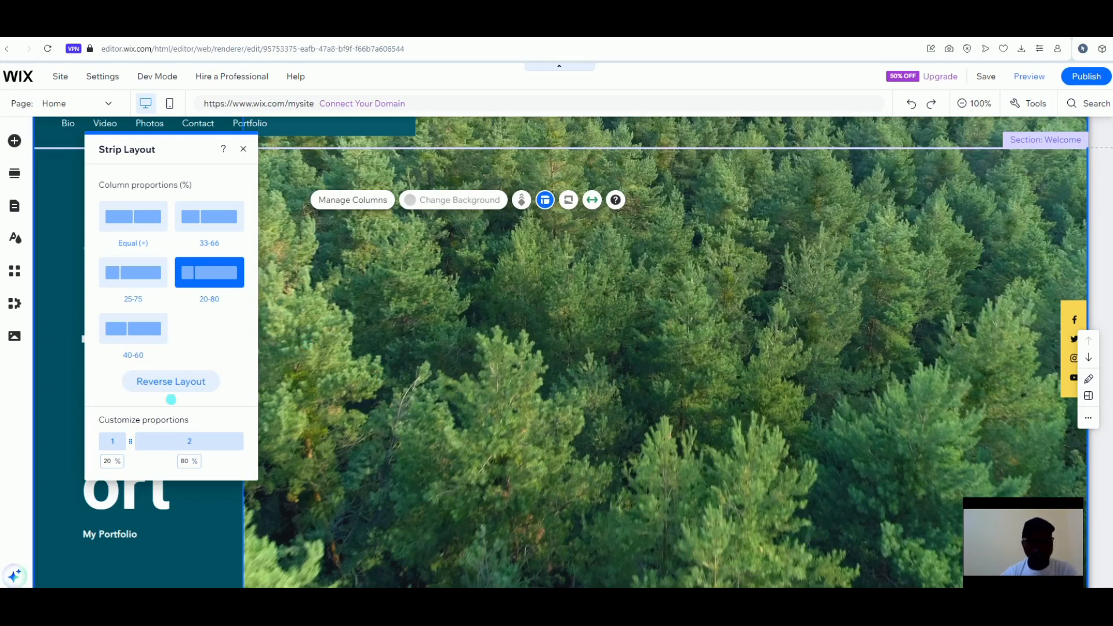
pyautogui.click(243, 150)
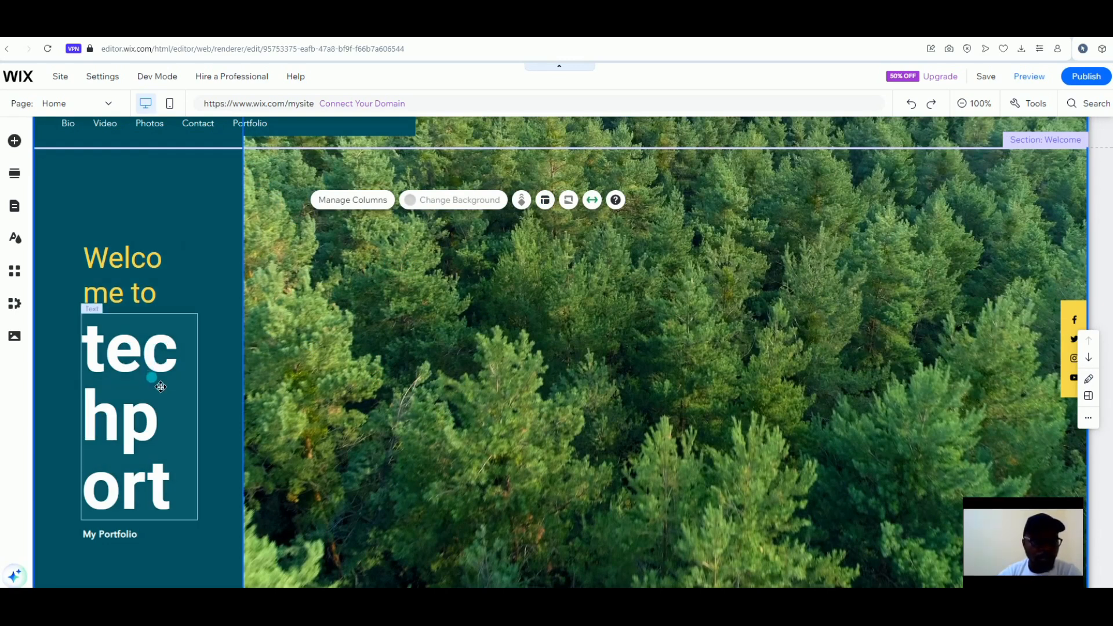
# Copy the techport title and paste it into the forest column
pyautogui.rightClick(161, 386)
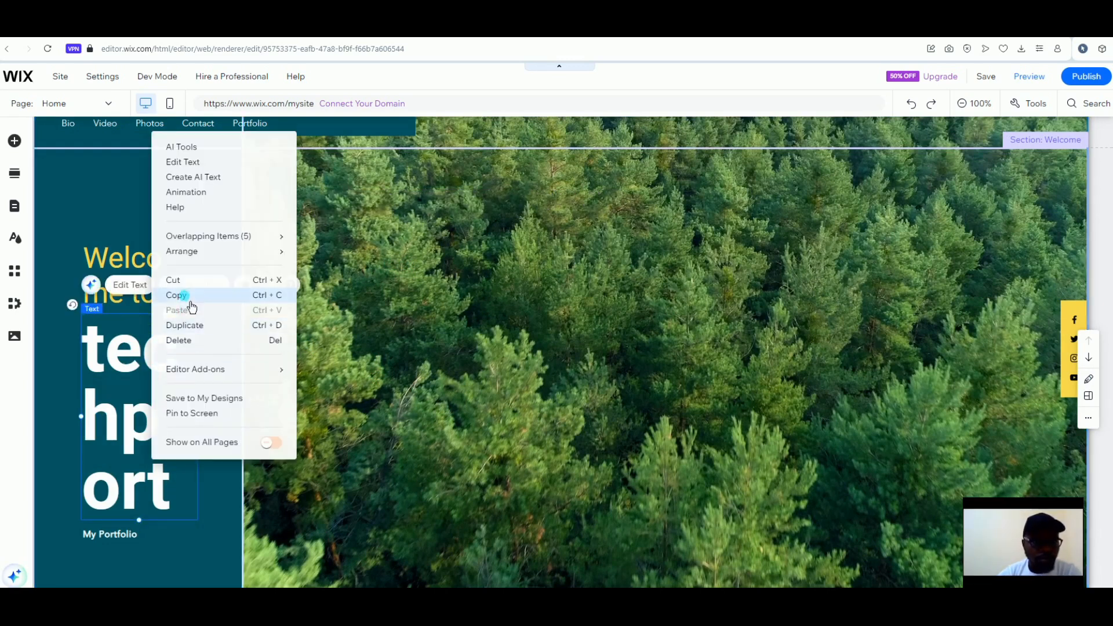
pyautogui.click(192, 306)
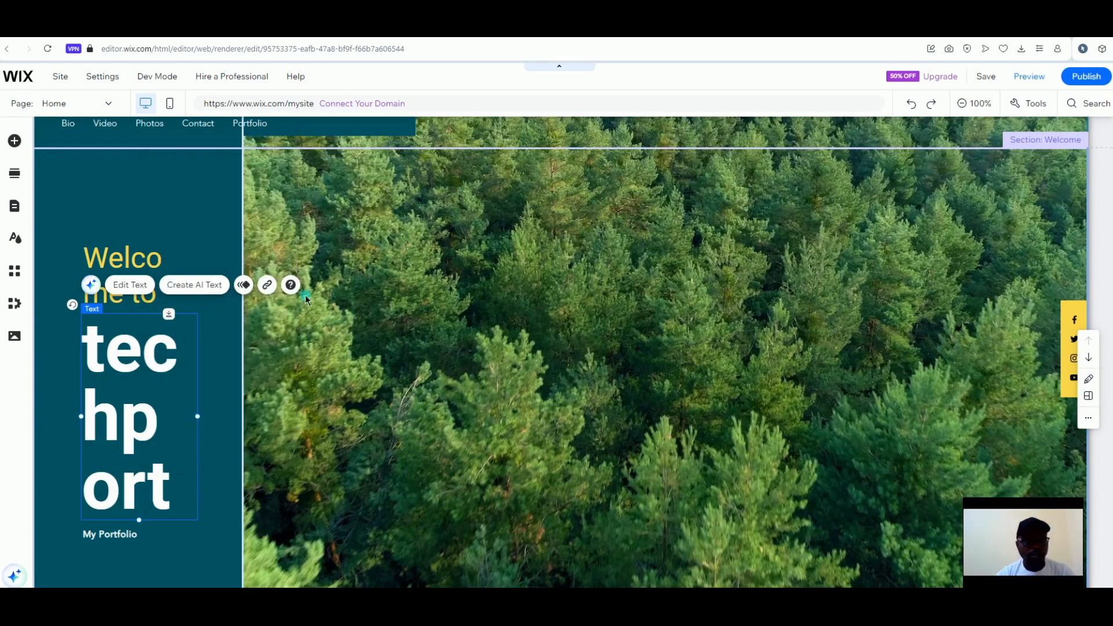
pyautogui.rightClick(484, 246)
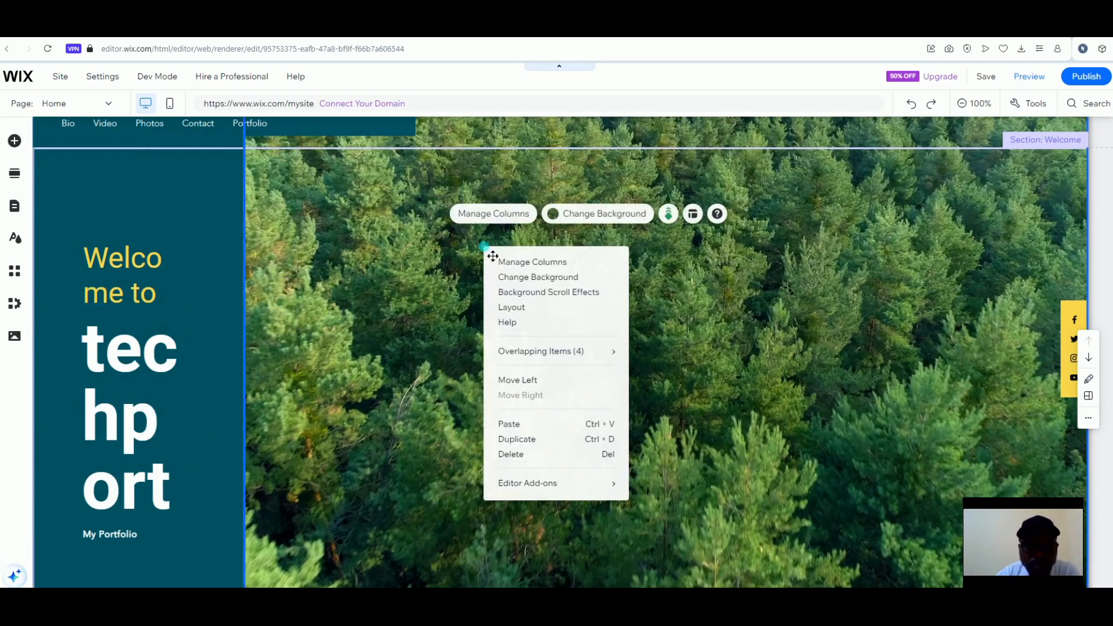
pyautogui.click(511, 426)
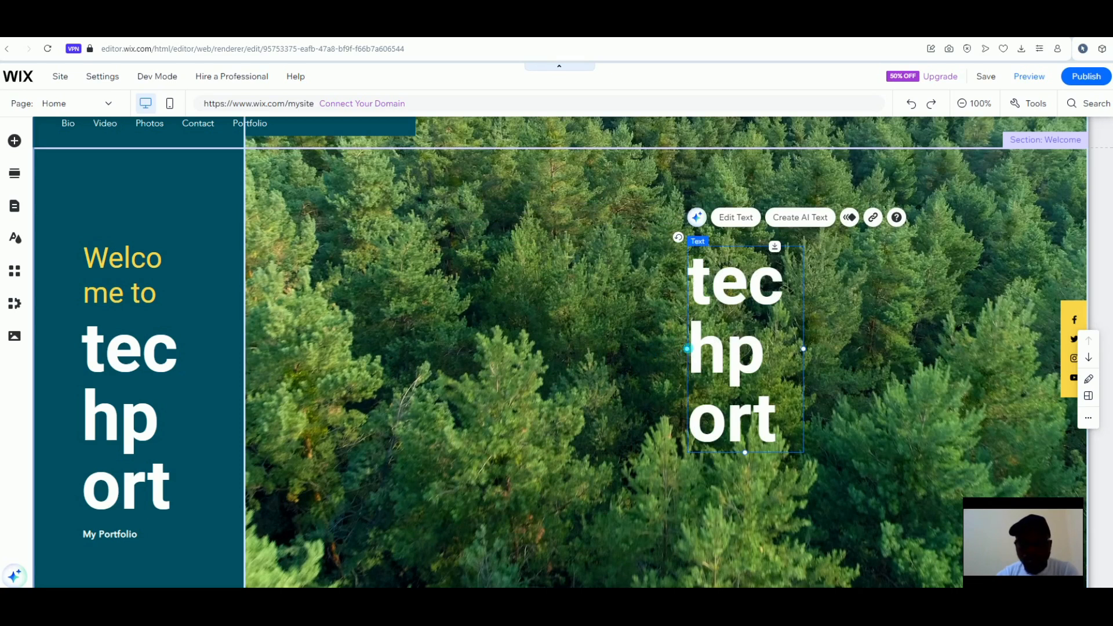
# Resize and move the pasted techport title to fit one line at 445 by 114
pyautogui.moveTo(697, 357); pyautogui.dragTo(570, 371)
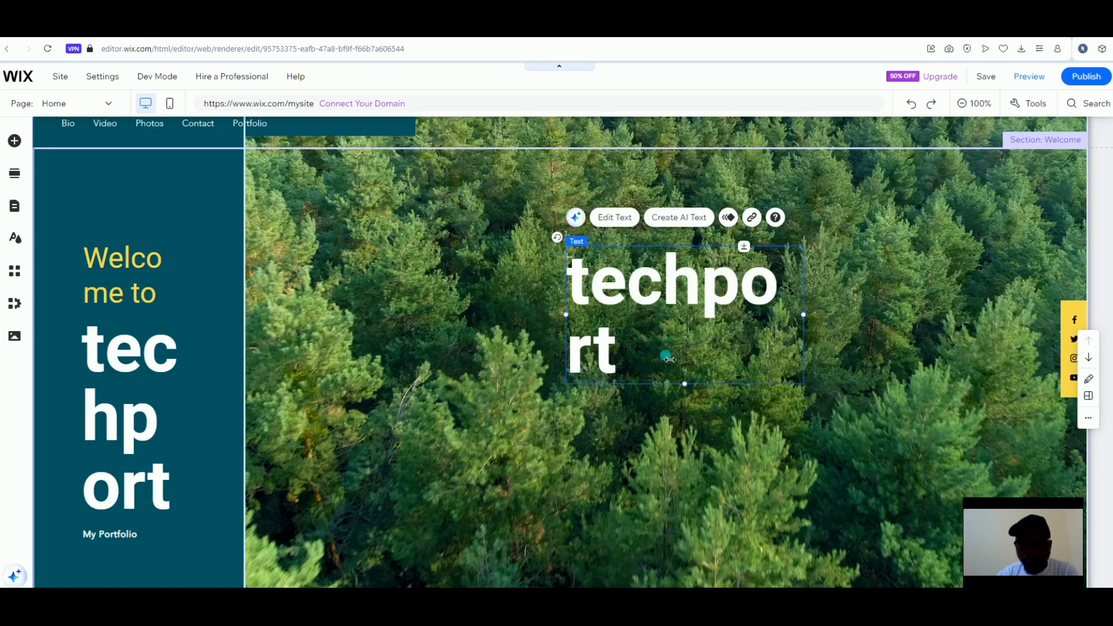
pyautogui.moveTo(812, 321); pyautogui.dragTo(867, 322)
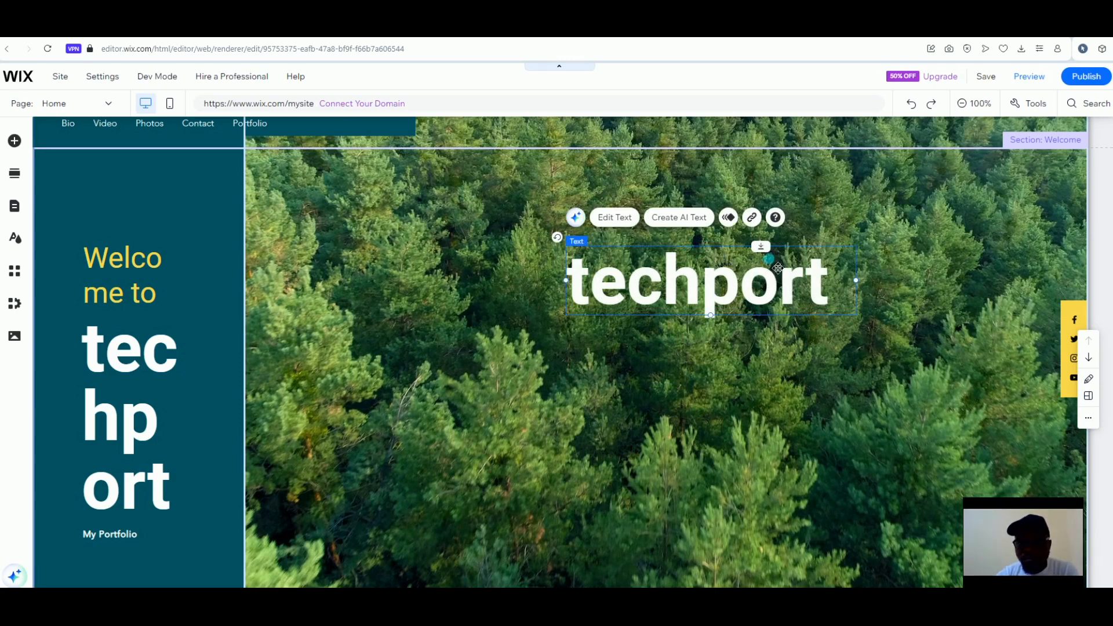
pyautogui.moveTo(647, 278); pyautogui.dragTo(586, 378)
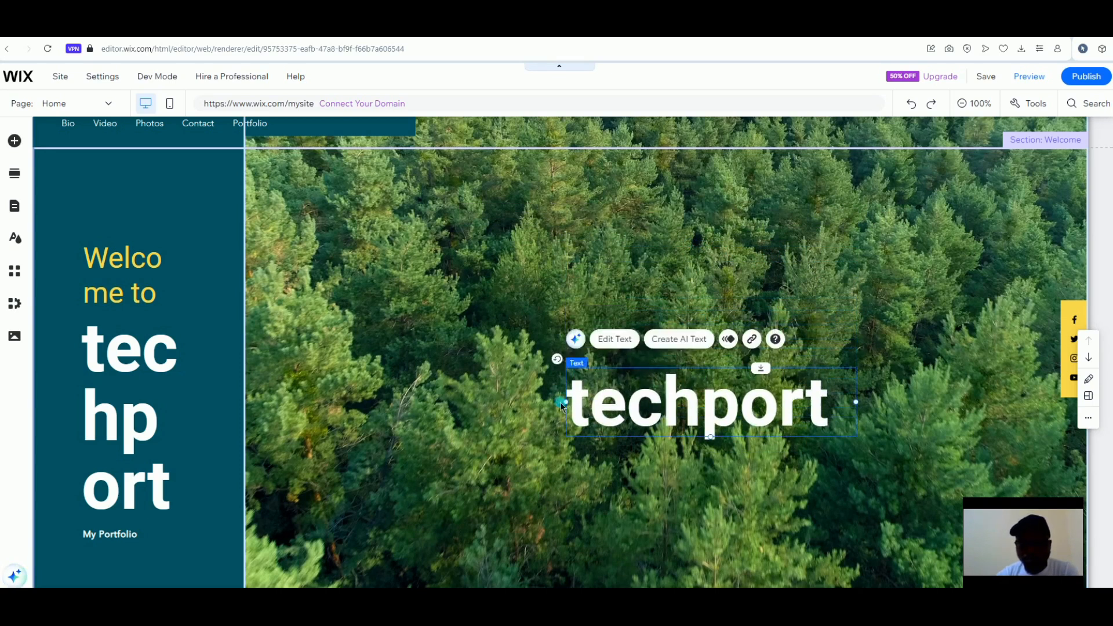
pyautogui.moveTo(575, 412); pyautogui.dragTo(482, 401)
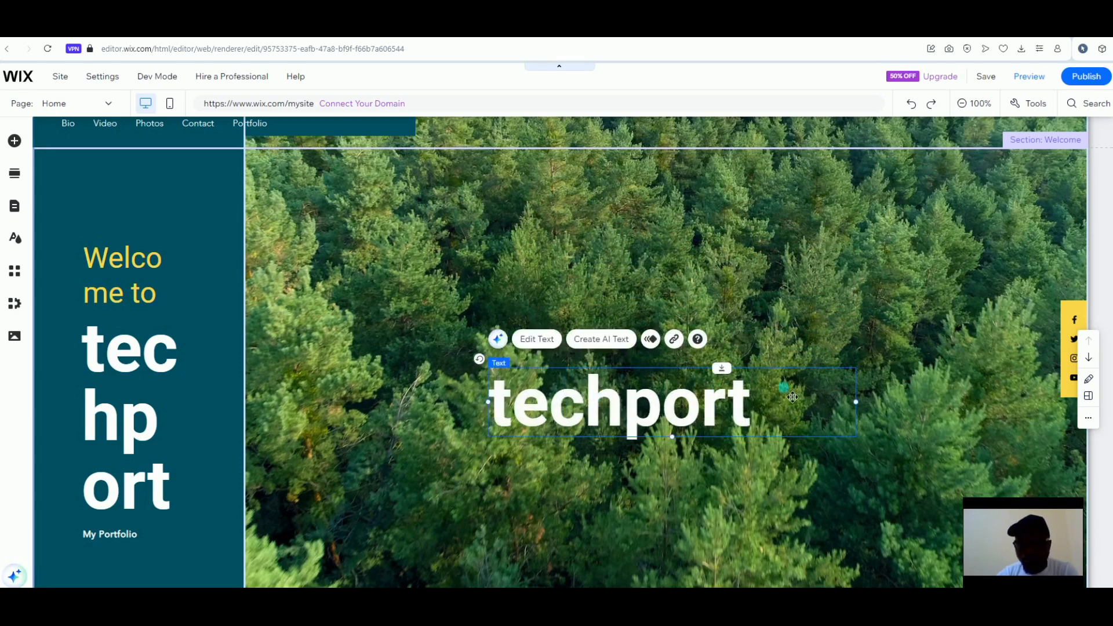
pyautogui.moveTo(866, 410); pyautogui.dragTo(759, 402)
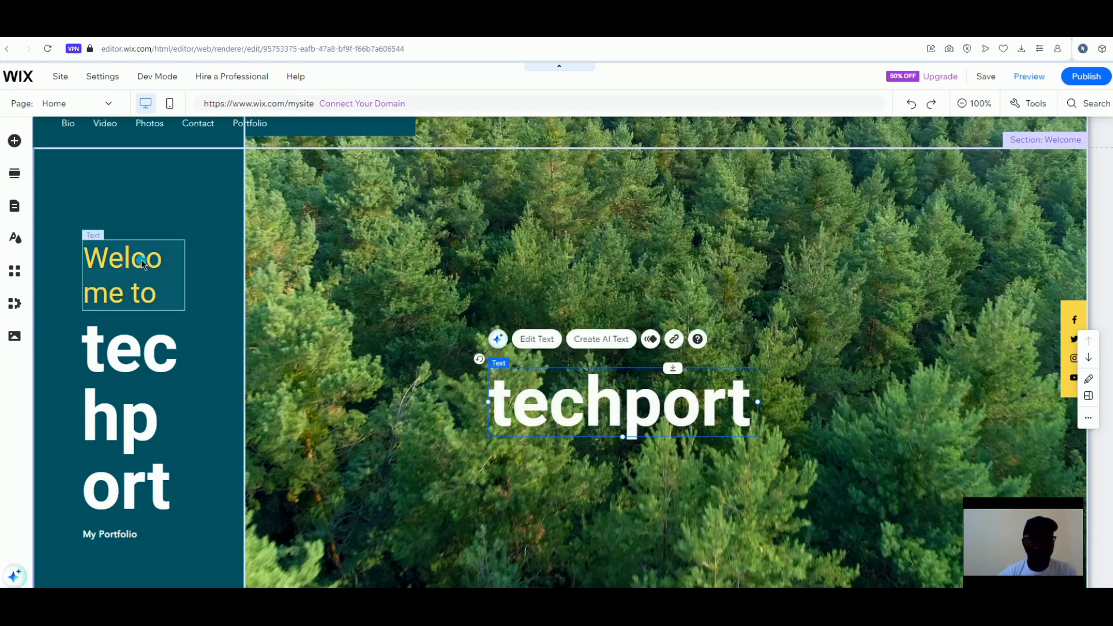
# Copy the yellow 'Welcome to' text onto the forest column above techport and widen it
pyautogui.click(141, 259)
pyautogui.rightClick(141, 292)
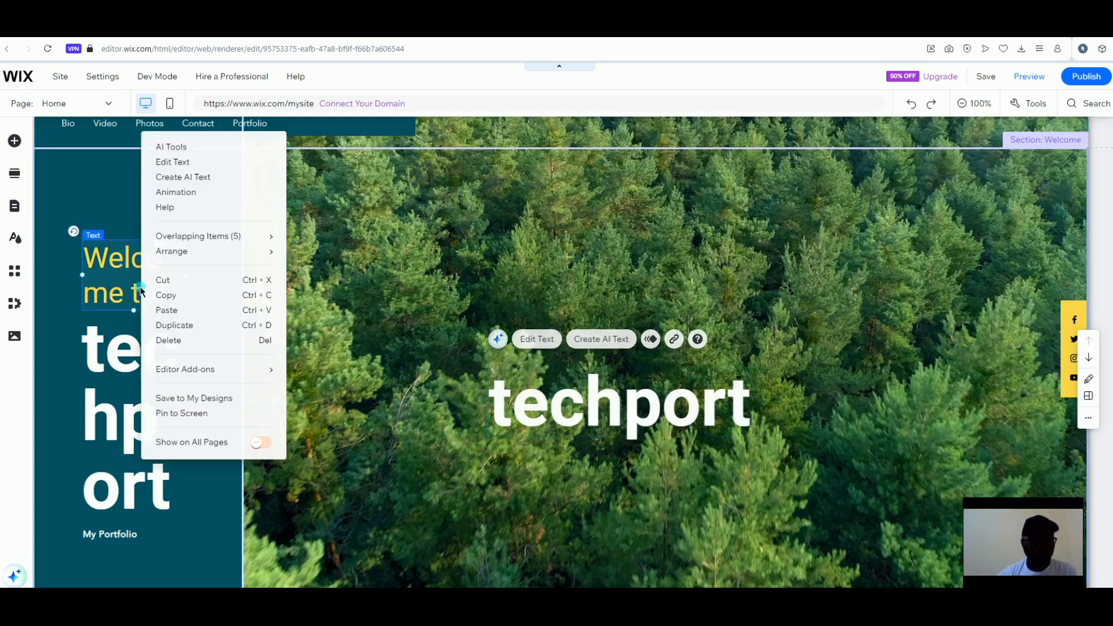
pyautogui.click(191, 298)
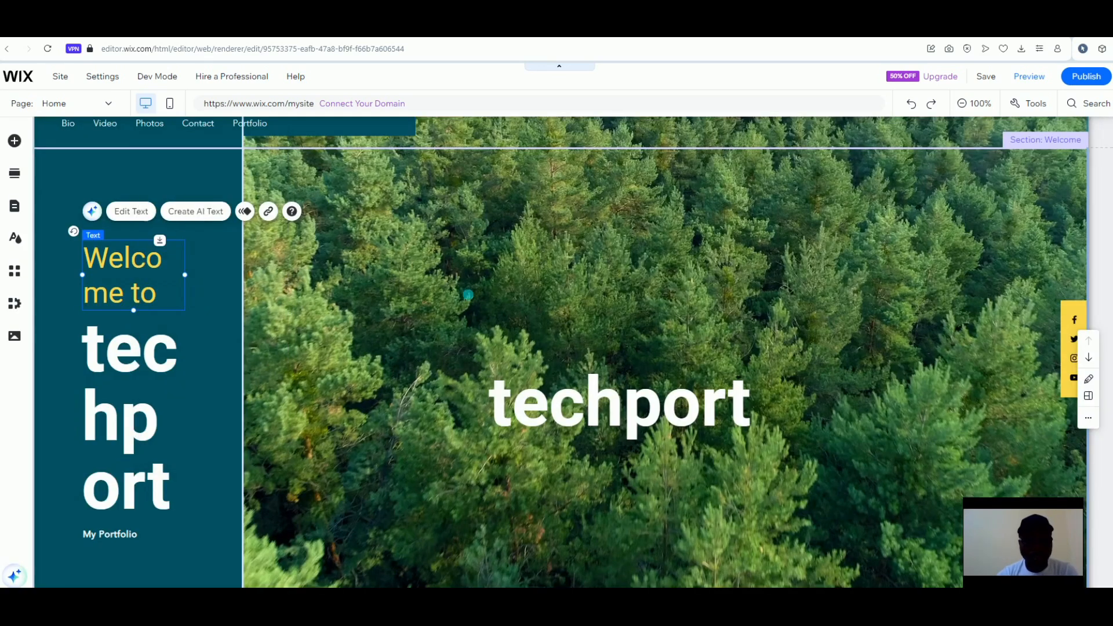
pyautogui.rightClick(552, 280)
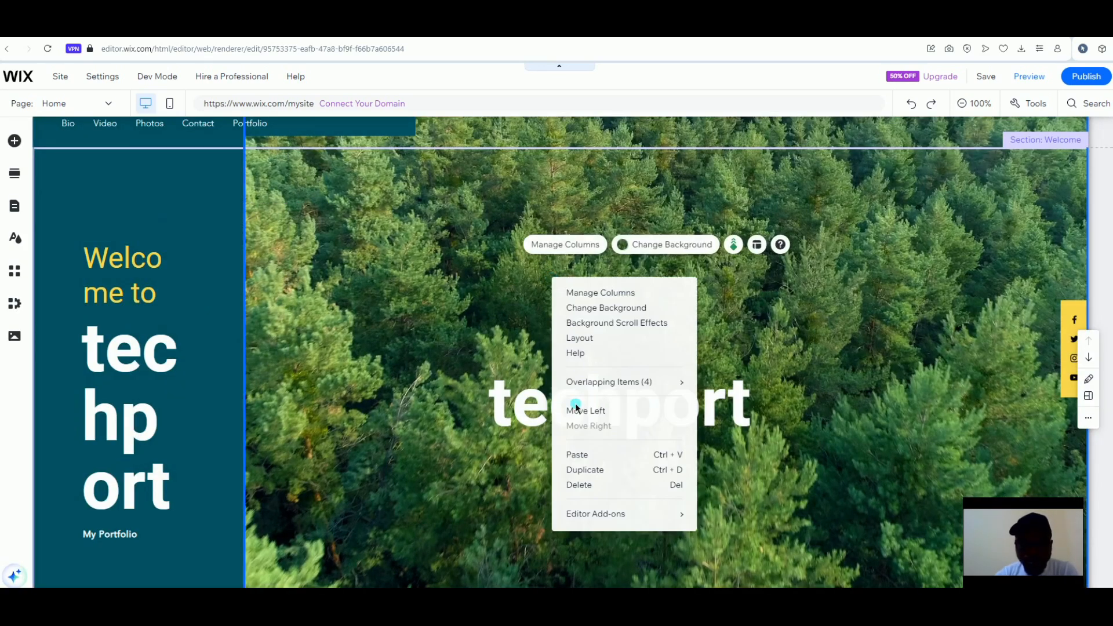
pyautogui.click(574, 453)
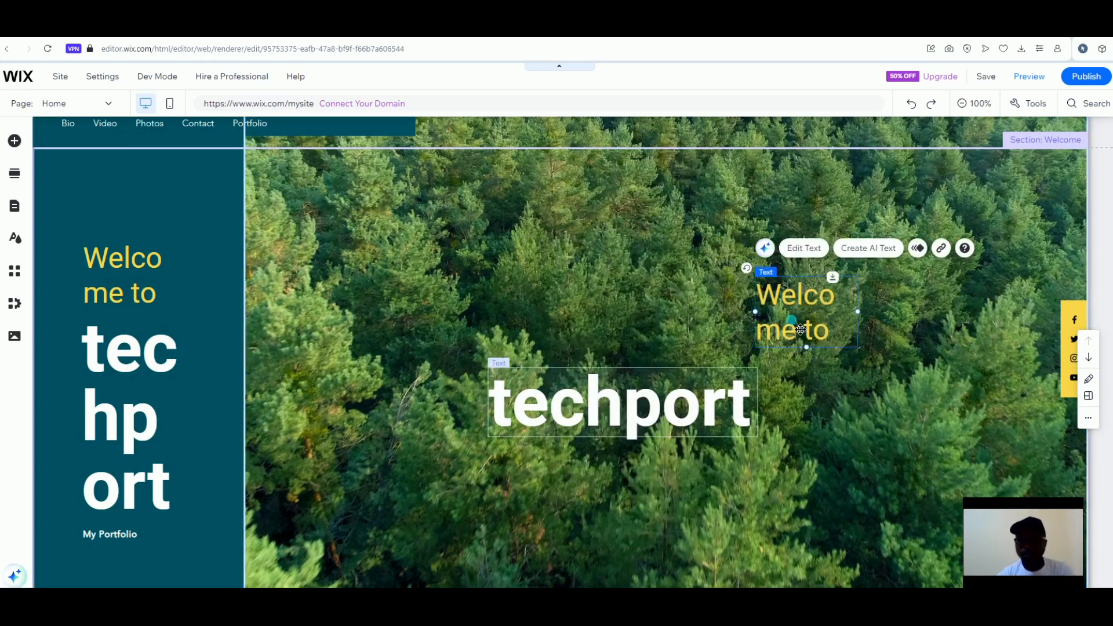
pyautogui.moveTo(655, 317)
pyautogui.mouseDown()
pyautogui.moveTo(549, 301)
pyautogui.moveTo(545, 330)
pyautogui.moveTo(628, 320)
pyautogui.moveTo(600, 313)
pyautogui.moveTo(671, 316)
pyautogui.mouseUp()
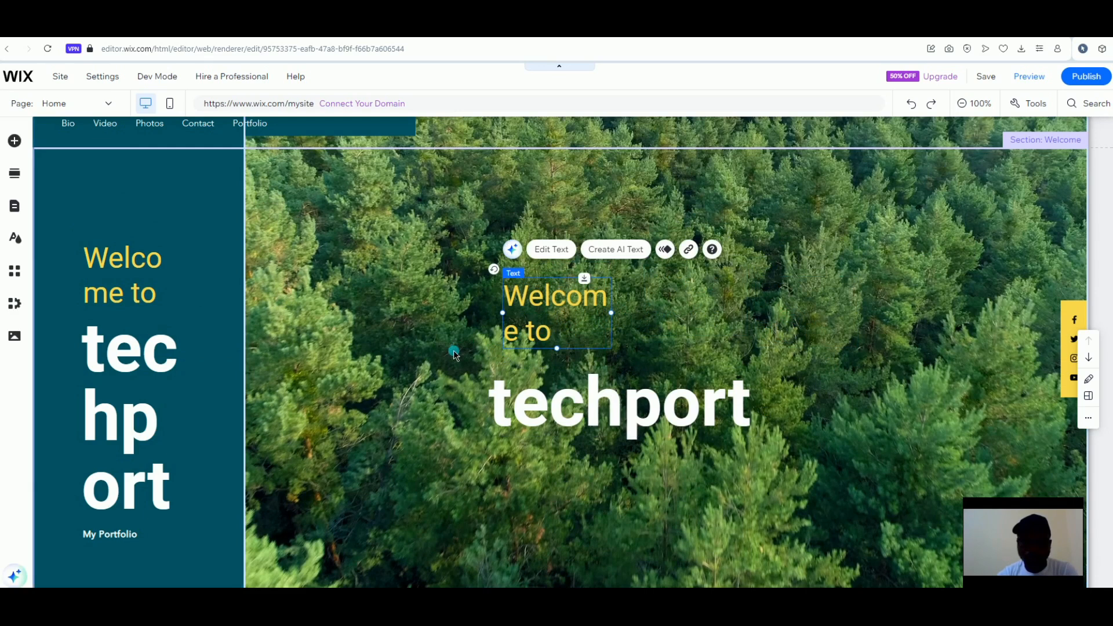
pyautogui.moveTo(615, 317); pyautogui.dragTo(687, 317)
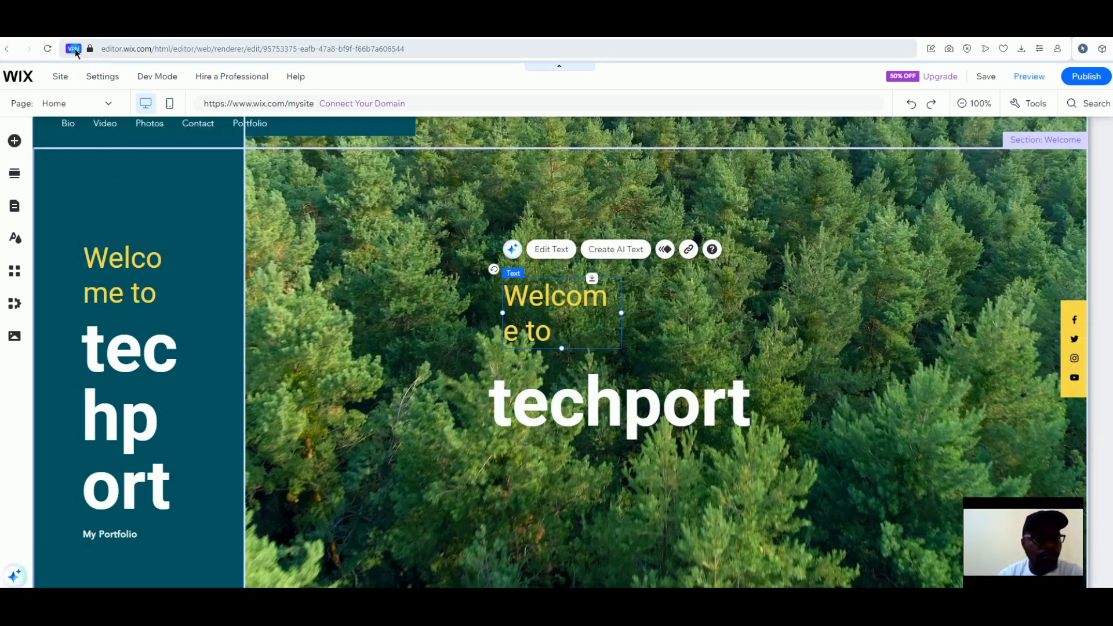
# Switch off the browser's VPN
pyautogui.click(75, 50)
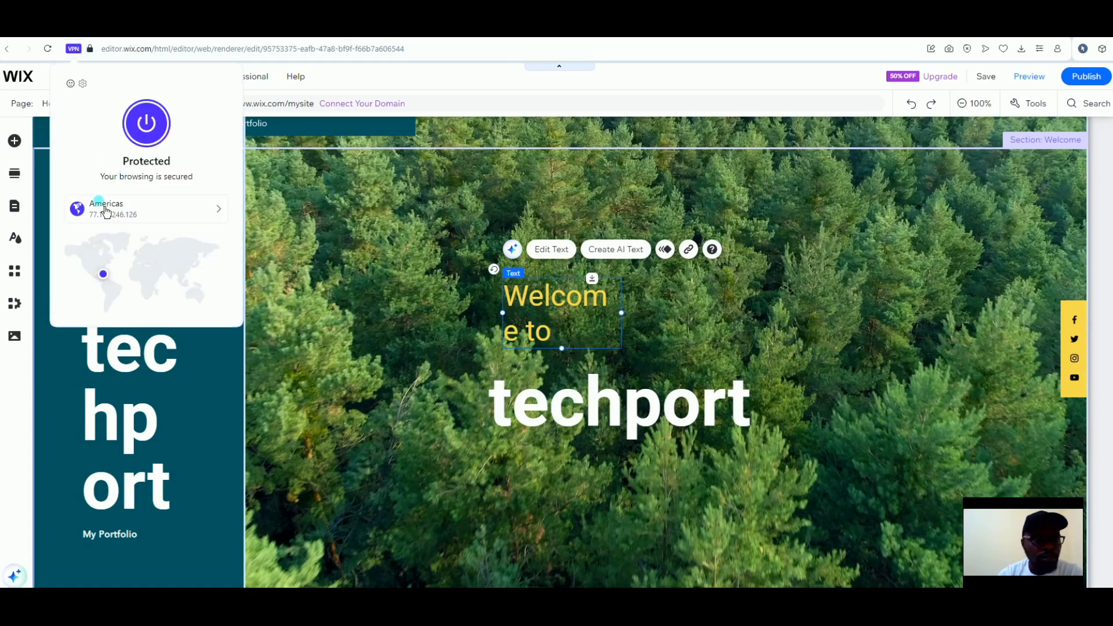
pyautogui.click(155, 143)
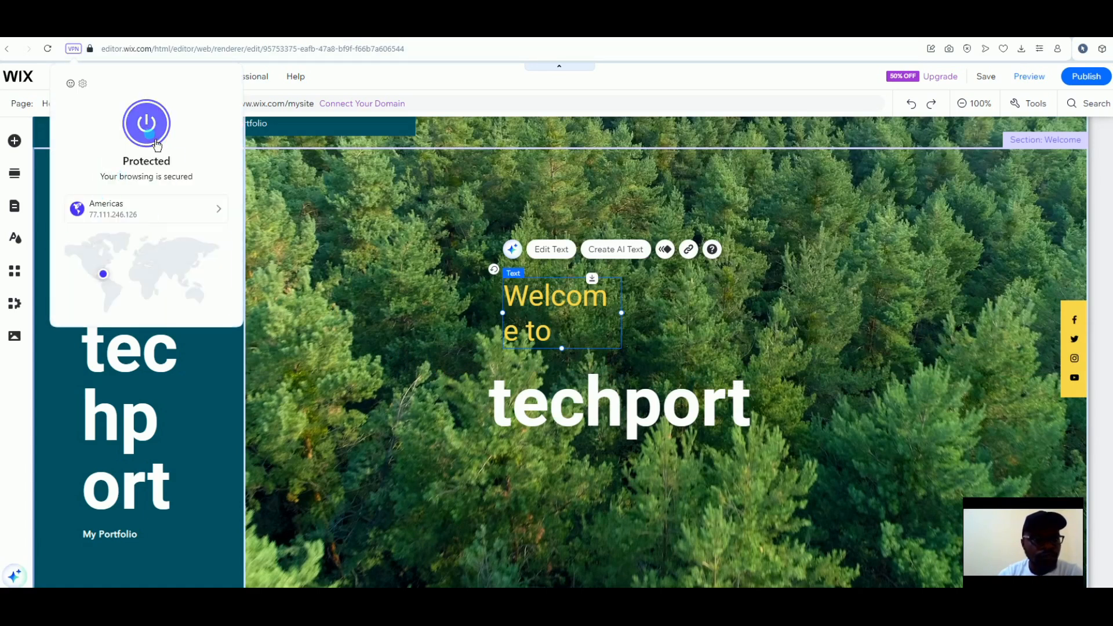
pyautogui.click(299, 253)
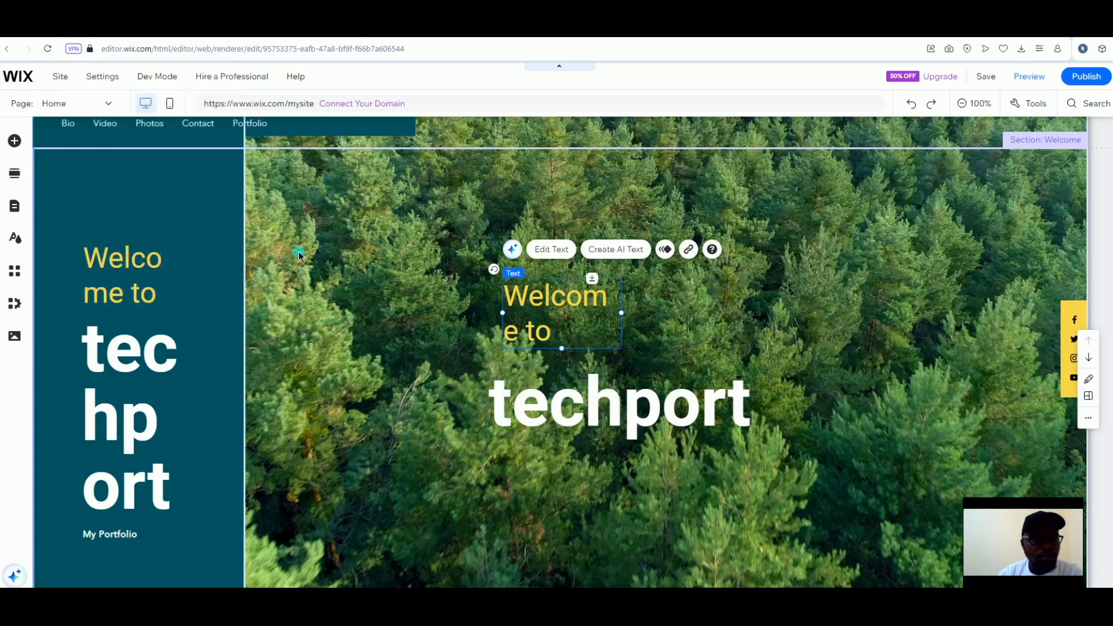
# Widen 'Welcome to' onto one line above techport, and drag My Portfolio onto the forest beneath
pyautogui.click(441, 246)
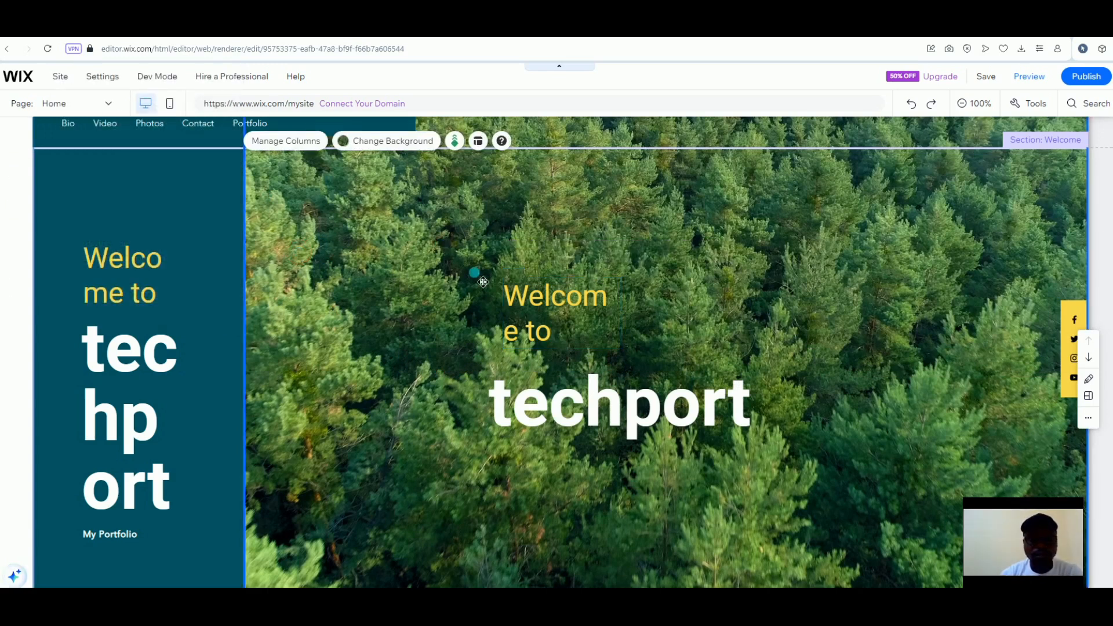
pyautogui.click(568, 330)
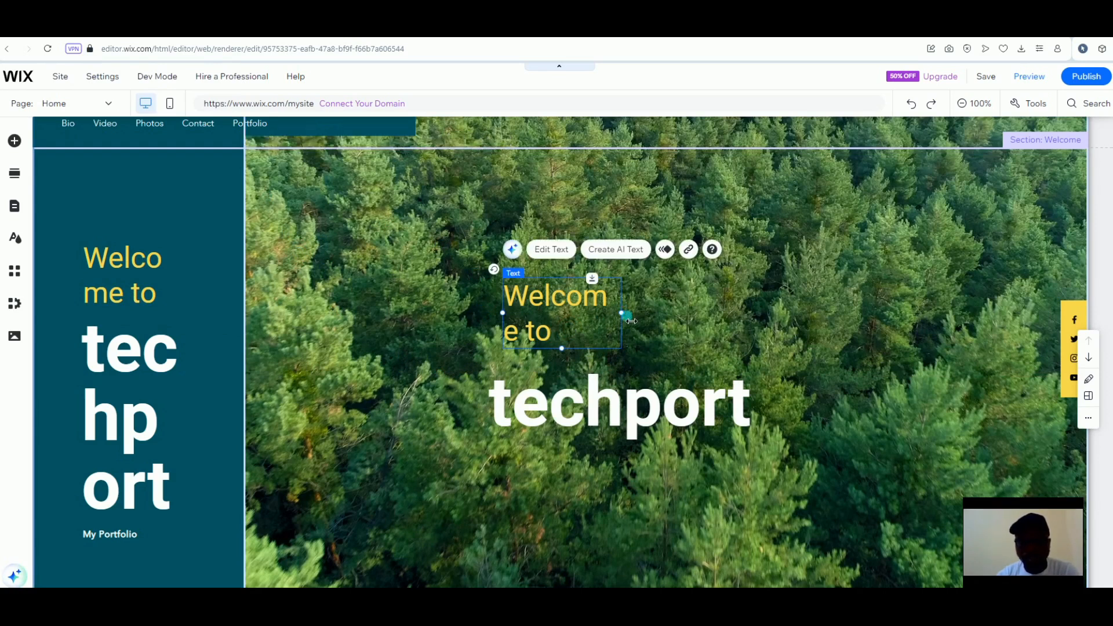
pyautogui.moveTo(622, 312); pyautogui.dragTo(664, 302)
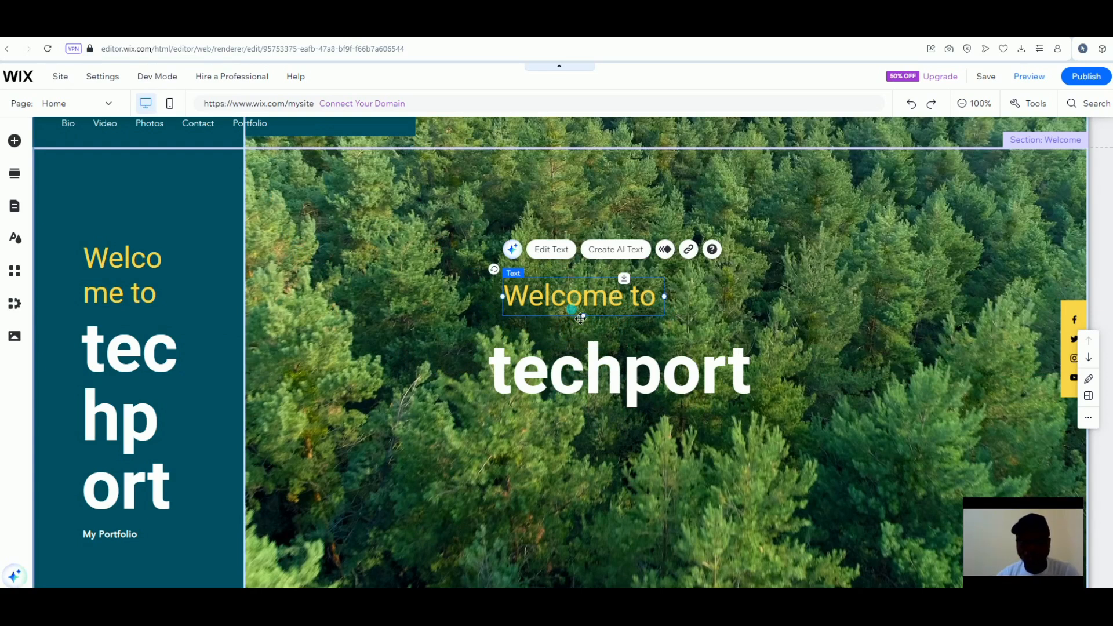
pyautogui.moveTo(565, 328); pyautogui.dragTo(570, 335)
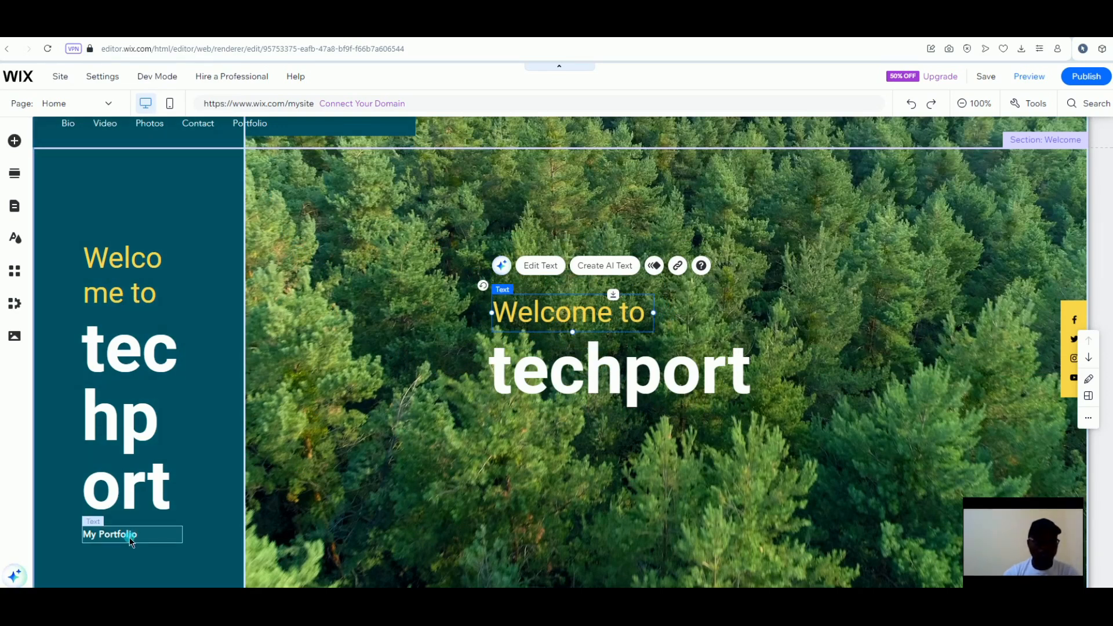
pyautogui.moveTo(130, 541); pyautogui.dragTo(550, 438)
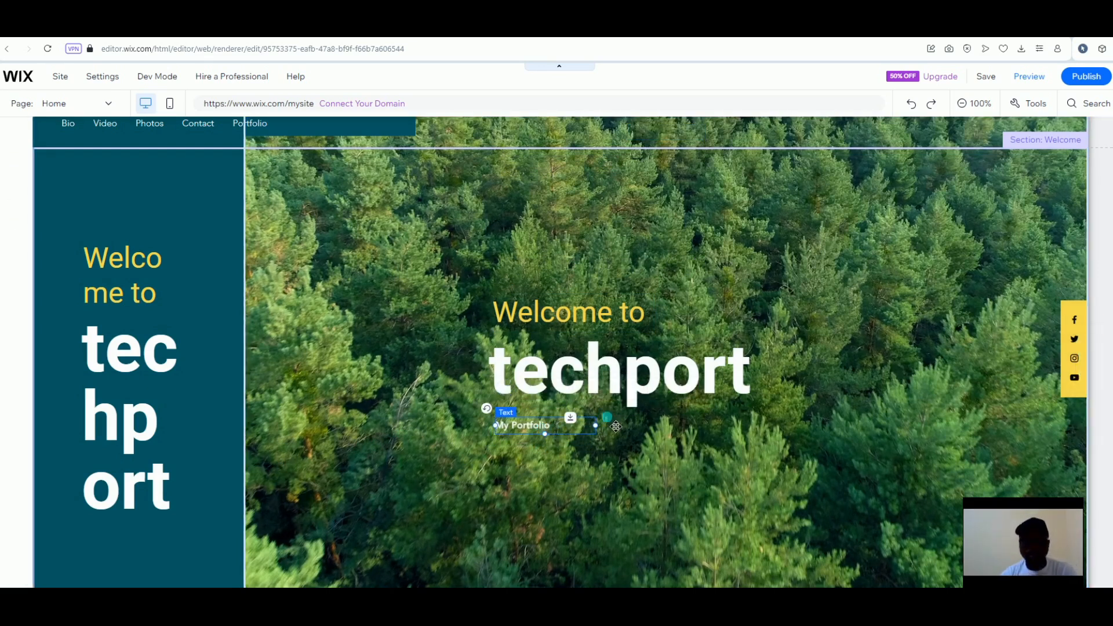
pyautogui.click(213, 250)
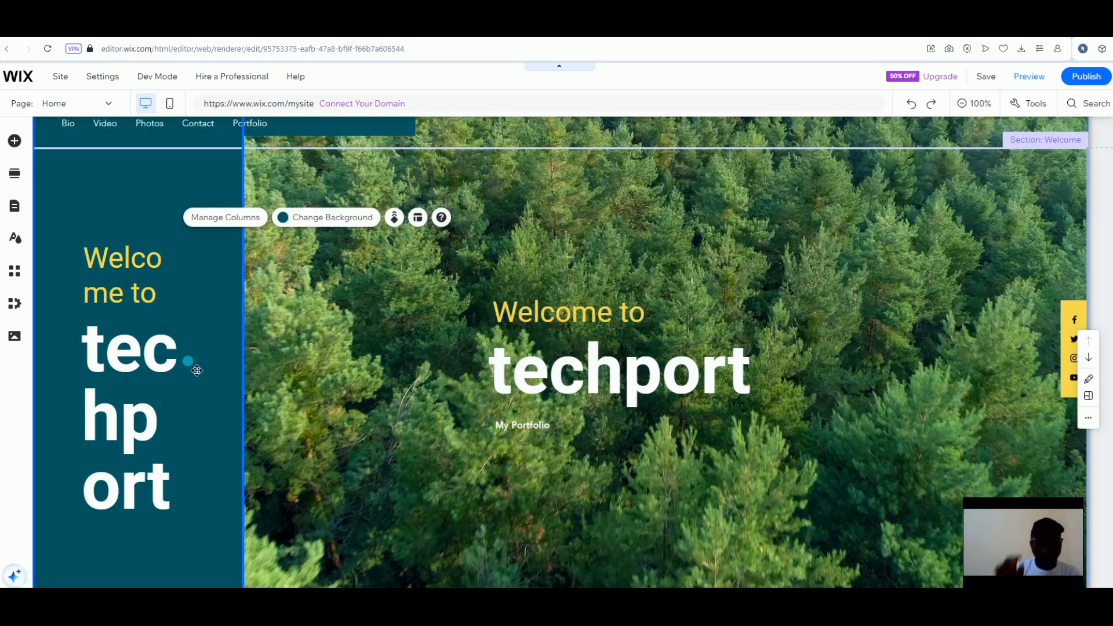
# Delete the left teal column and select the forest strip
pyautogui.press('Delete')
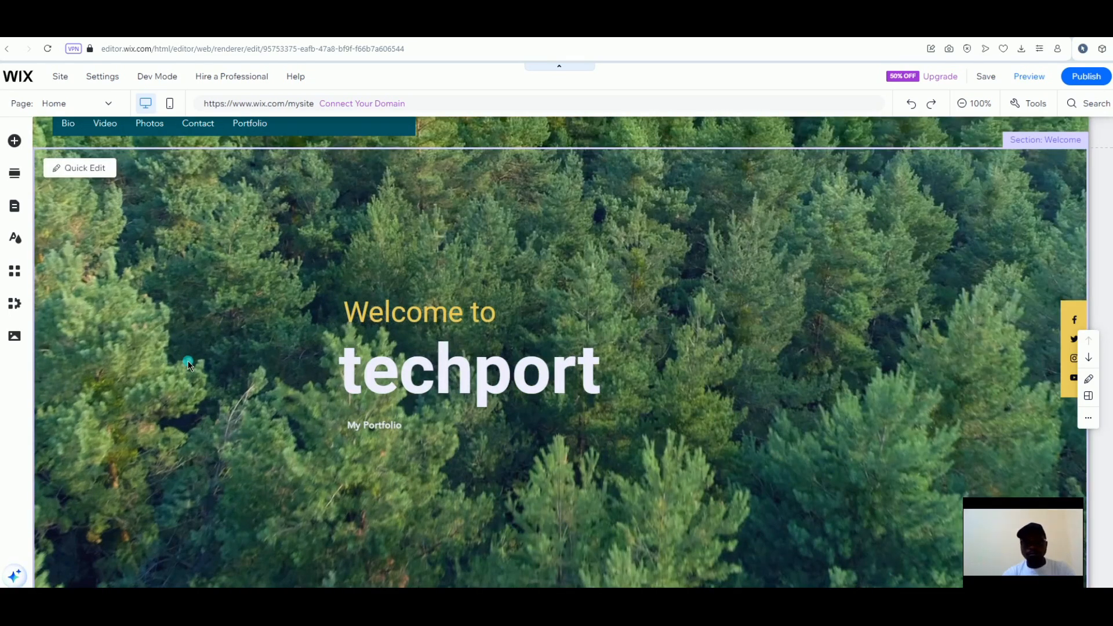
pyautogui.click(188, 362)
pyautogui.click(396, 376)
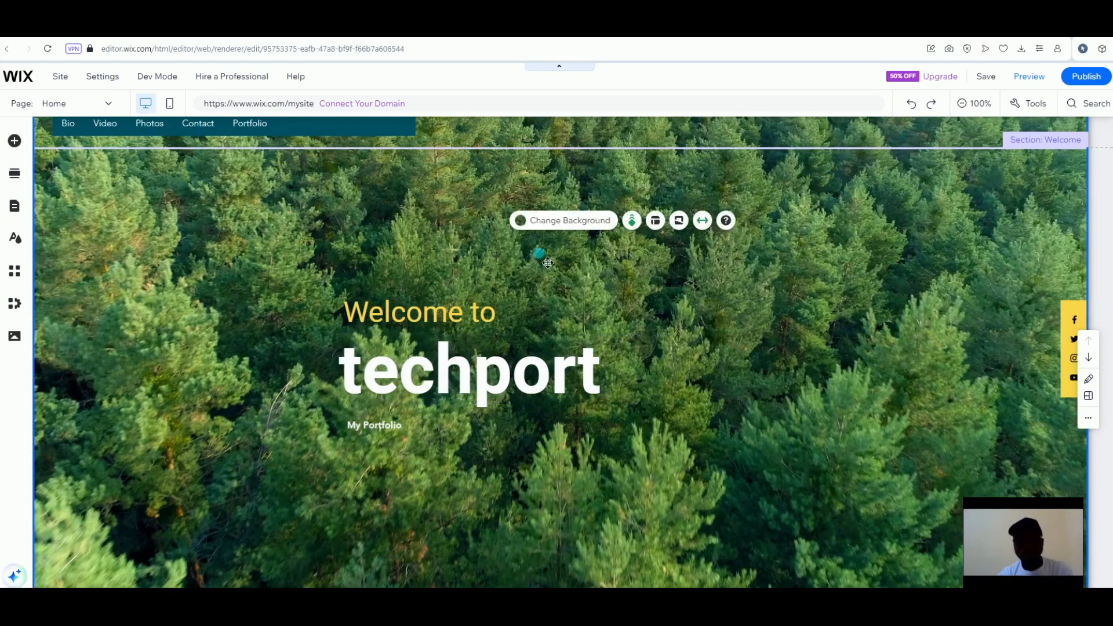
# Apply the Sphere on Spiral Stairs image as the strip's background
pyautogui.click(563, 222)
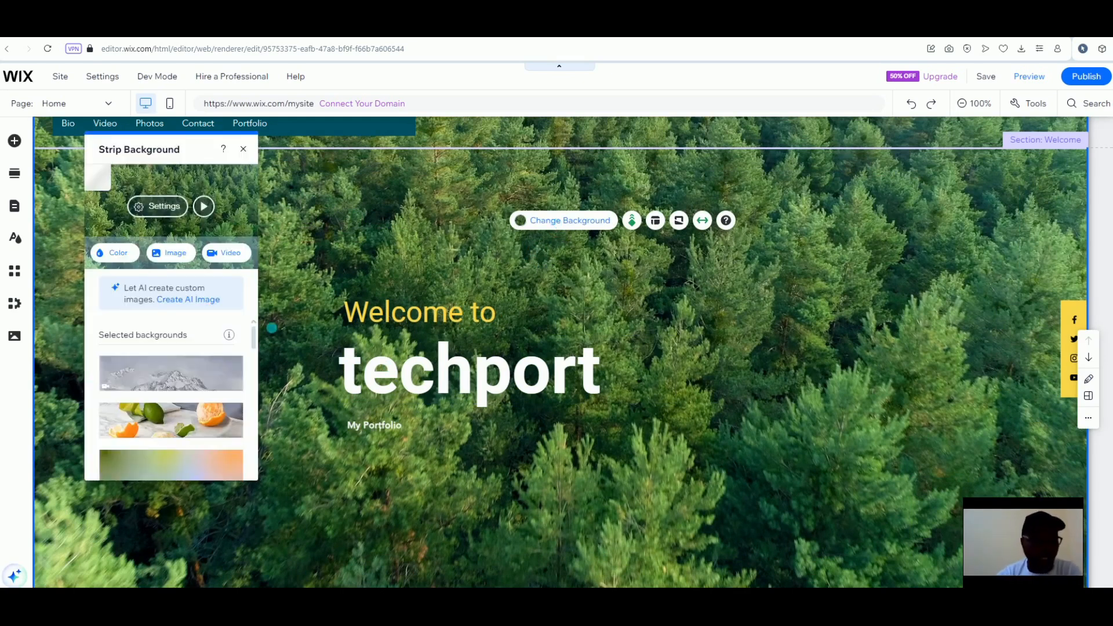
pyautogui.scroll(-2, 198, 414)
pyautogui.scroll(-3, 197, 411)
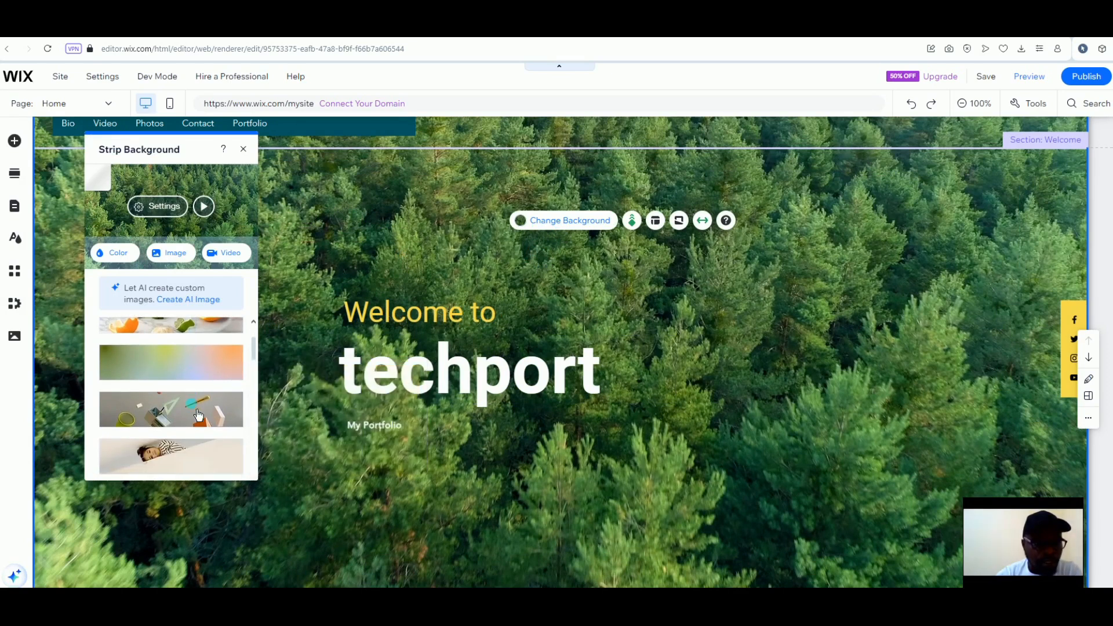
pyautogui.click(197, 410)
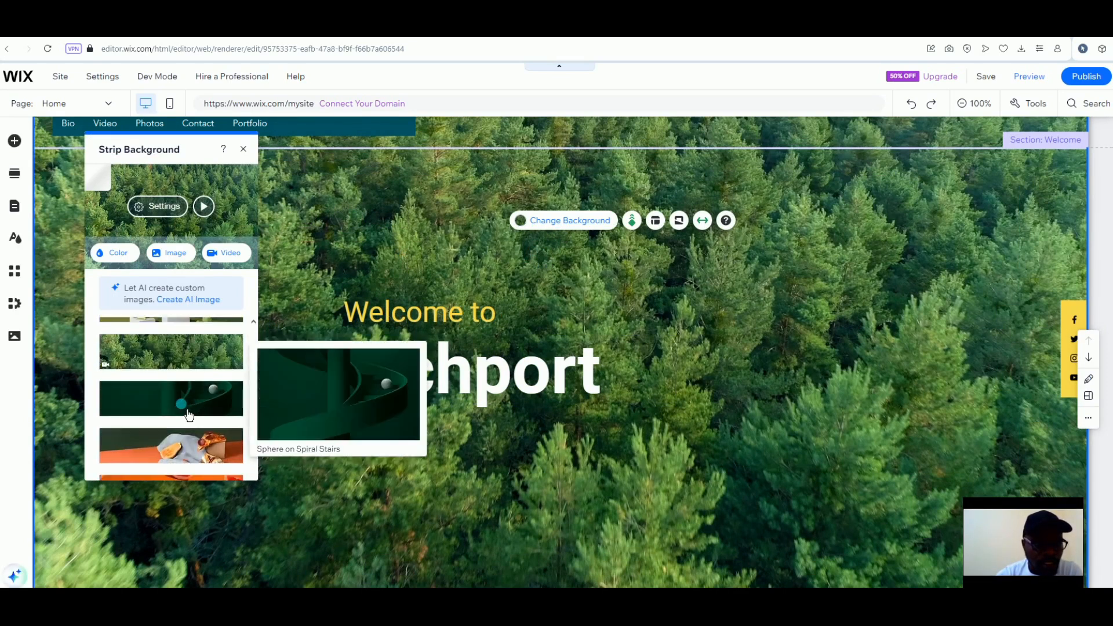
pyautogui.click(189, 412)
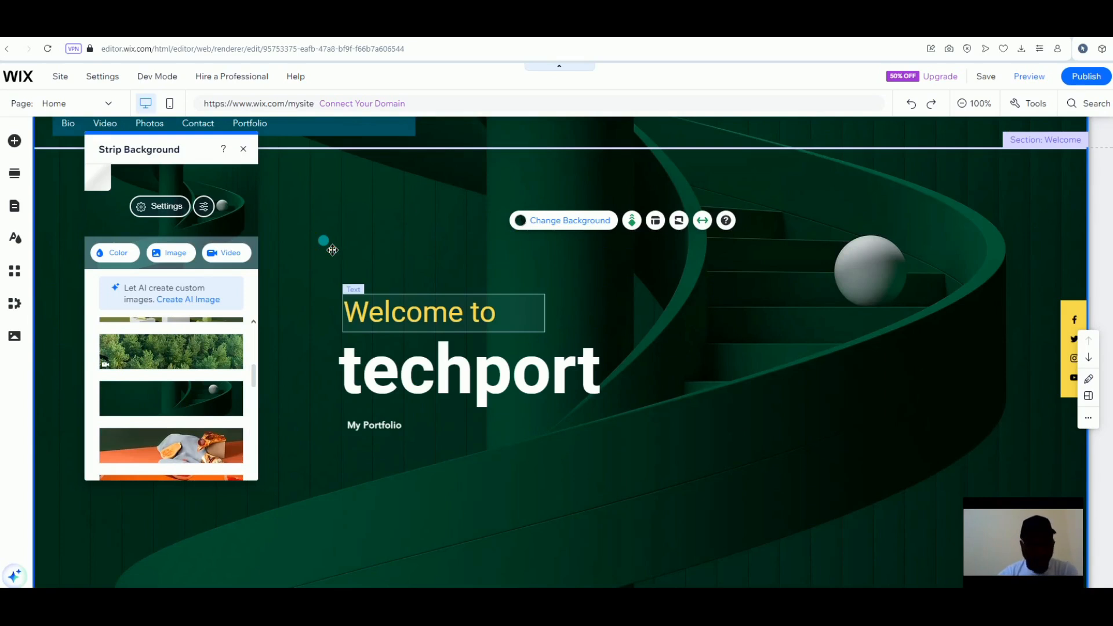
pyautogui.click(247, 155)
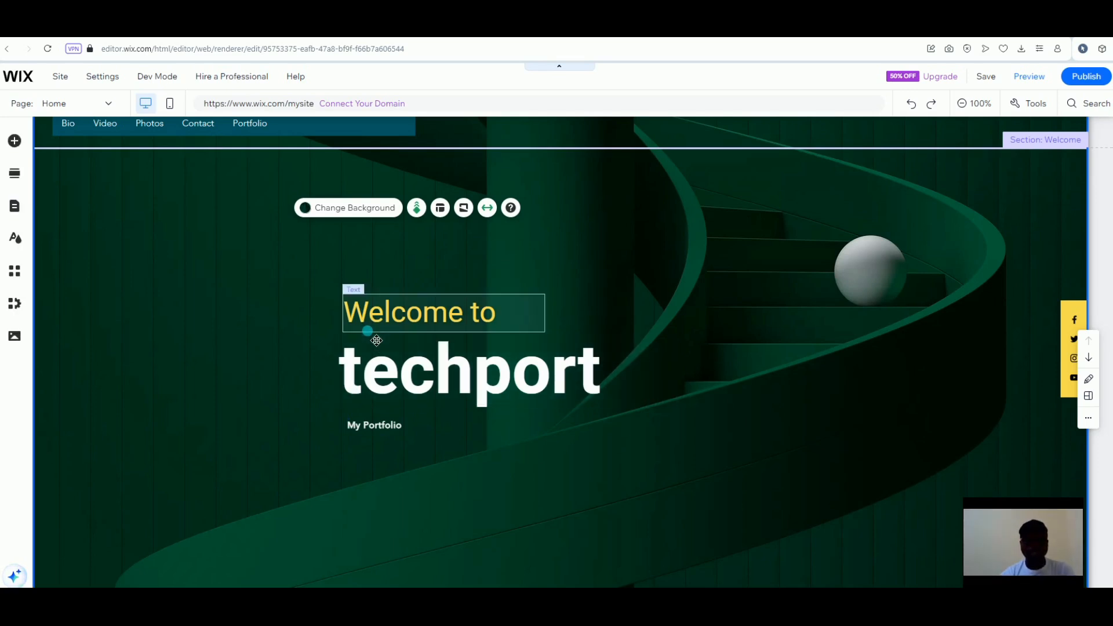
# Change the 'Welcome to' text's font size from 48 to 60 px
pyautogui.click(374, 326)
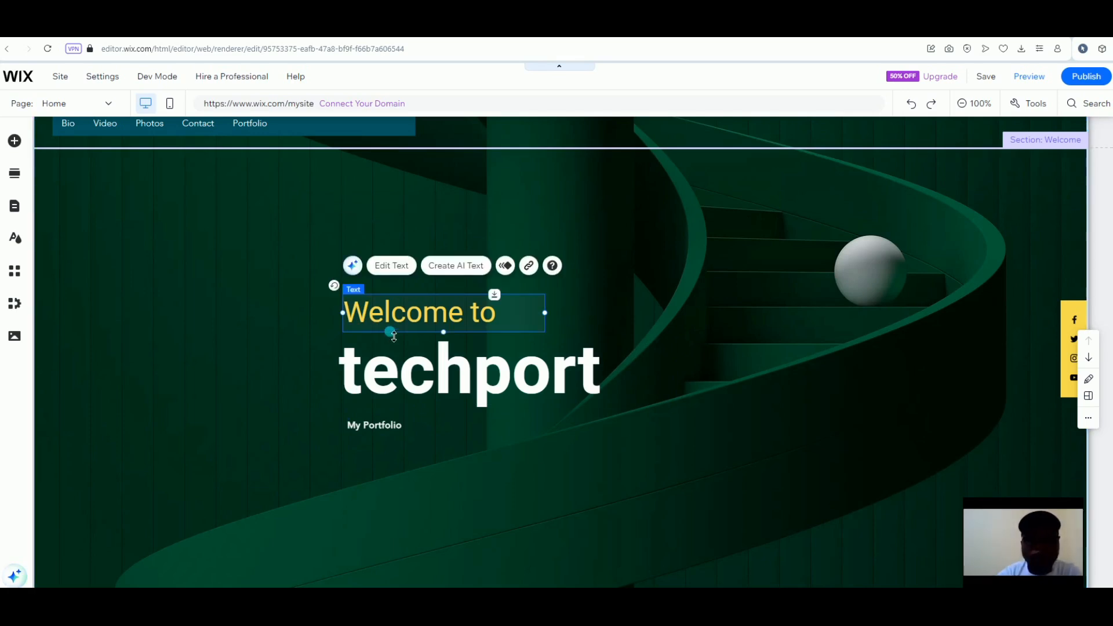
pyautogui.click(406, 276)
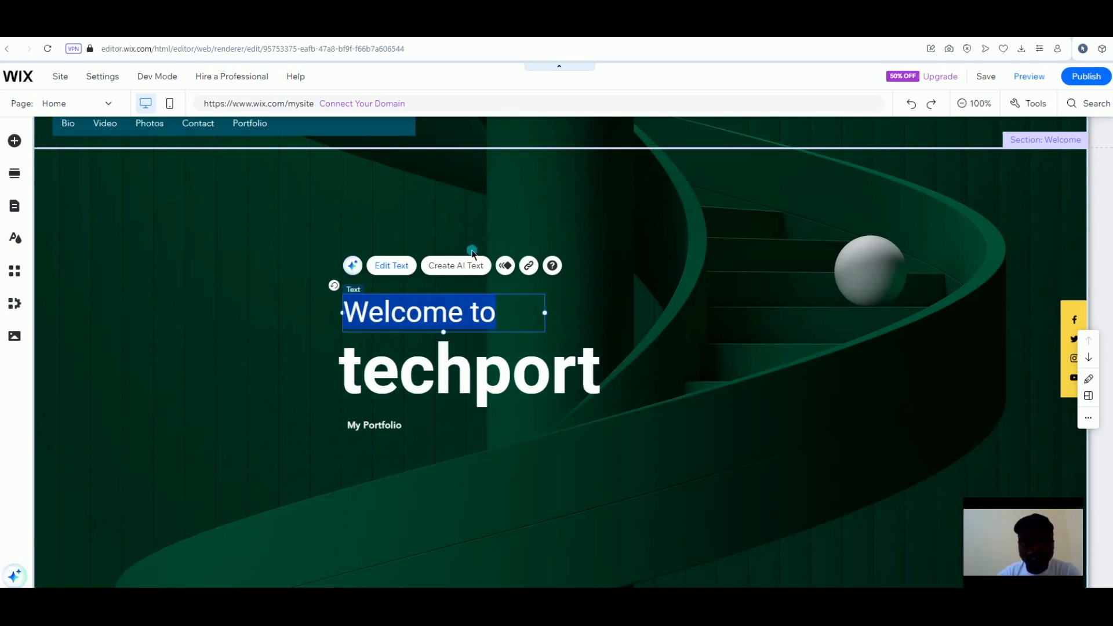
pyautogui.click(380, 264)
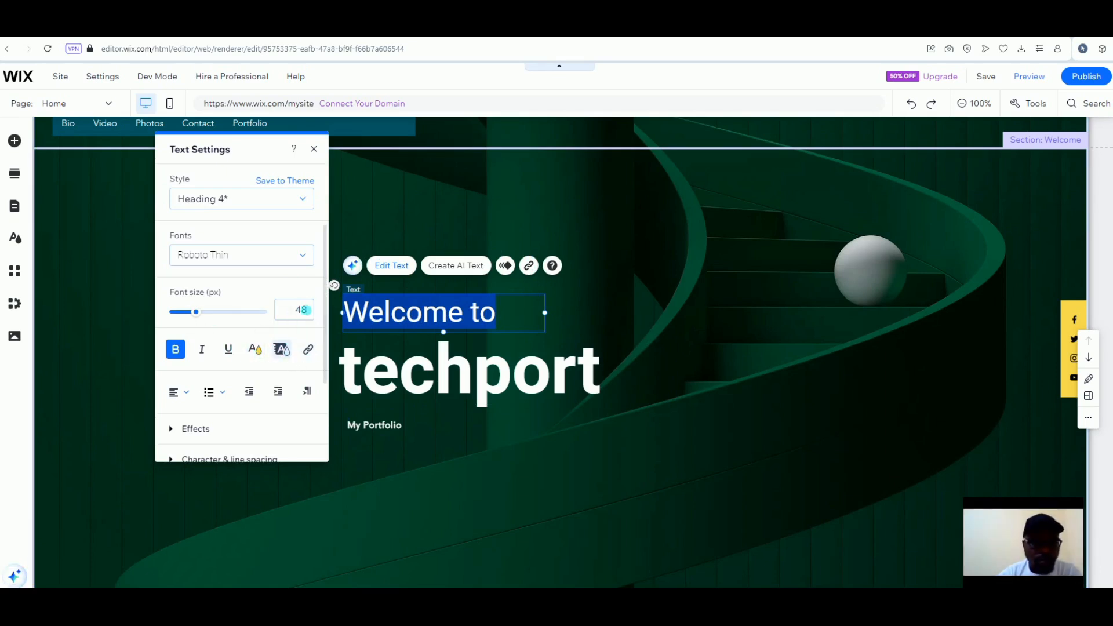
pyautogui.click(301, 310)
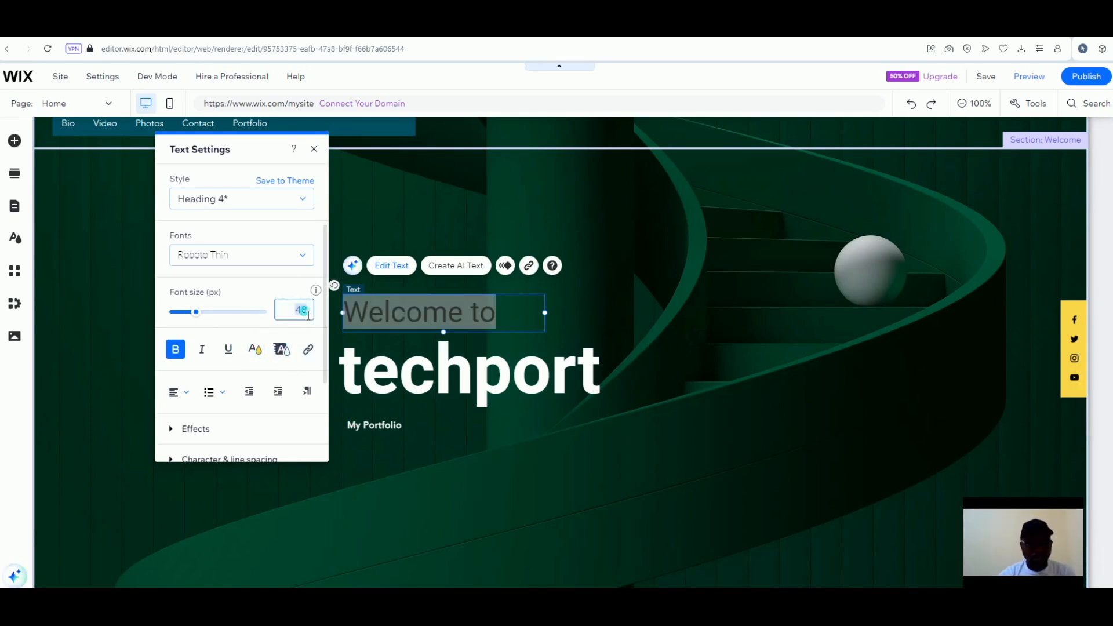
pyautogui.write('60')
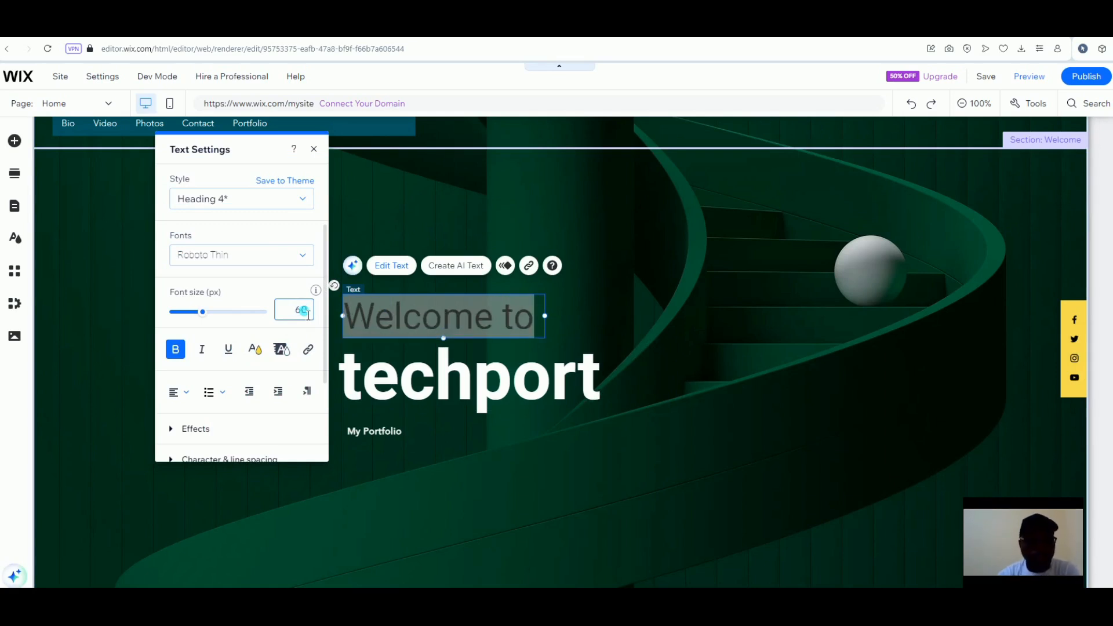
pyautogui.press('Return')
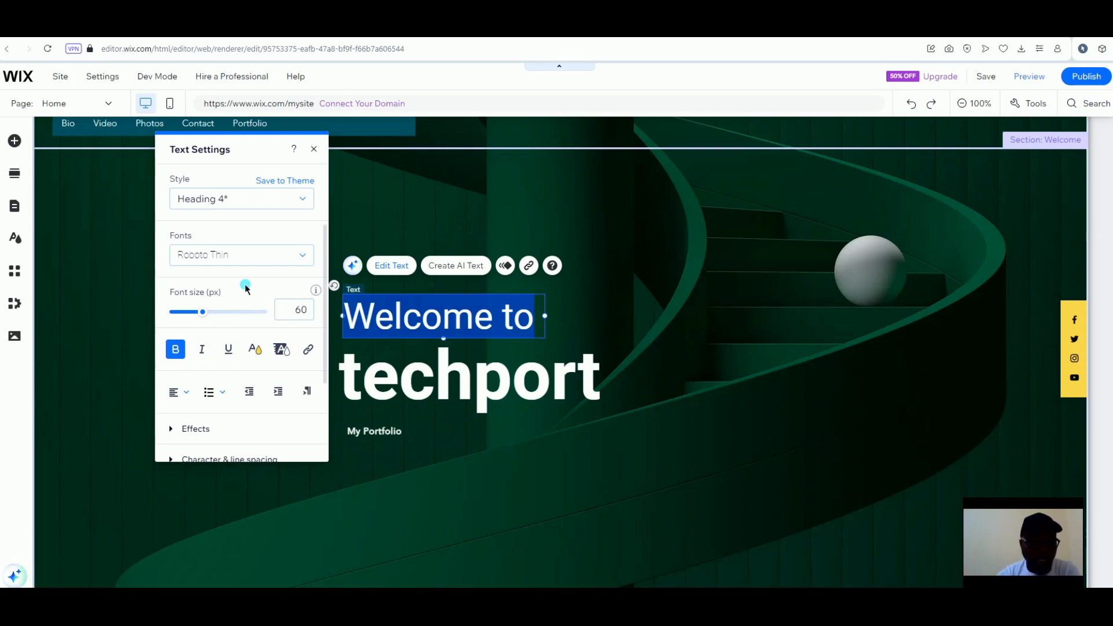
pyautogui.scroll(-3, 255, 413)
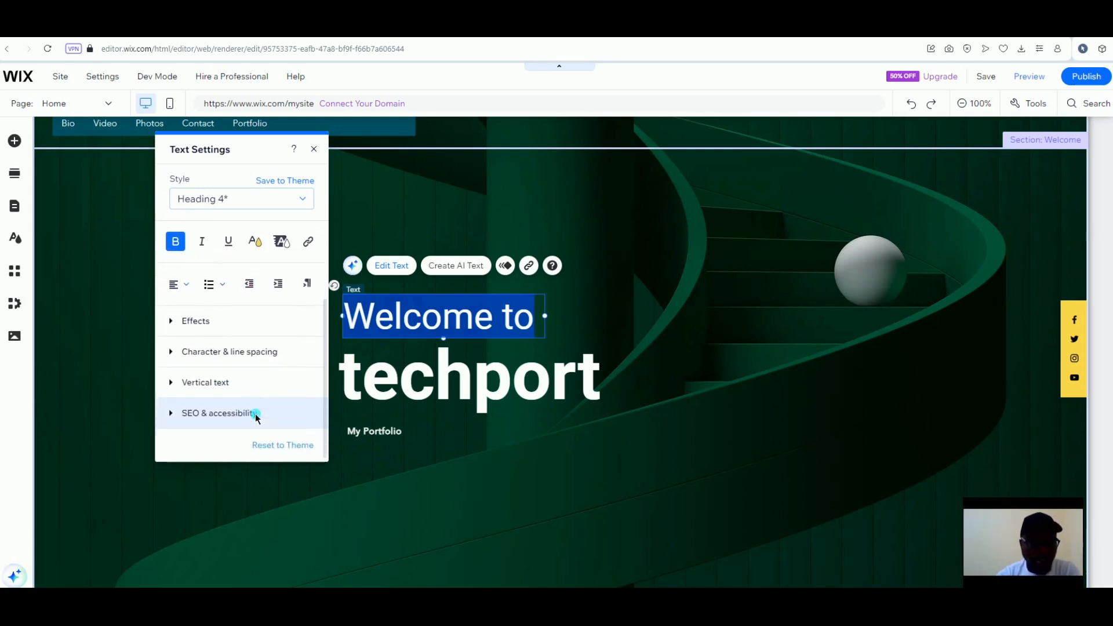
pyautogui.click(431, 378)
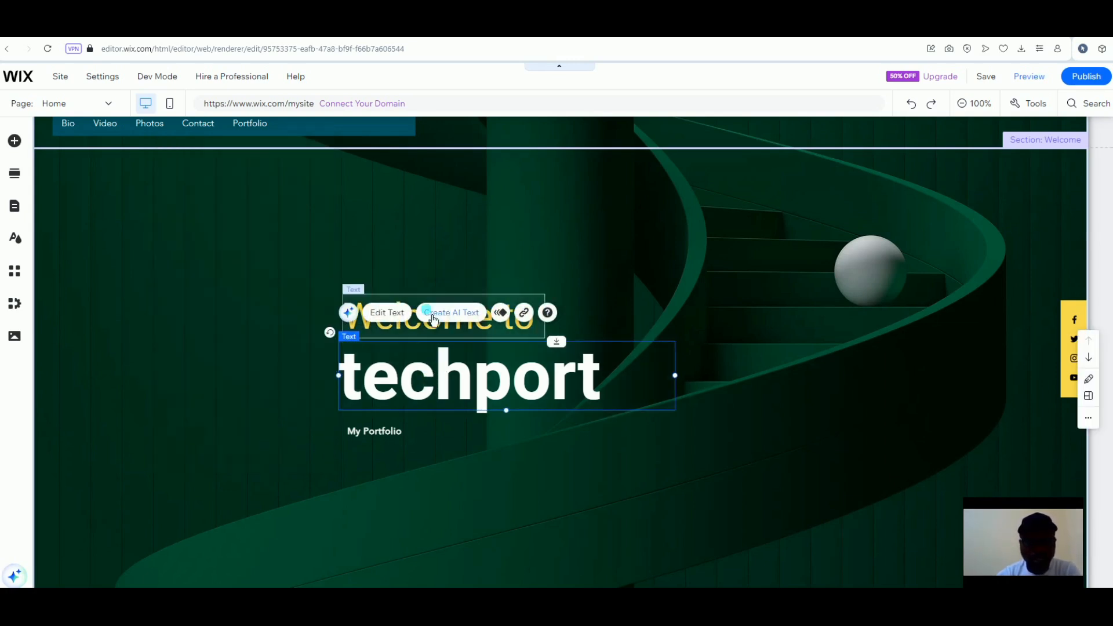
# Set the techport title to a 125 px font size and make it bold
pyautogui.click(396, 319)
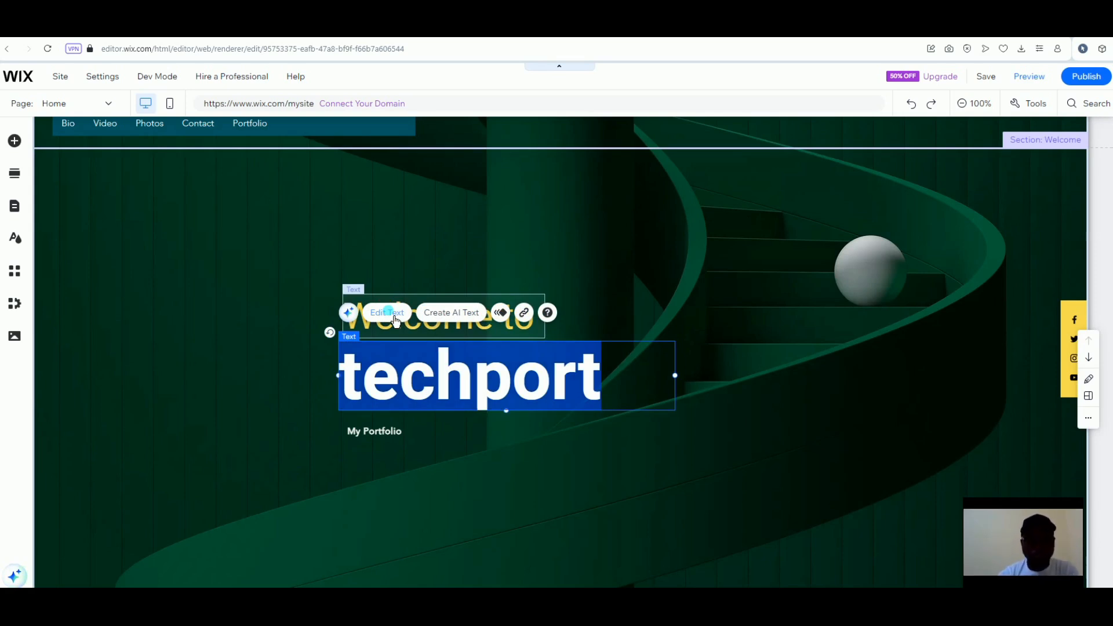
pyautogui.click(833, 320)
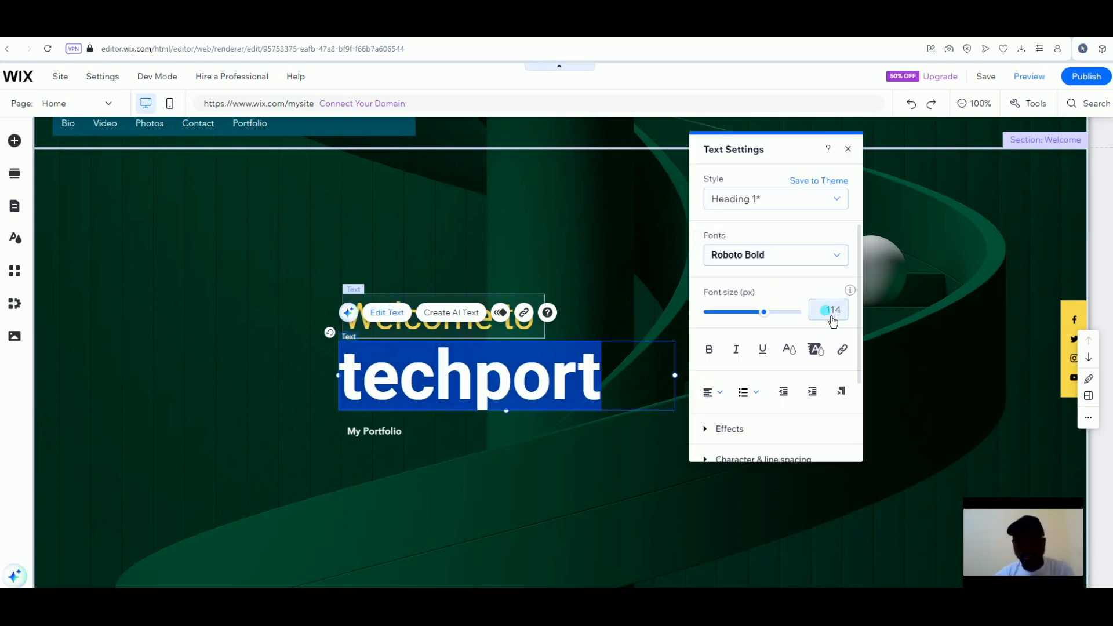
pyautogui.click(844, 319)
pyautogui.write('125')
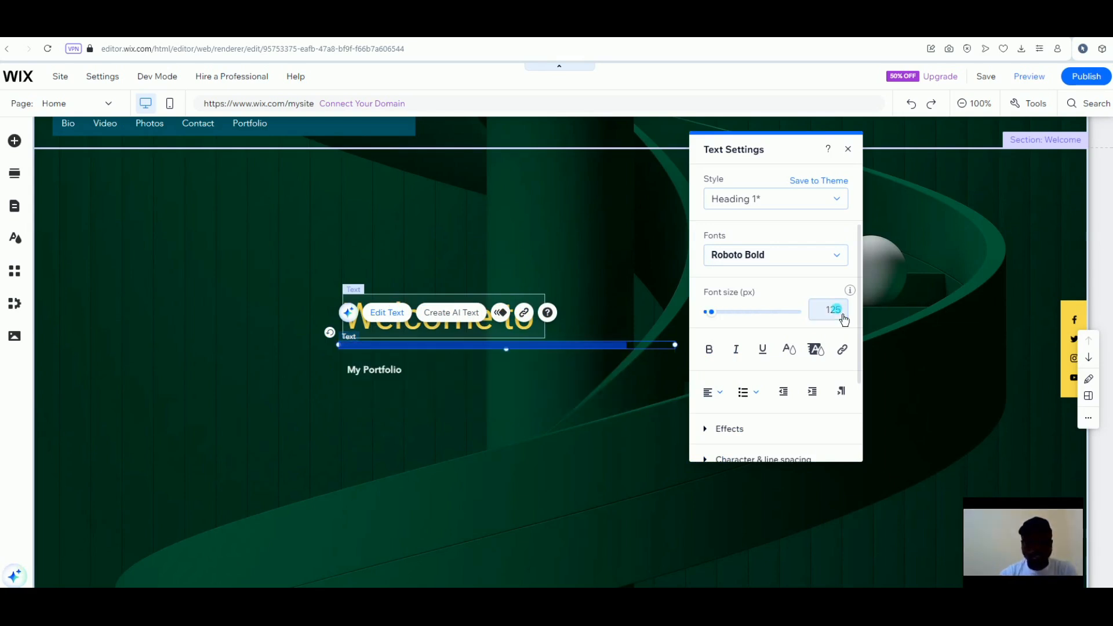
pyautogui.press('Return')
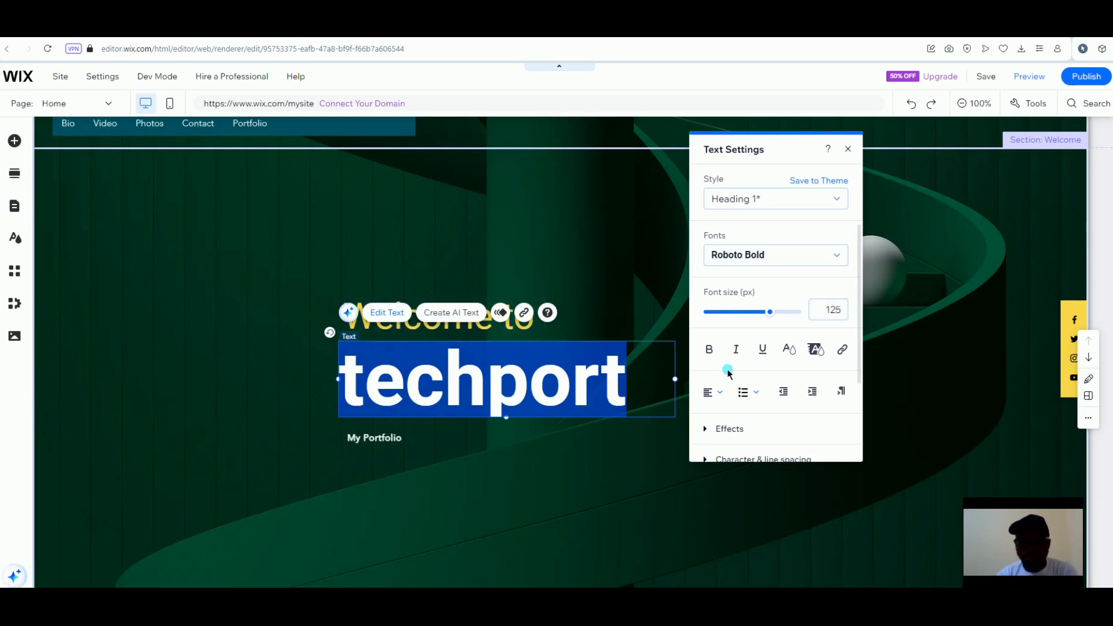
pyautogui.scroll(-2, 729, 373)
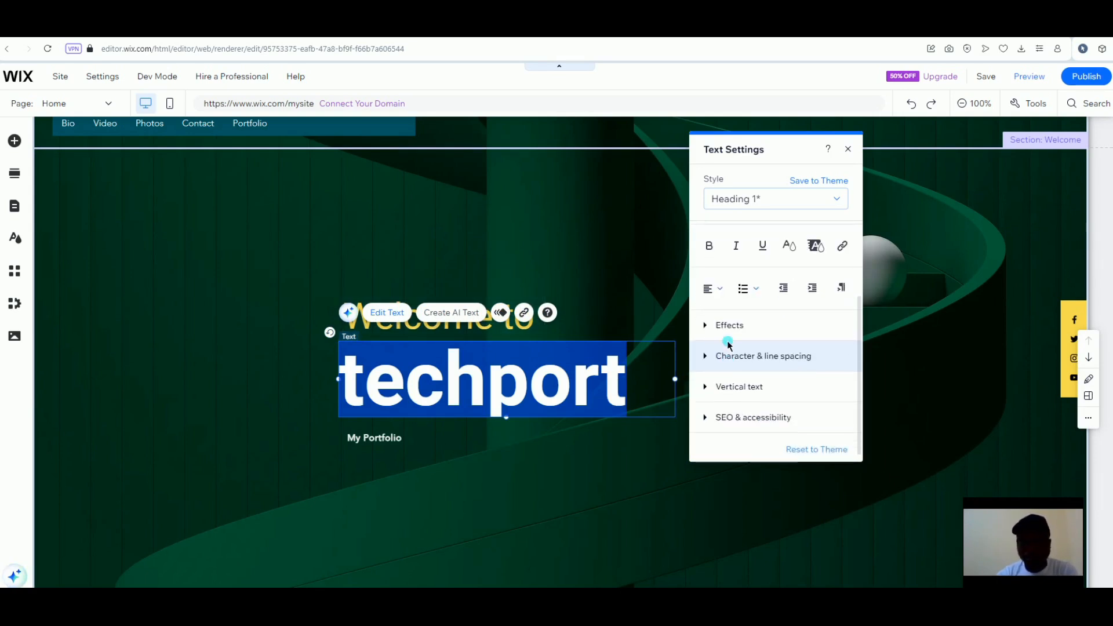
pyautogui.click(716, 251)
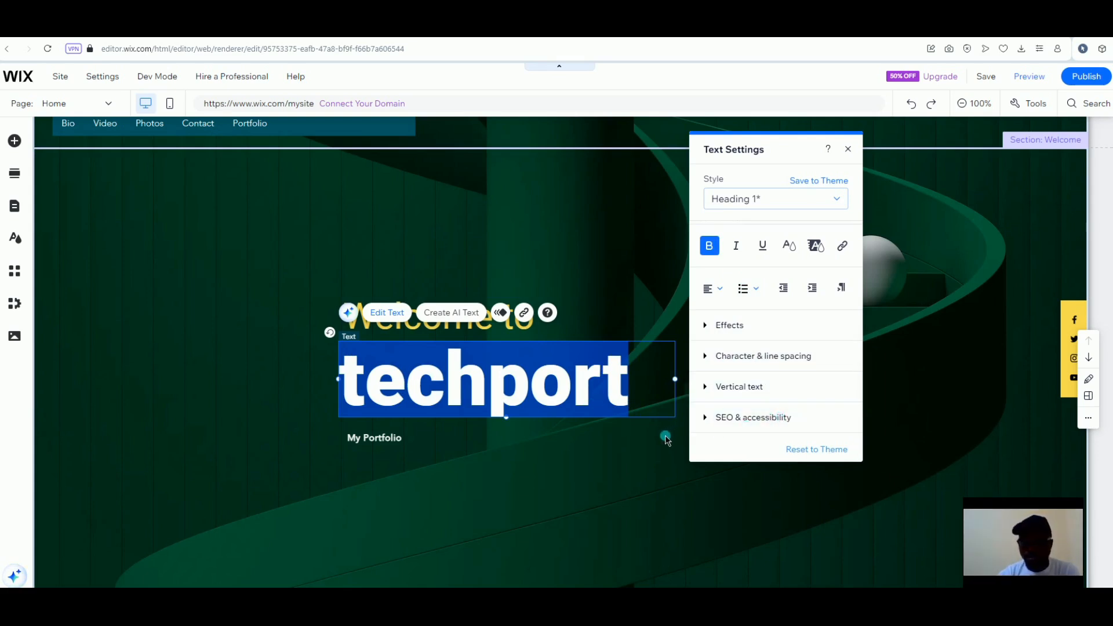
# Narrow the techport text box to fit snugly around the title
pyautogui.click(677, 379)
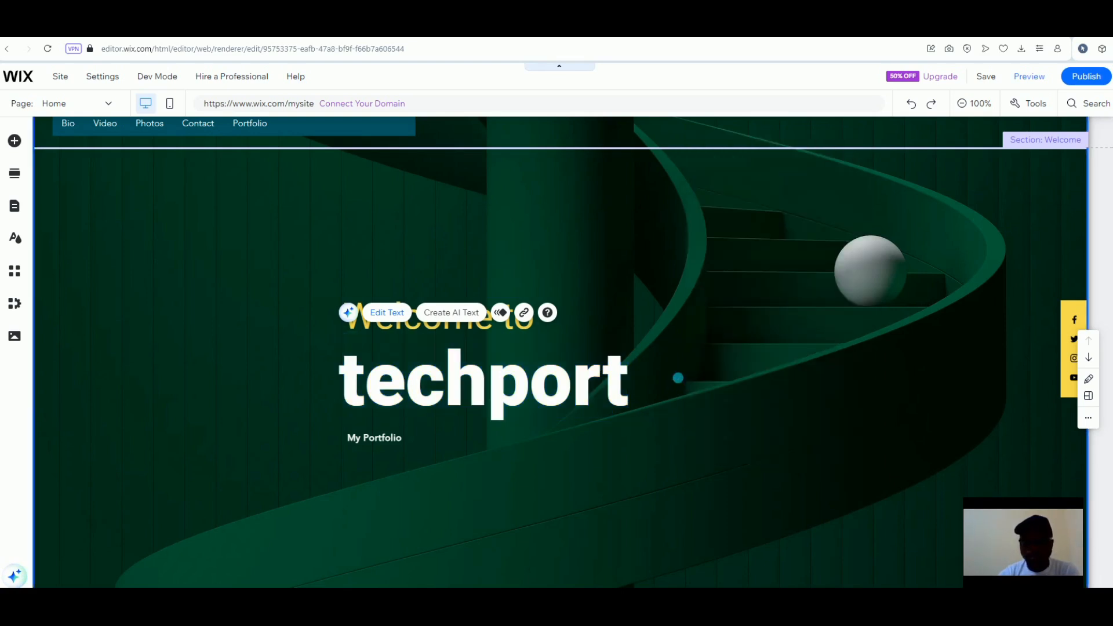
pyautogui.click(614, 391)
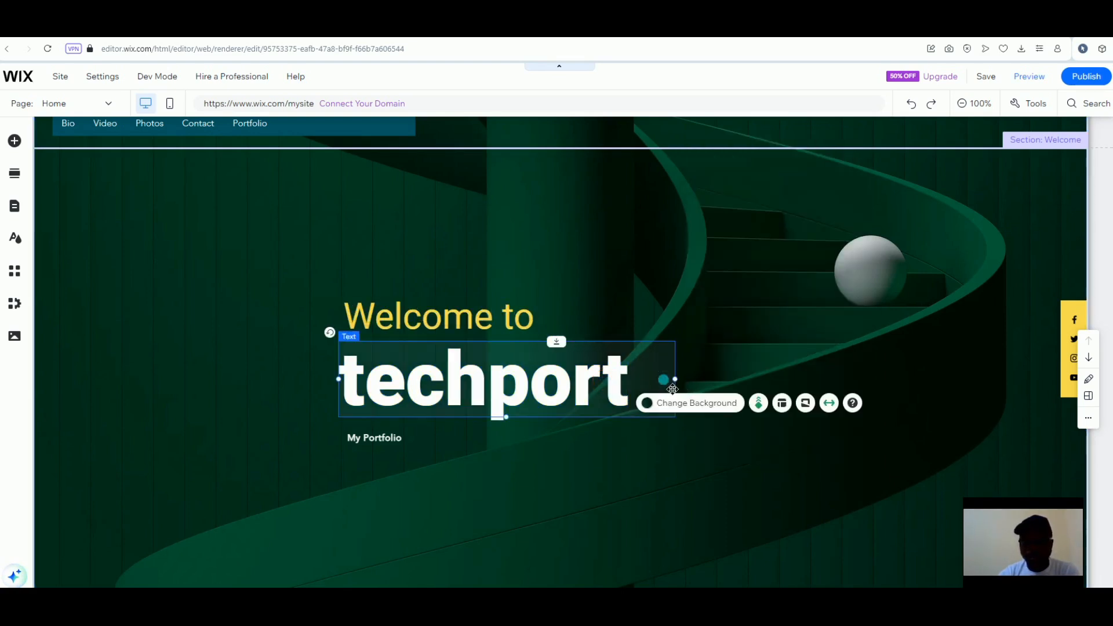
pyautogui.moveTo(675, 378); pyautogui.dragTo(654, 386)
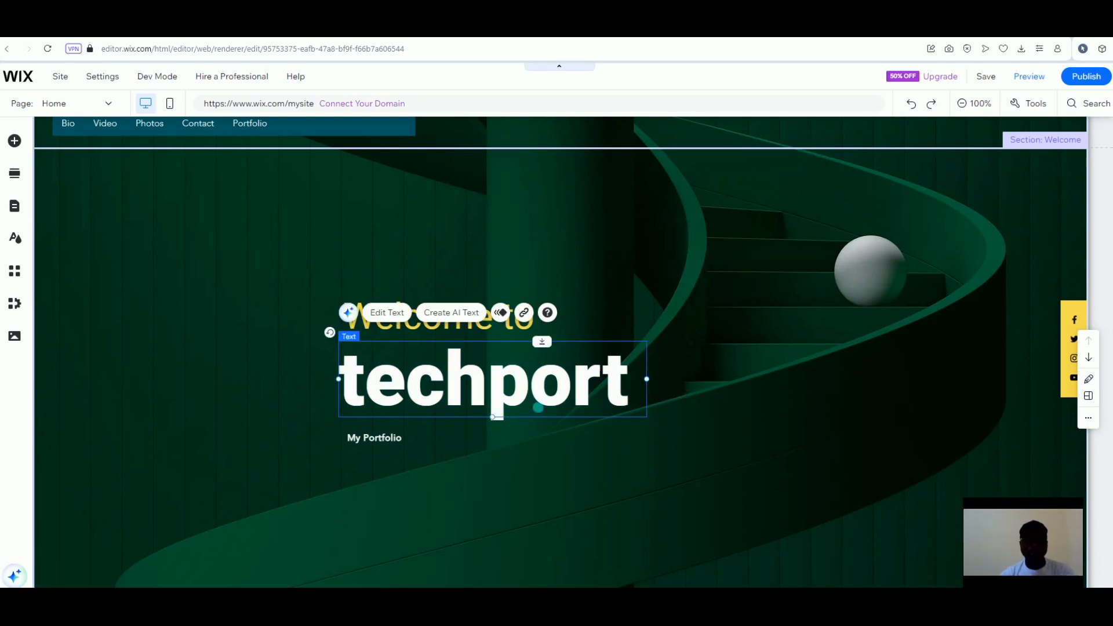
# Increase the My Portfolio text's font size from 15 to 25 px
pyautogui.click(384, 439)
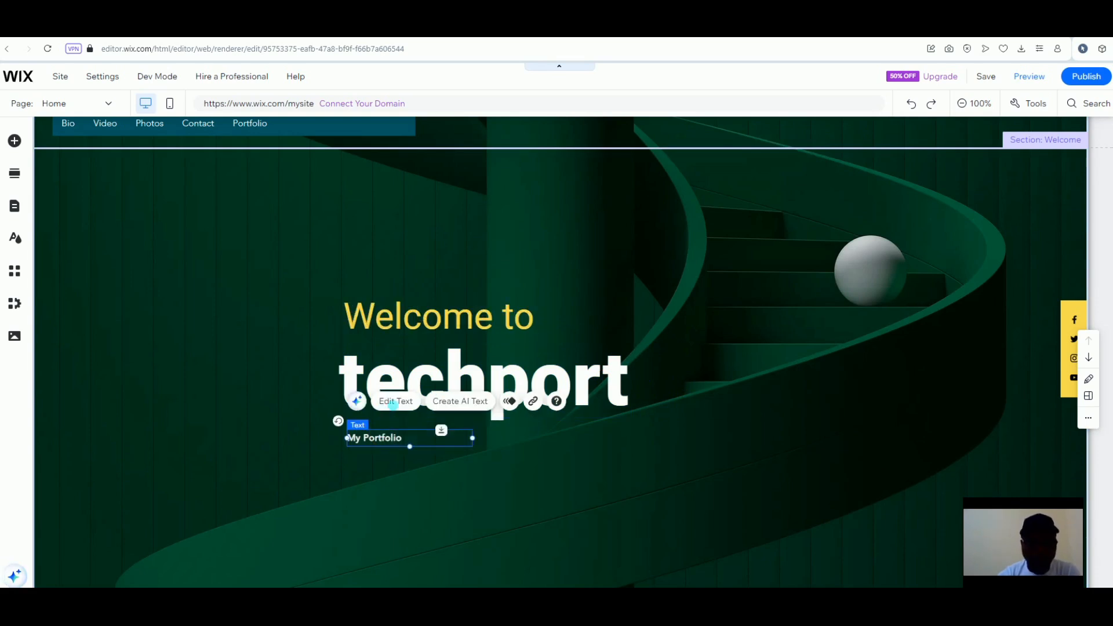
pyautogui.click(402, 409)
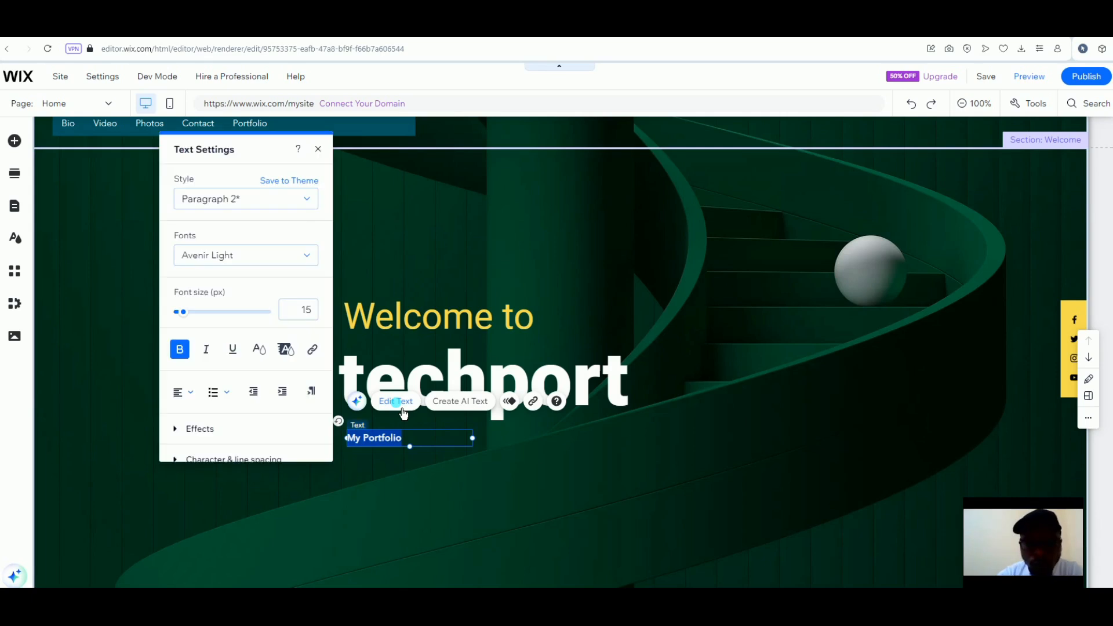
pyautogui.click(313, 311)
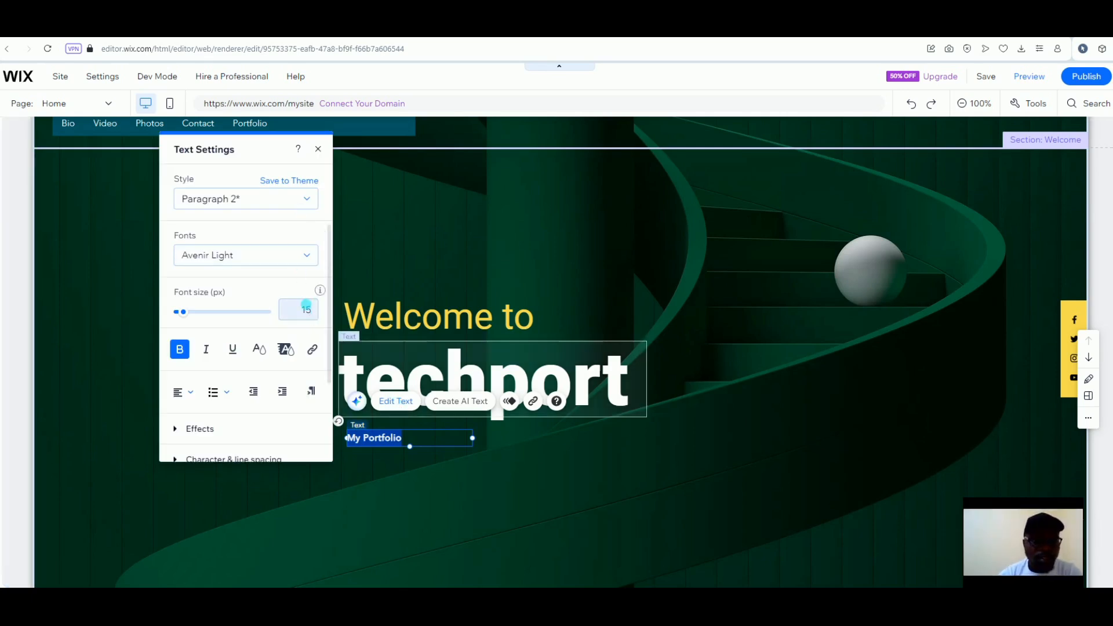
pyautogui.write('25')
pyautogui.press('Return')
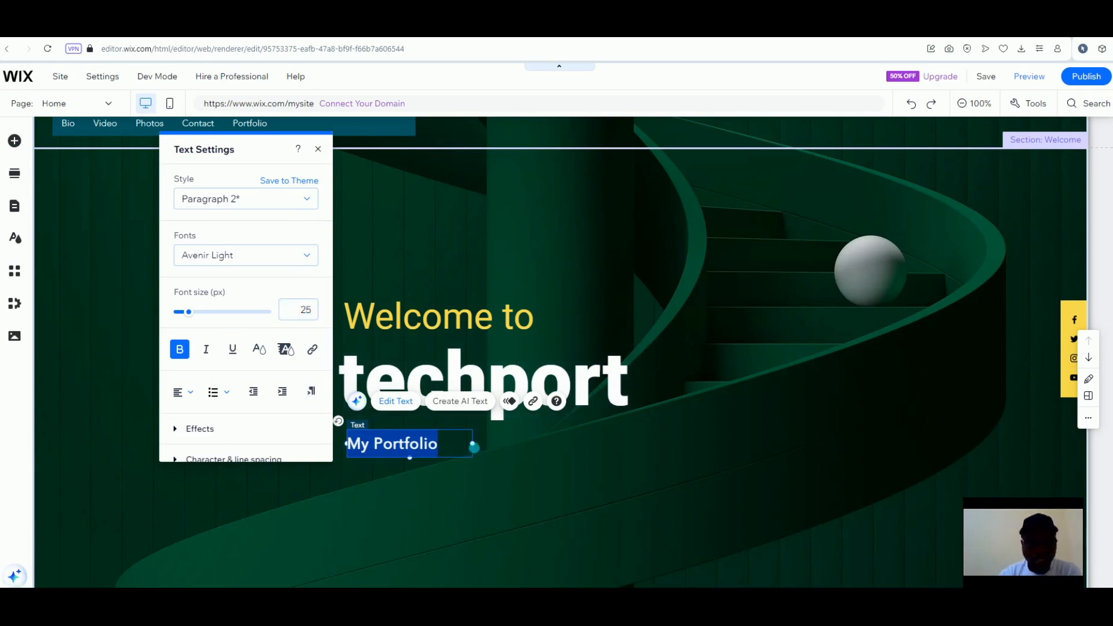
# Resize the My Portfolio box to 203 by 45 and center-align its text
pyautogui.click(473, 454)
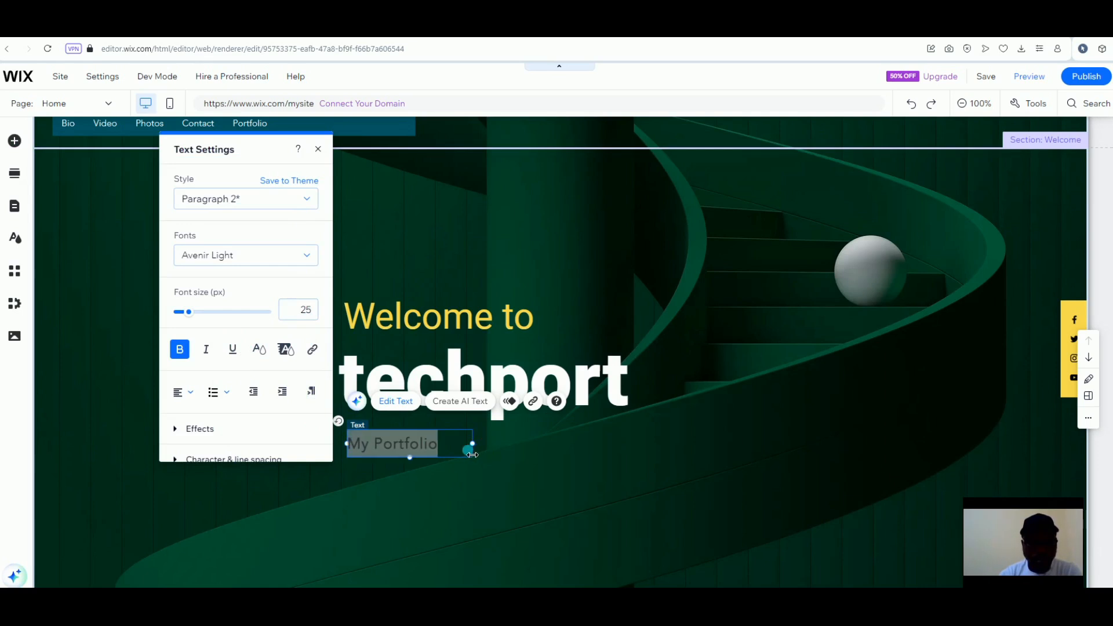
pyautogui.moveTo(473, 455); pyautogui.dragTo(472, 455)
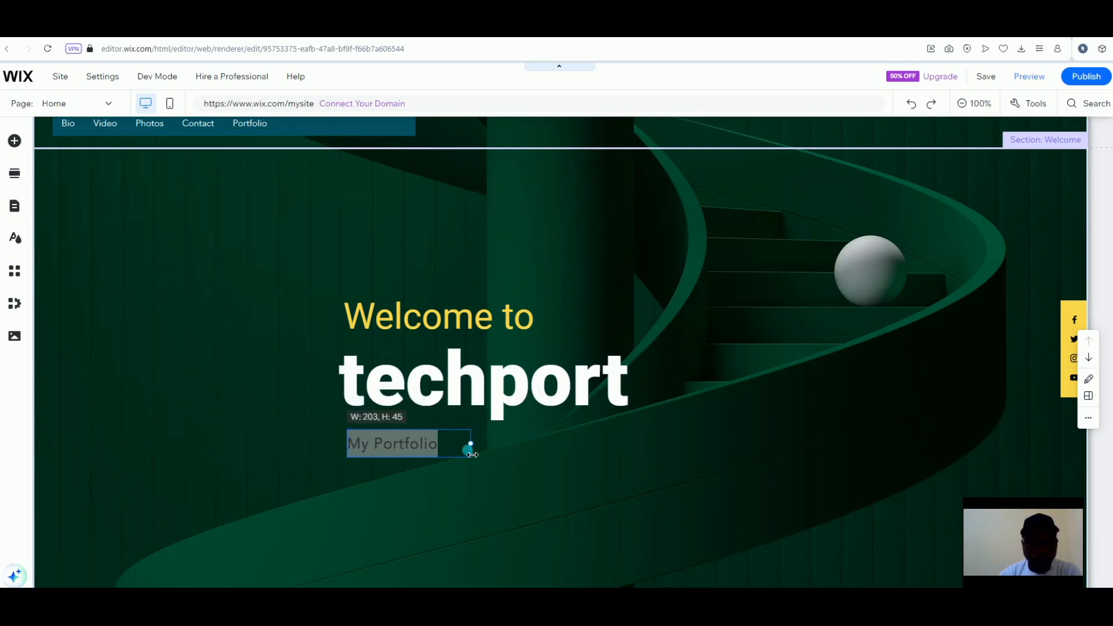
pyautogui.moveTo(462, 445); pyautogui.dragTo(463, 445)
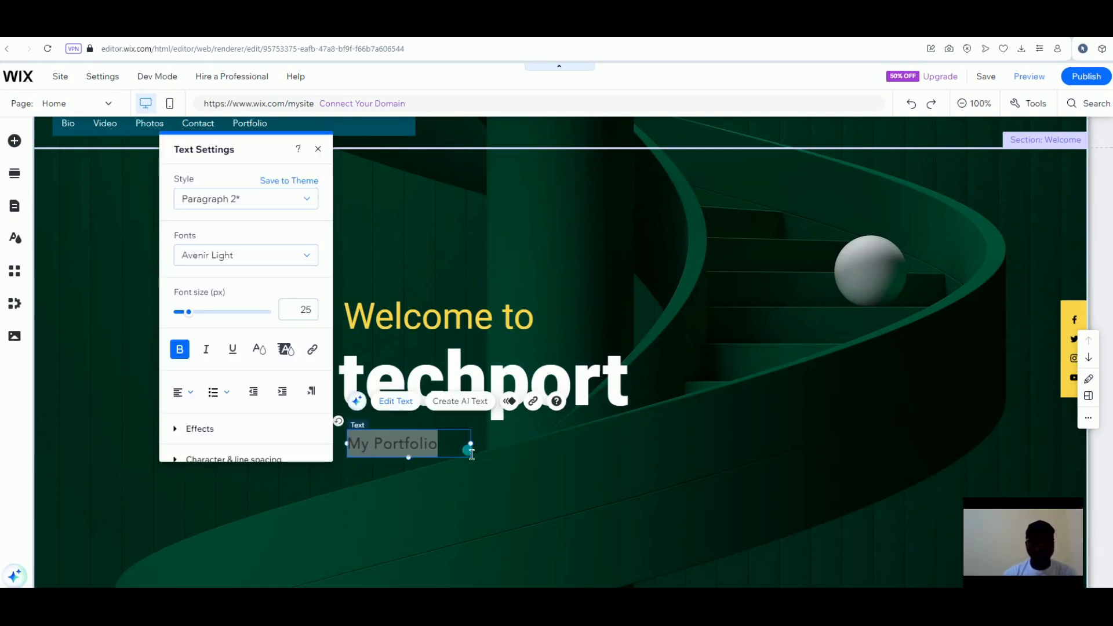
pyautogui.click(188, 399)
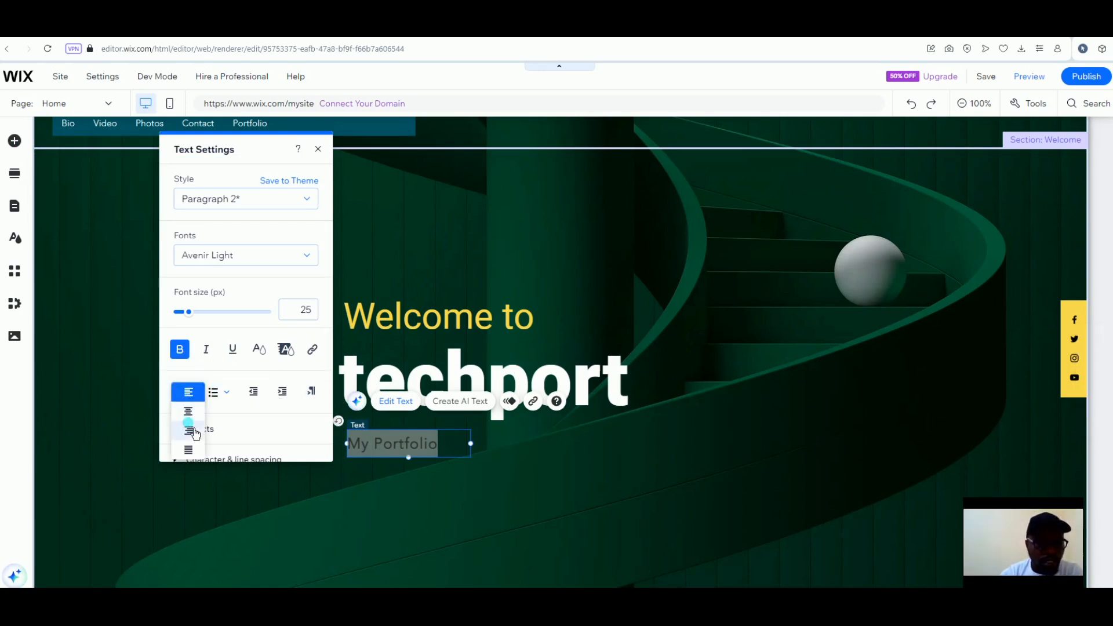
pyautogui.click(189, 412)
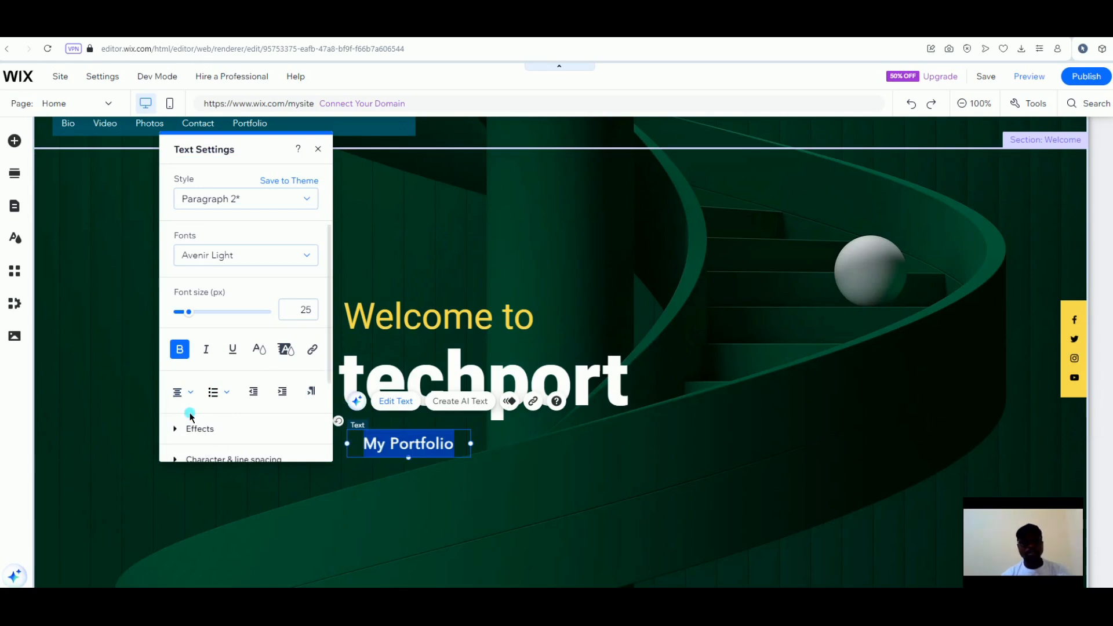
pyautogui.click(444, 460)
pyautogui.click(436, 487)
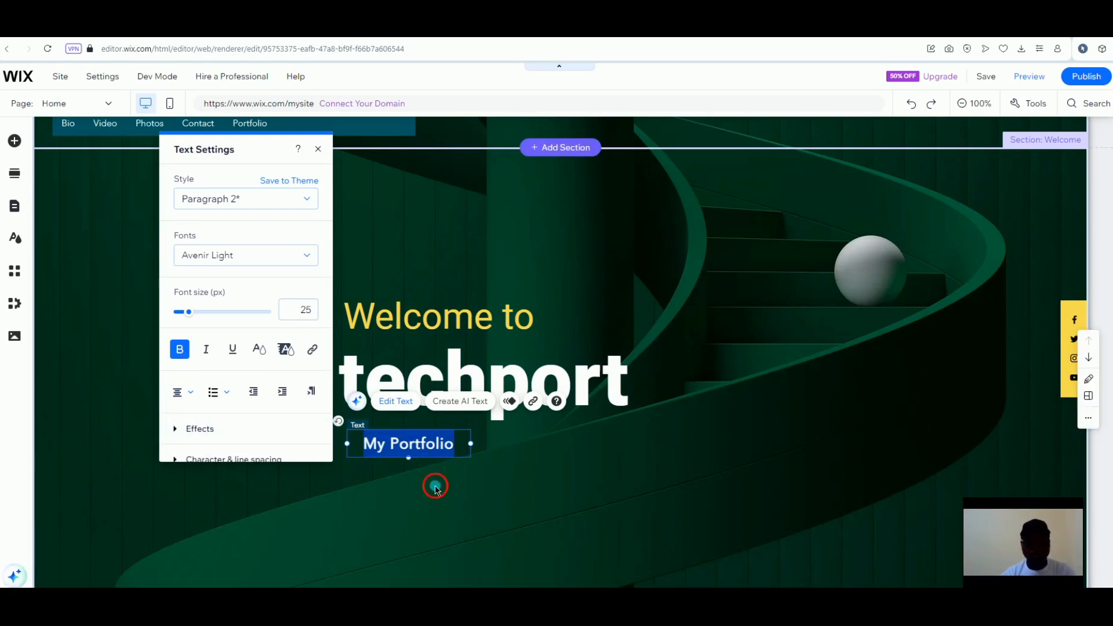
# Move 'Welcome to' up, tuck techport under it, and lift My Portfolio closer below
pyautogui.click(435, 485)
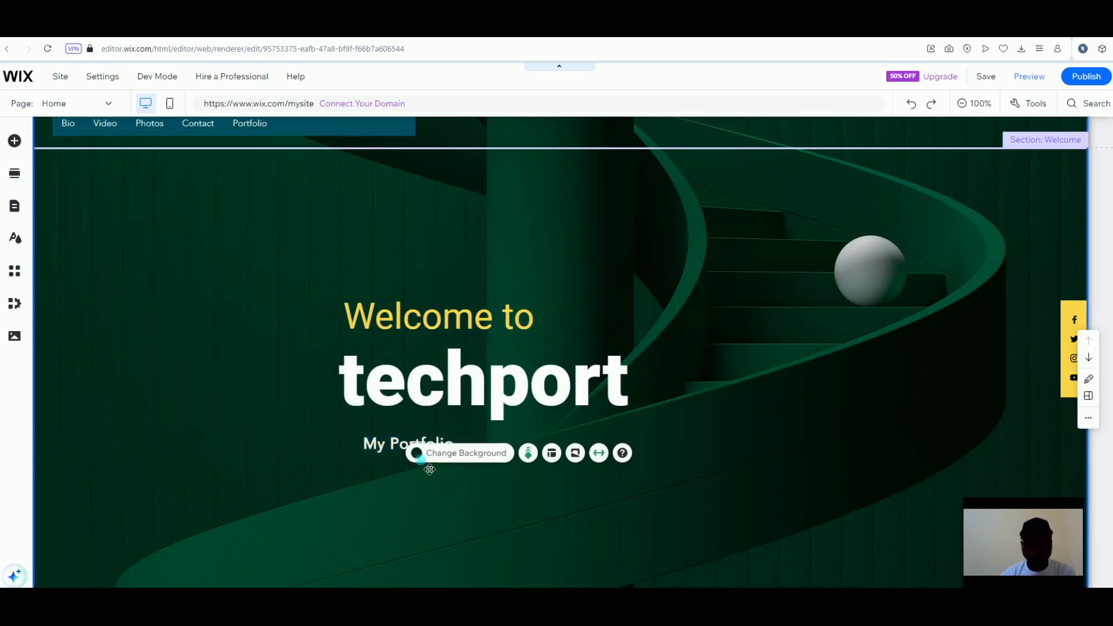
pyautogui.moveTo(396, 455); pyautogui.dragTo(476, 530)
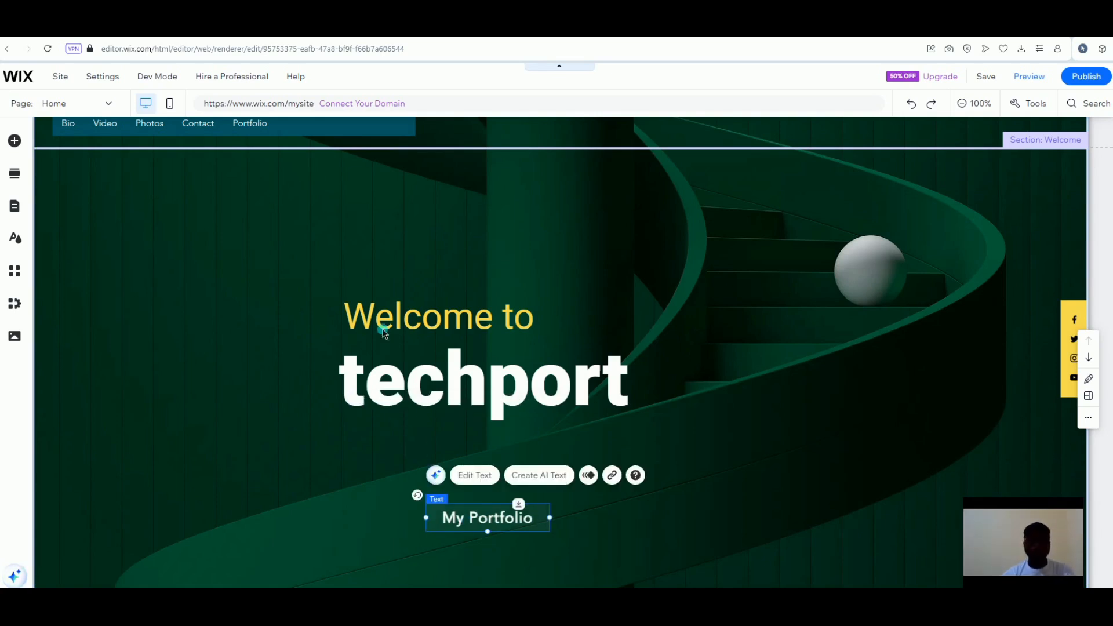
pyautogui.moveTo(383, 331); pyautogui.dragTo(374, 239)
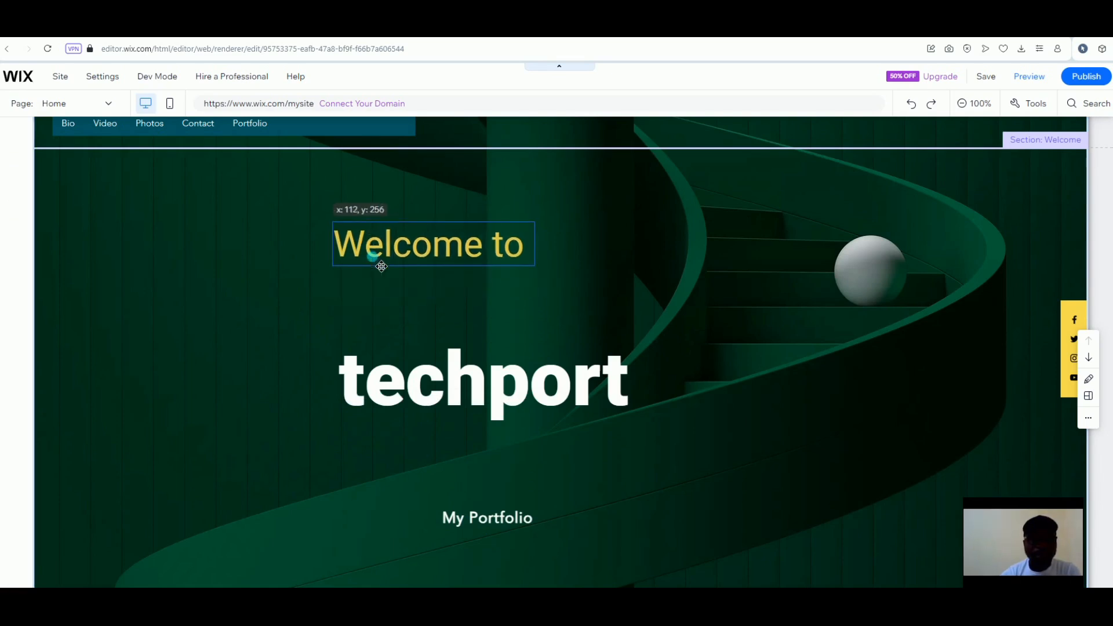
pyautogui.click(392, 386)
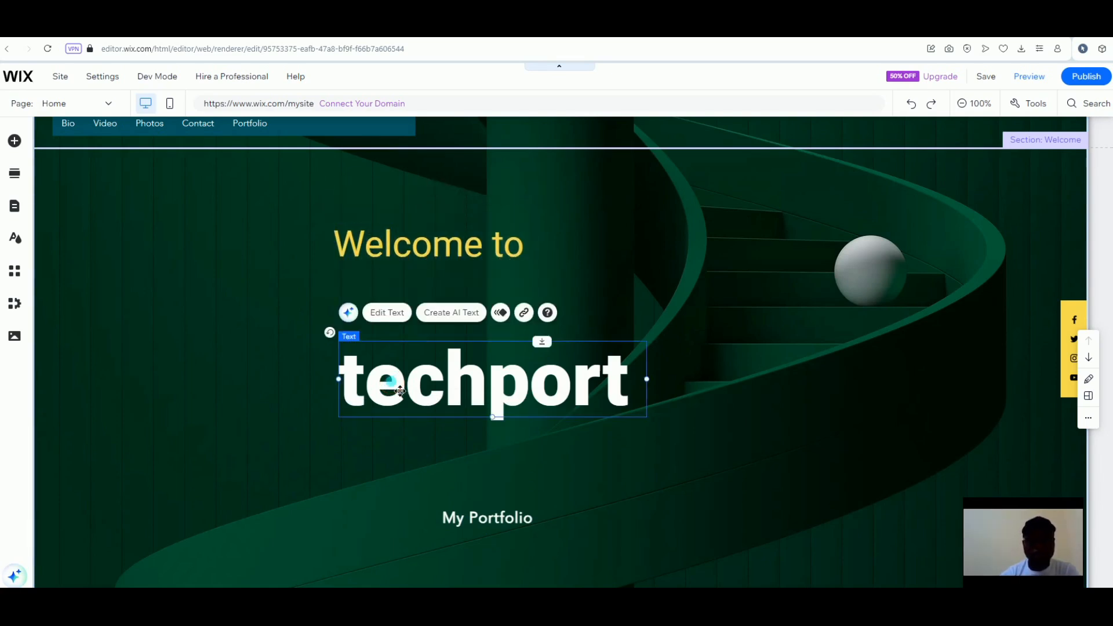
pyautogui.moveTo(390, 336); pyautogui.dragTo(391, 314)
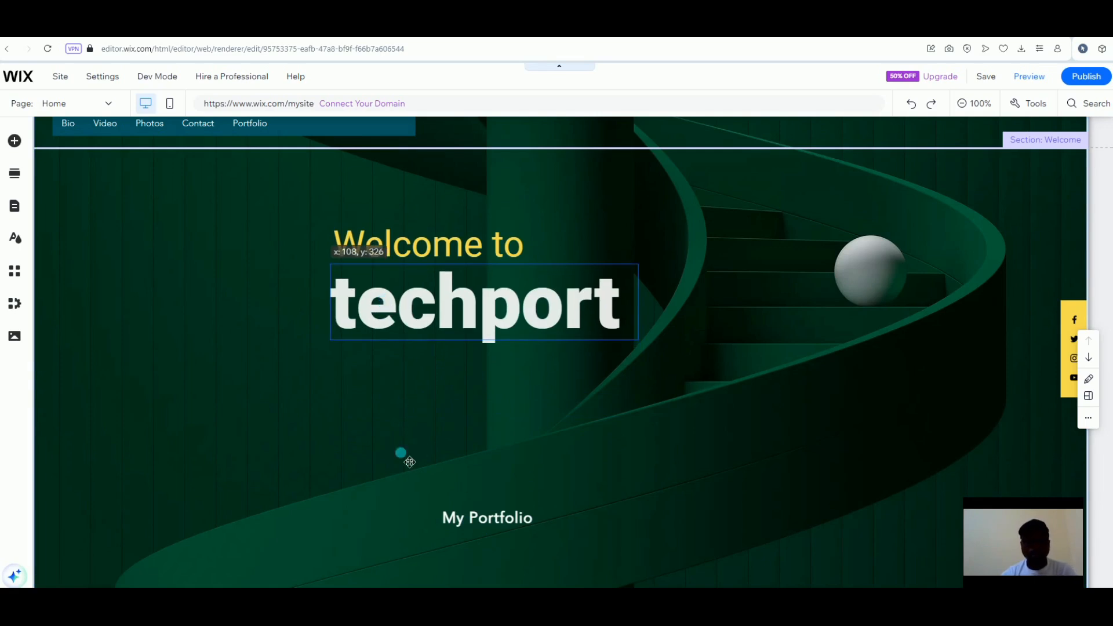
pyautogui.click(476, 522)
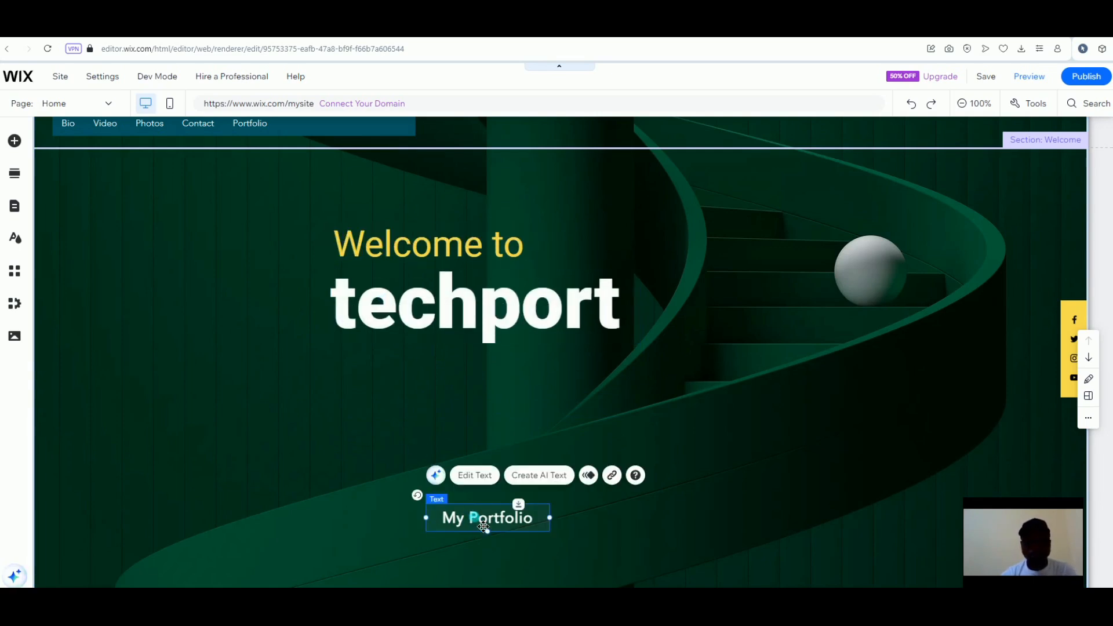
pyautogui.moveTo(473, 510); pyautogui.dragTo(469, 490)
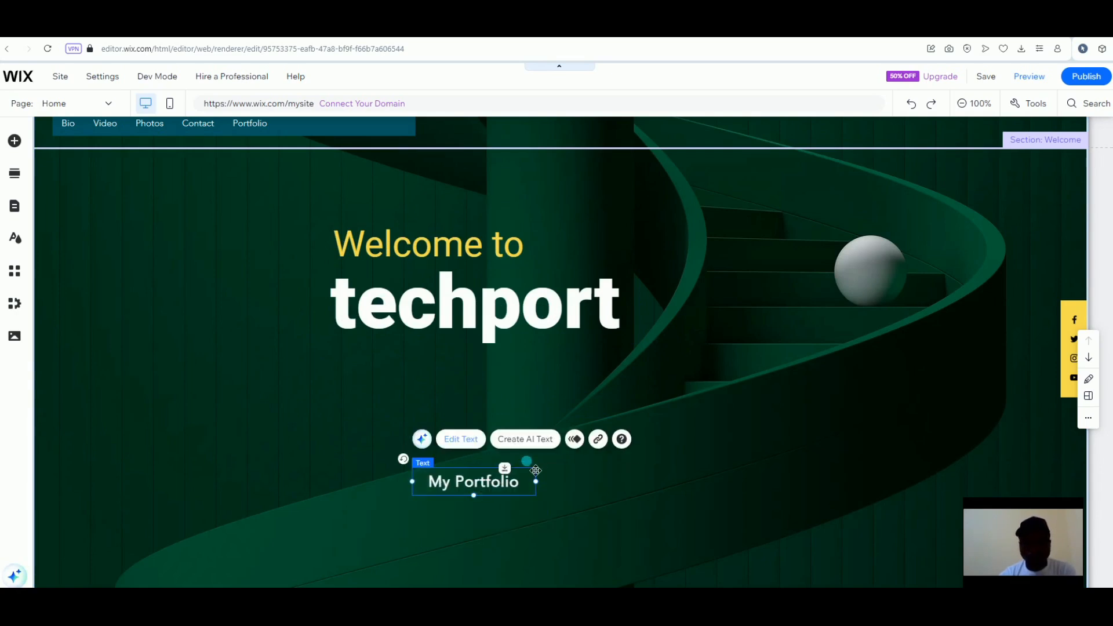
pyautogui.click(472, 453)
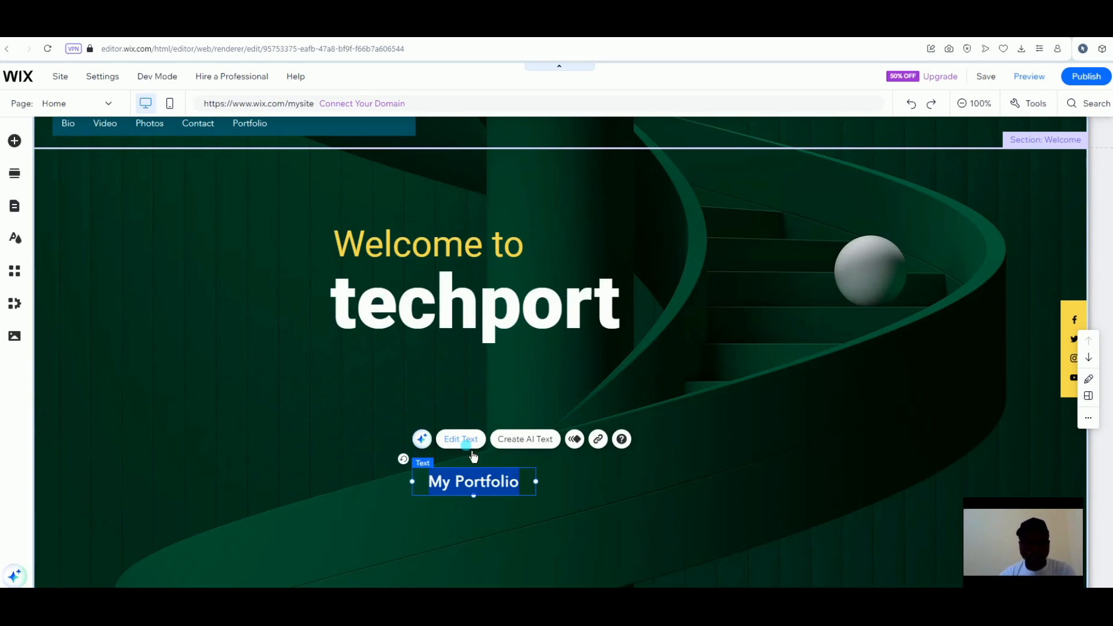
# Set My Portfolio to 40 px and widen its box to keep it on one line
pyautogui.click(371, 343)
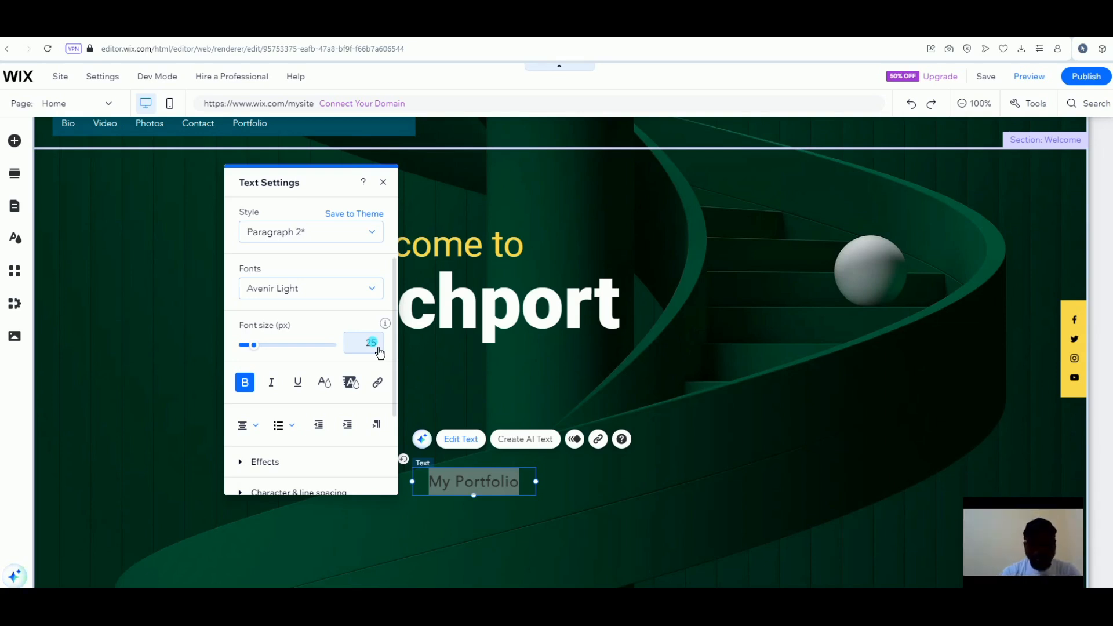
pyautogui.click(377, 346)
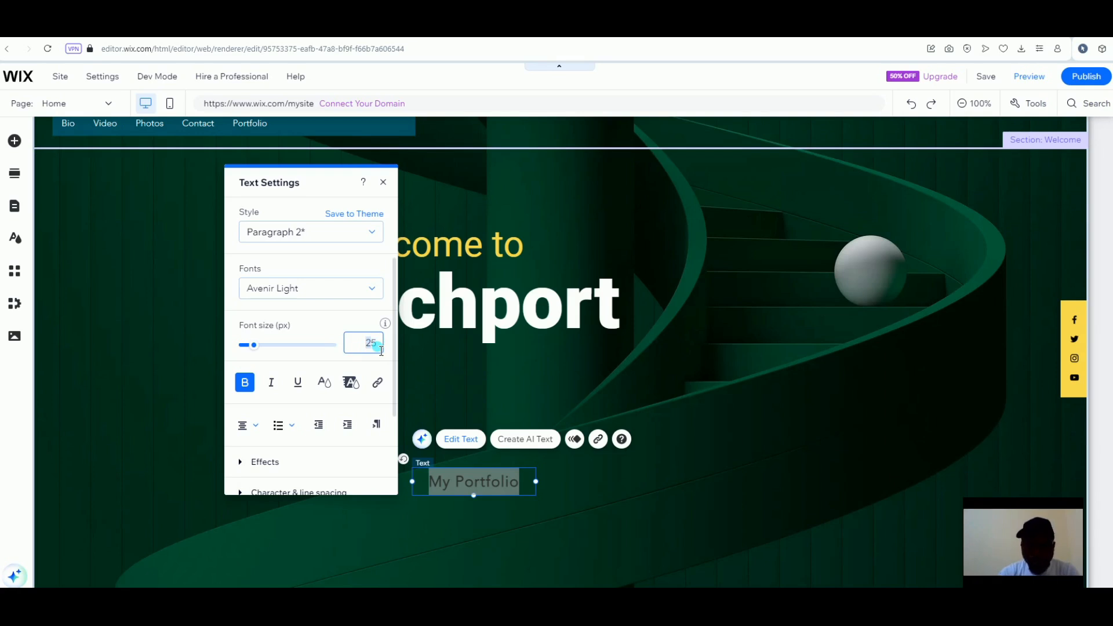
pyautogui.write('40')
pyautogui.press('Return')
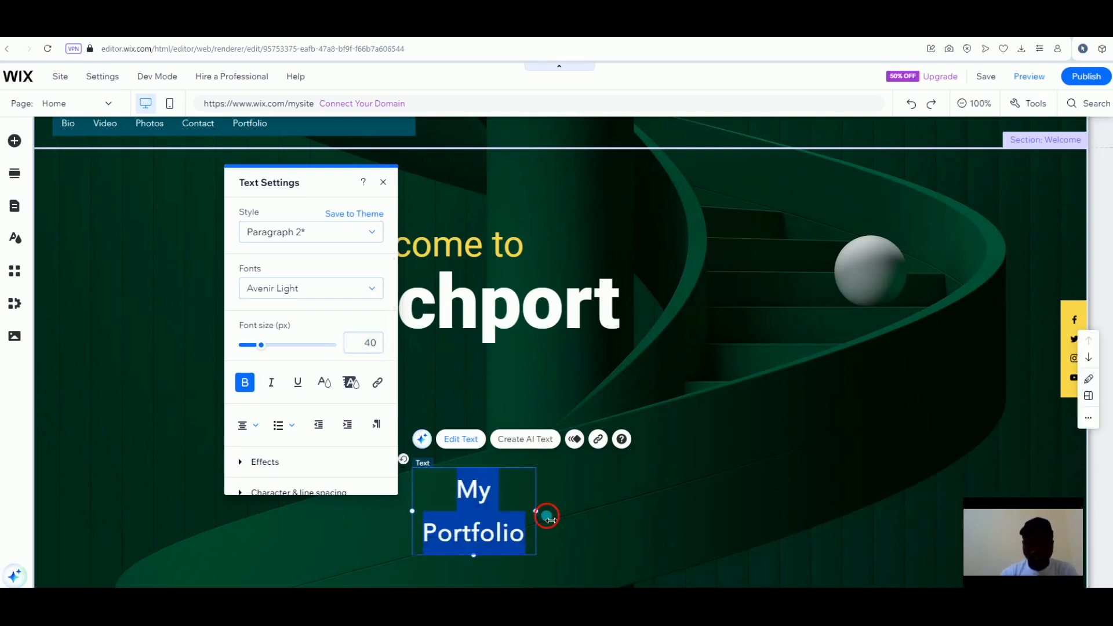
pyautogui.click(619, 508)
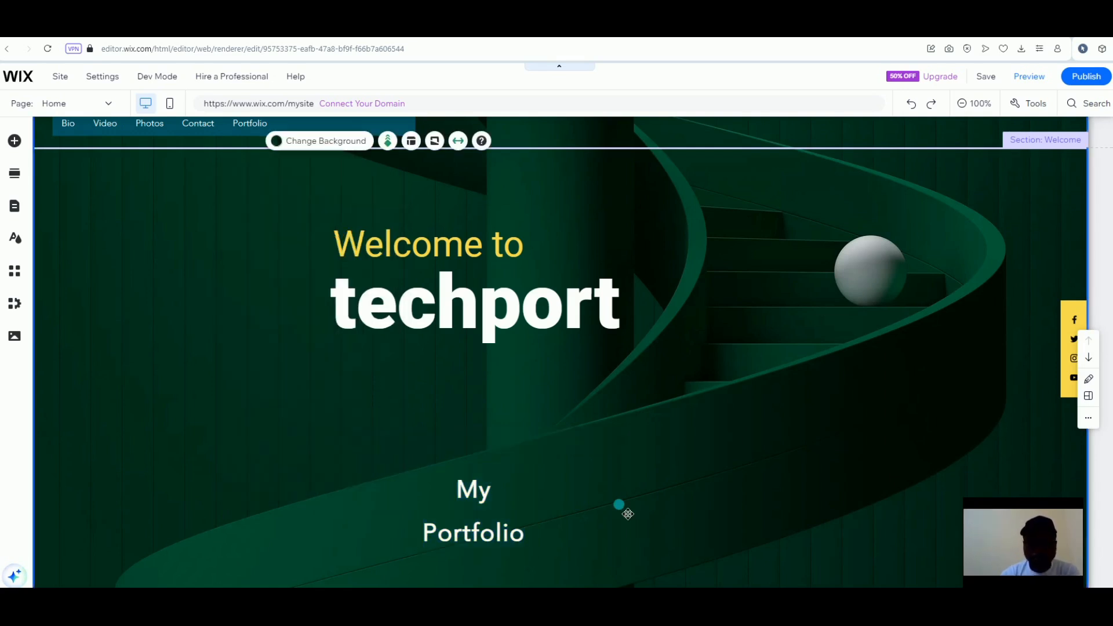
pyautogui.click(510, 516)
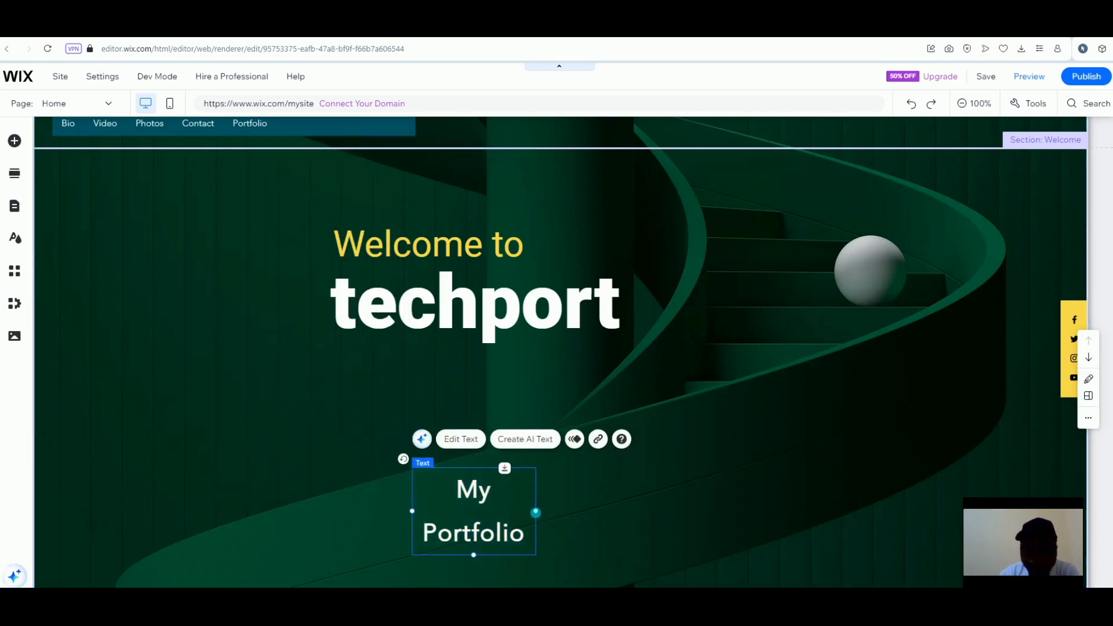
pyautogui.moveTo(539, 514); pyautogui.dragTo(624, 513)
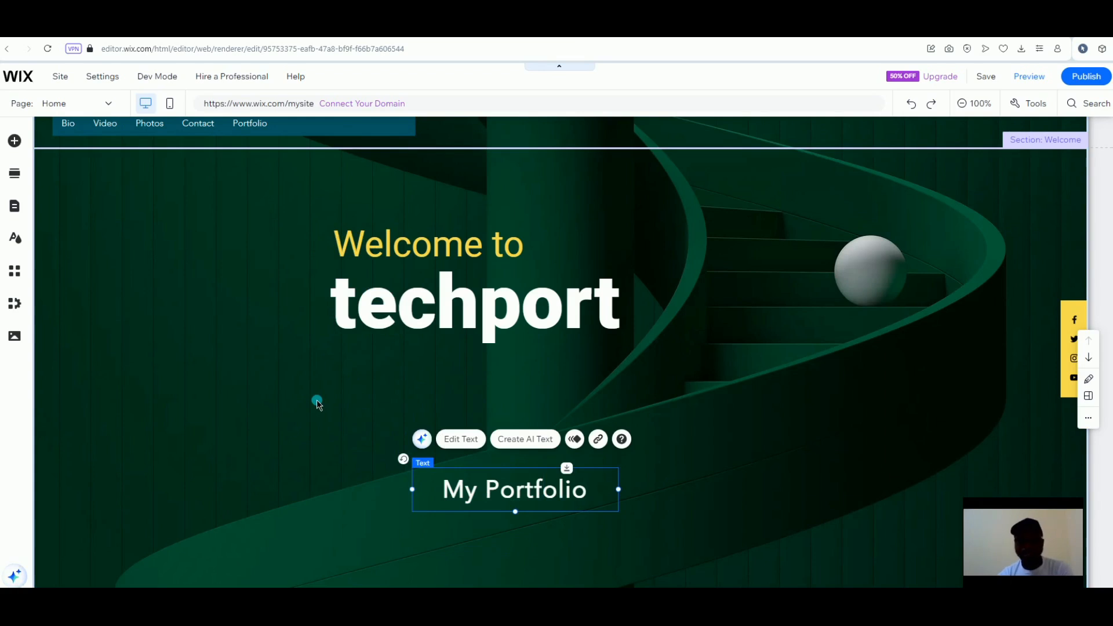
pyautogui.click(438, 387)
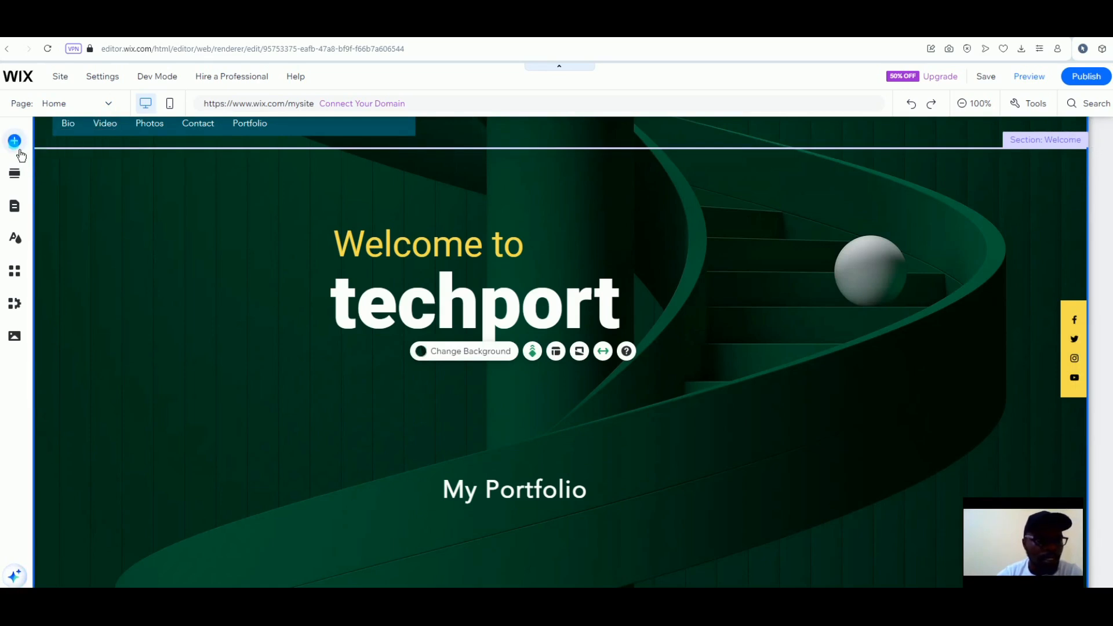
# Add the Surreal Glass Flowers image from Wix's free images to the hero
pyautogui.click(16, 142)
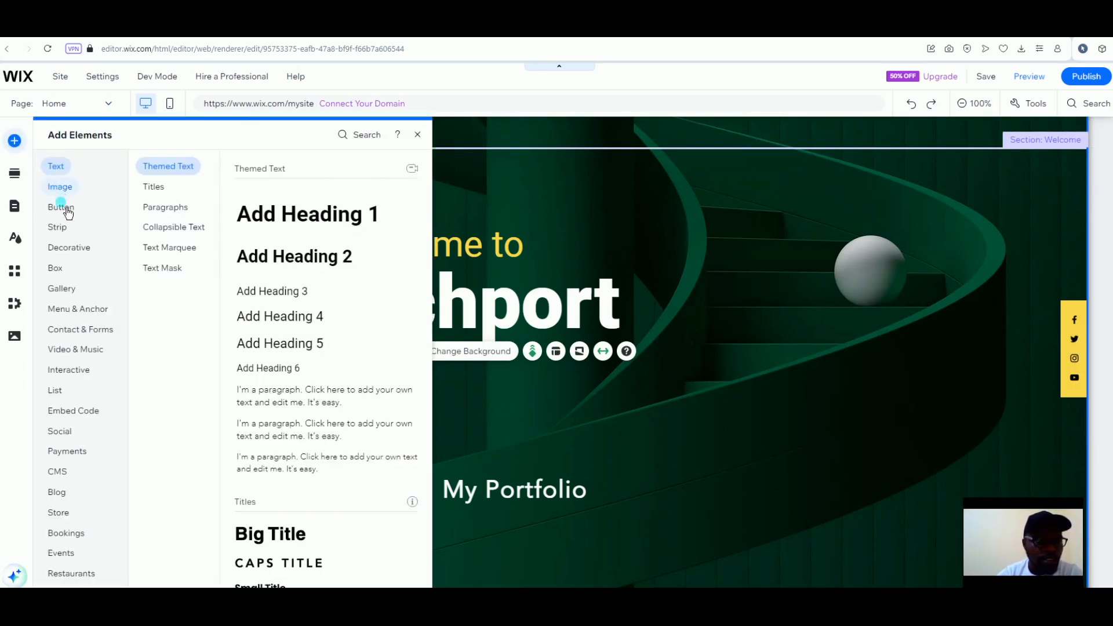
pyautogui.click(64, 188)
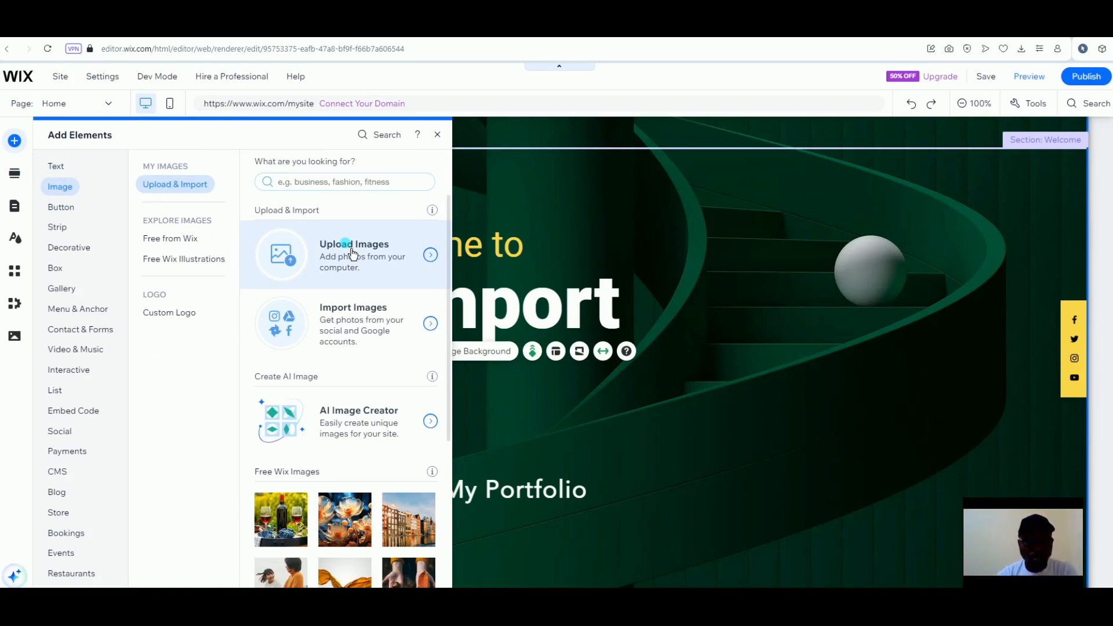
pyautogui.click(178, 249)
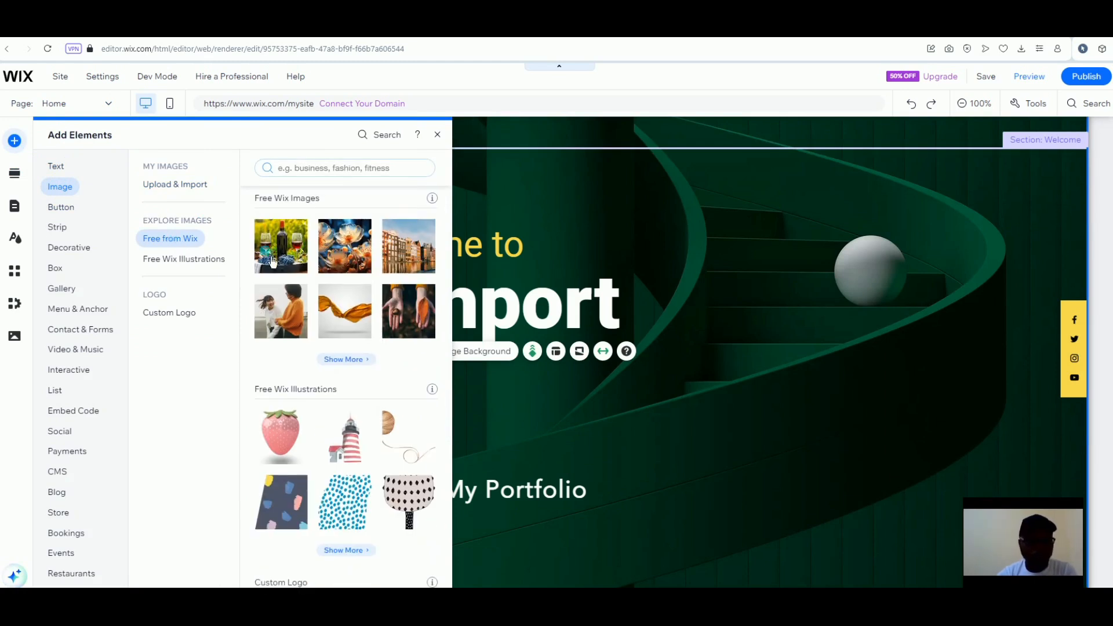
pyautogui.moveTo(307, 274)
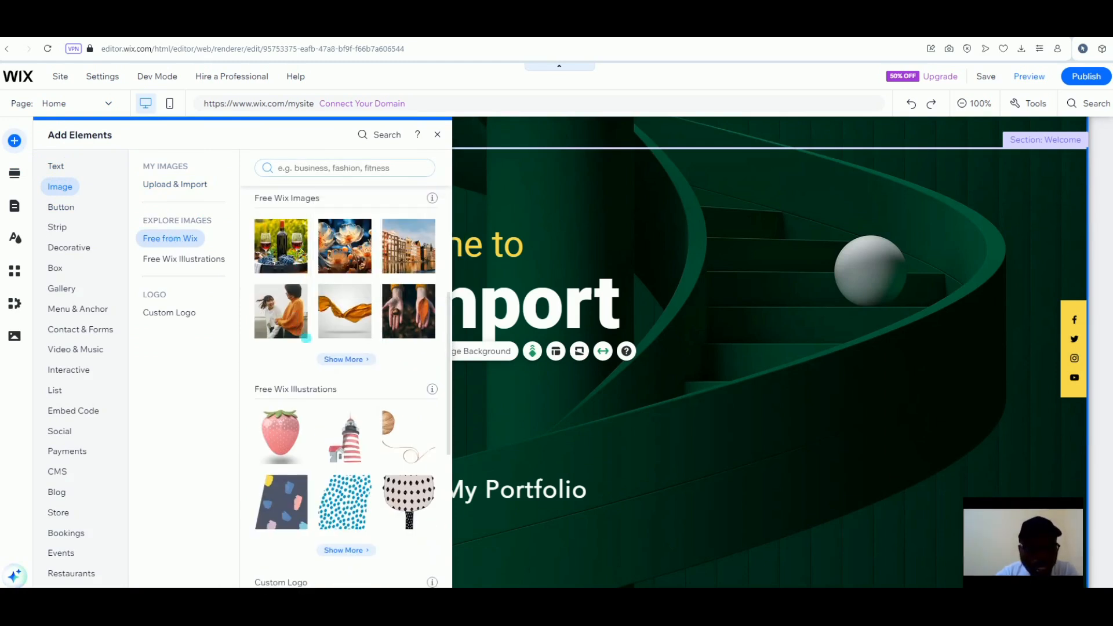
pyautogui.moveTo(355, 259)
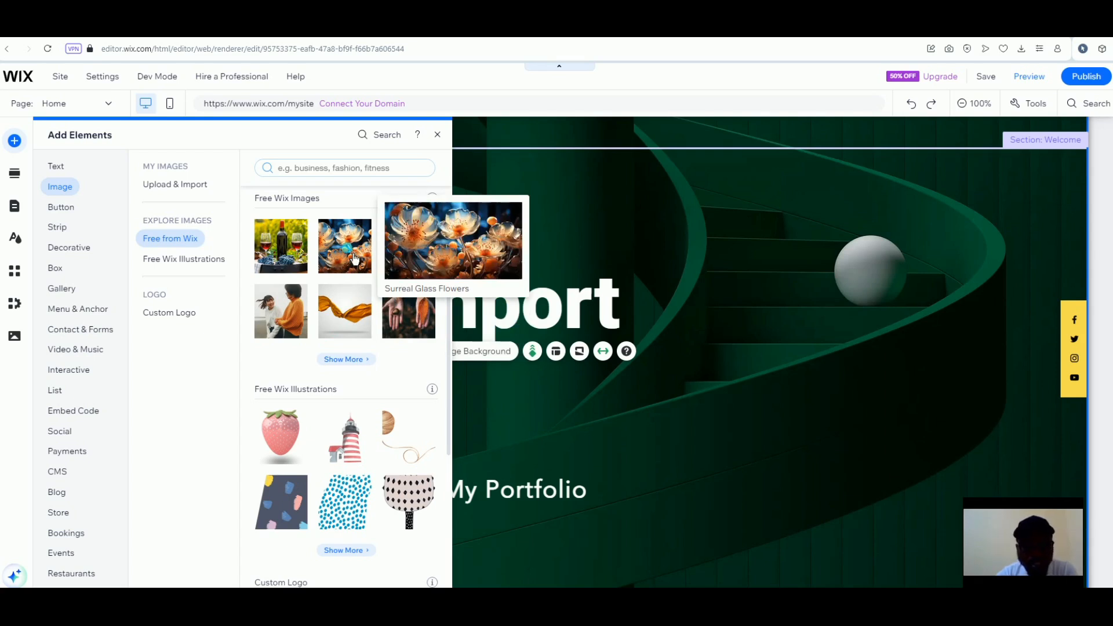
pyautogui.click(355, 258)
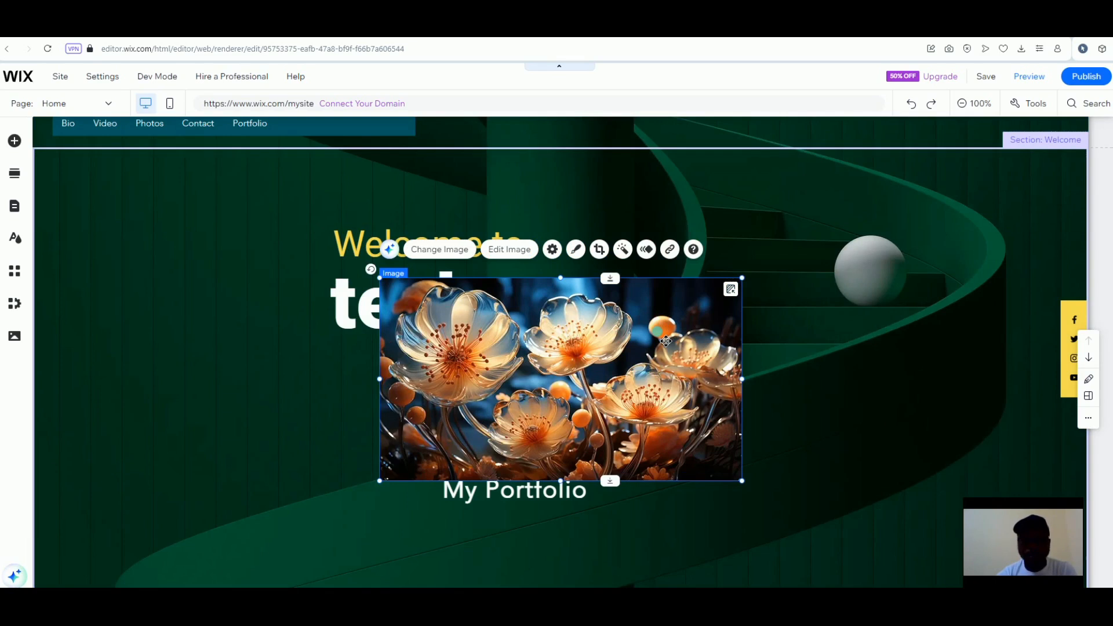
# Shrink the flower image to 489 by 274, place it under techport, then shorten it
pyautogui.moveTo(666, 341); pyautogui.dragTo(831, 310)
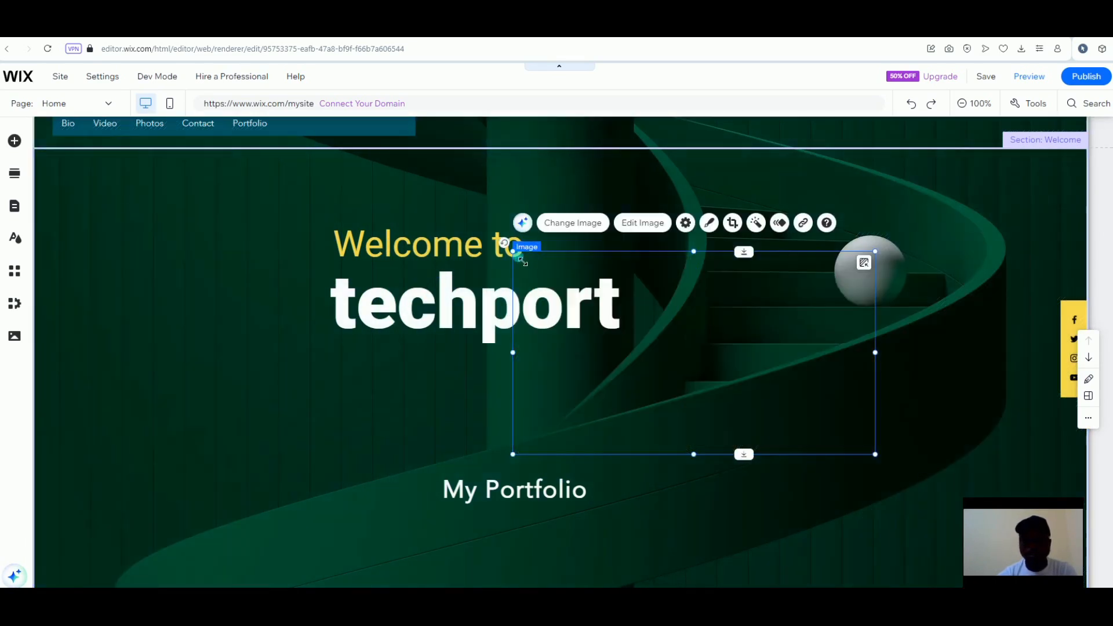
pyautogui.moveTo(521, 260); pyautogui.dragTo(624, 281)
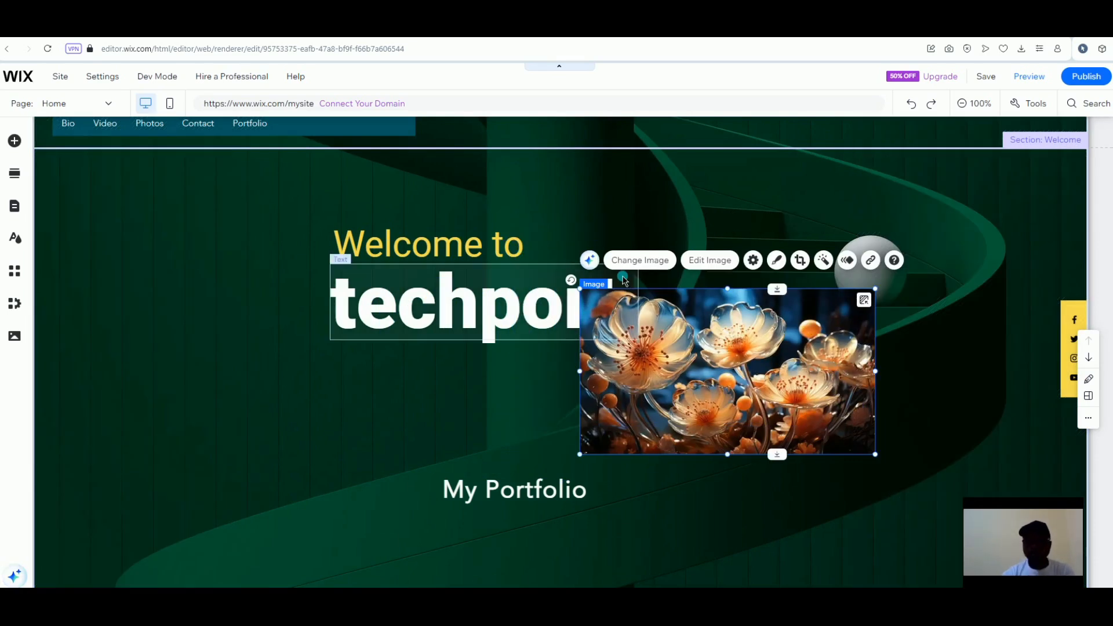
pyautogui.click(649, 345)
pyautogui.moveTo(660, 355); pyautogui.dragTo(500, 412)
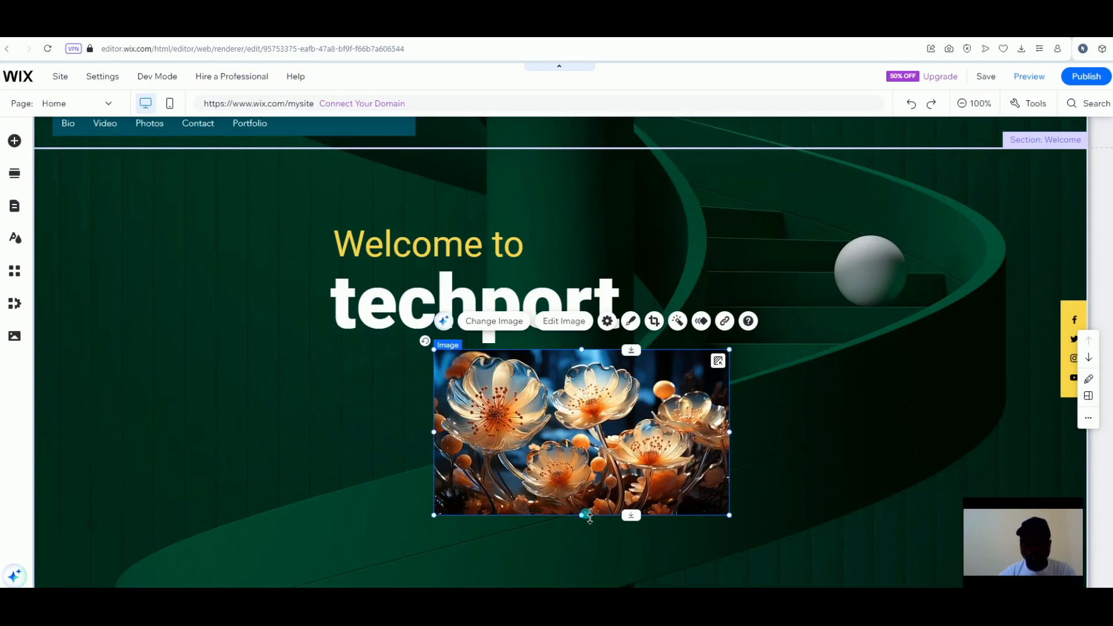
pyautogui.moveTo(582, 515); pyautogui.dragTo(581, 473)
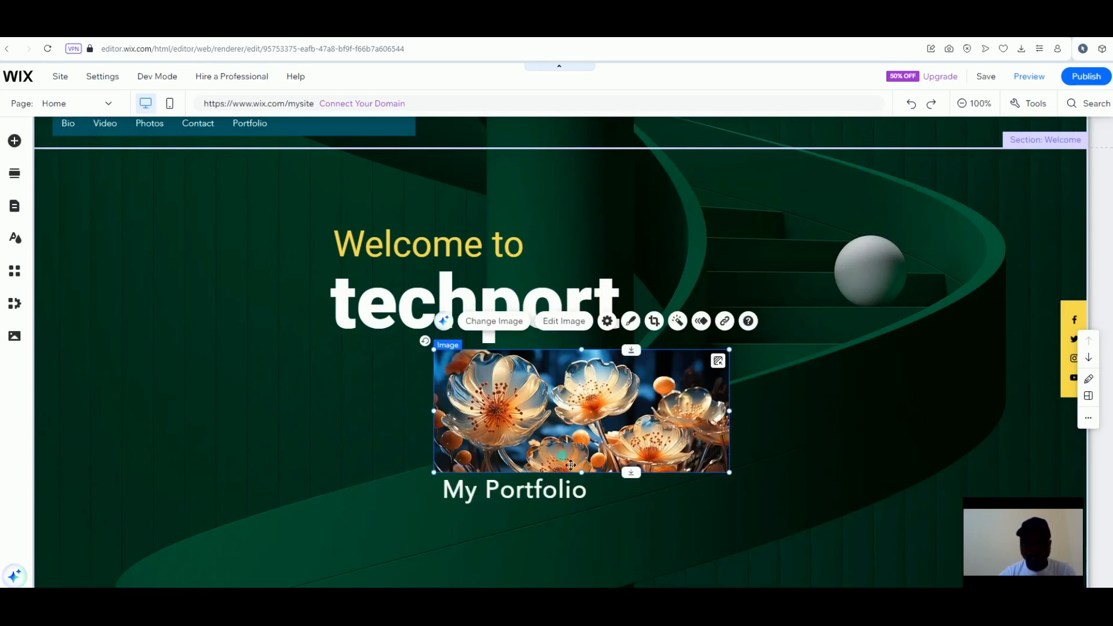
# Drop My Portfolio below the image, raise Welcome to and techport, and stretch the image to 489×252
pyautogui.click(550, 495)
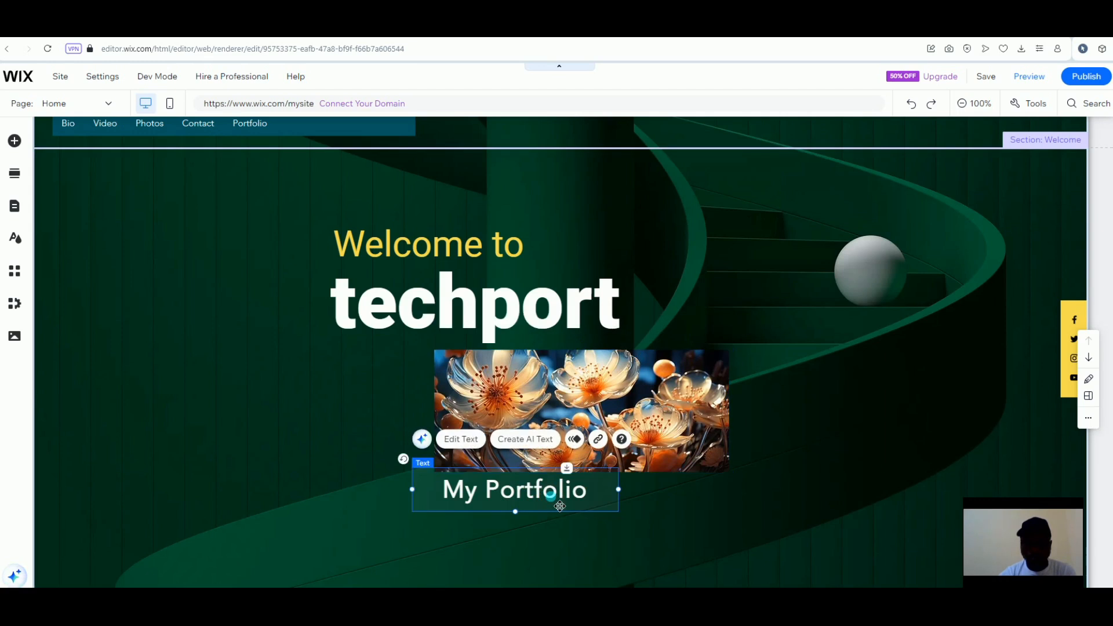
pyautogui.moveTo(551, 496); pyautogui.dragTo(554, 557)
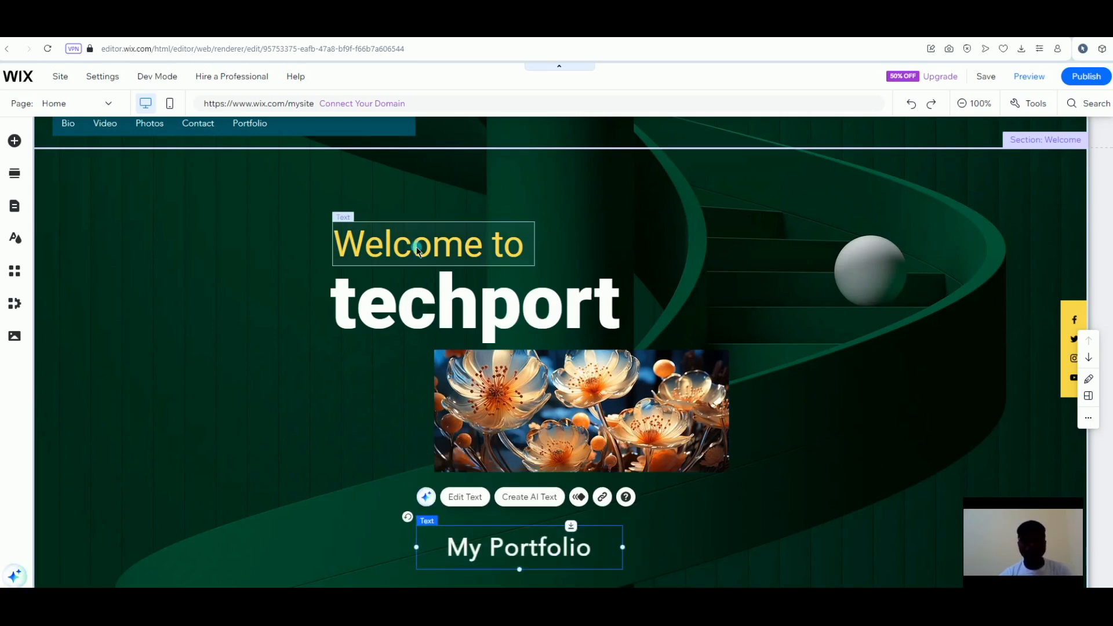
pyautogui.moveTo(419, 251); pyautogui.dragTo(419, 198)
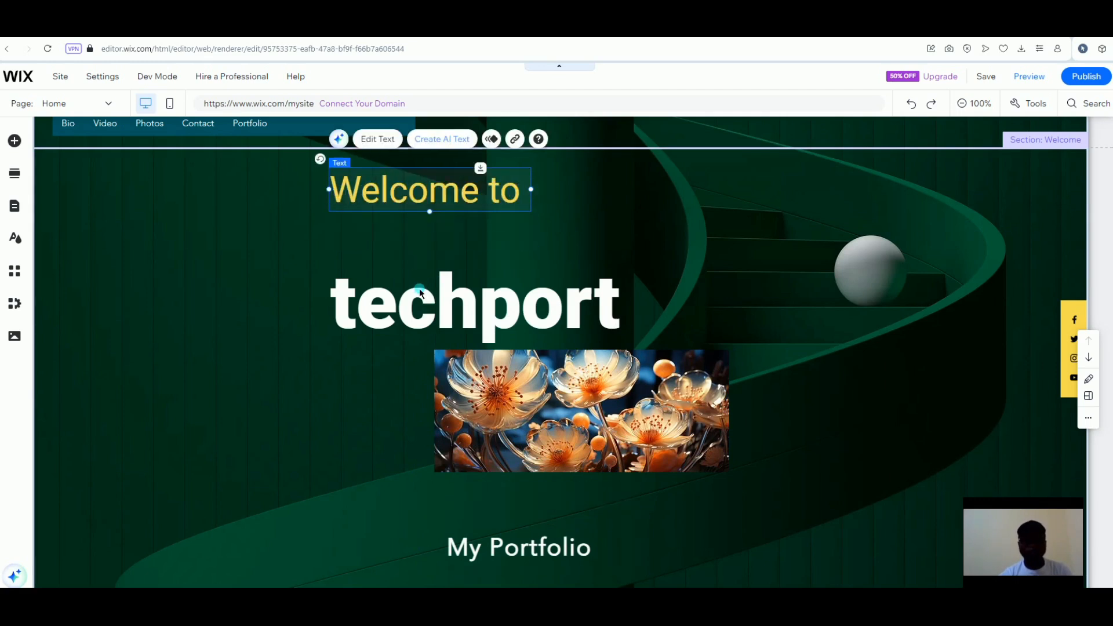
pyautogui.moveTo(419, 288); pyautogui.dragTo(423, 247)
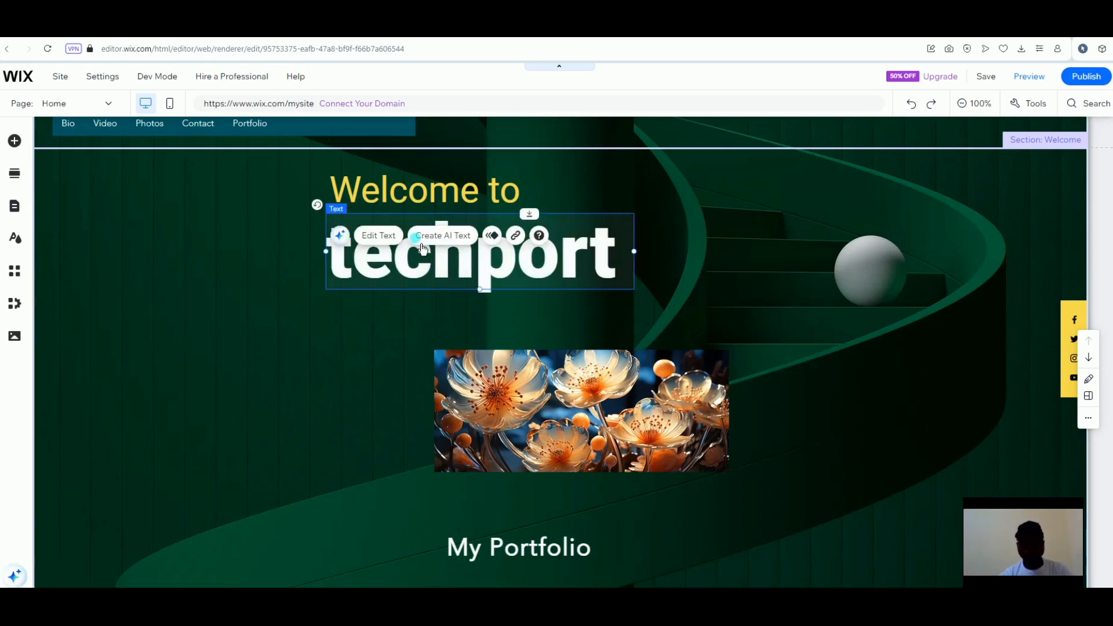
pyautogui.click(555, 386)
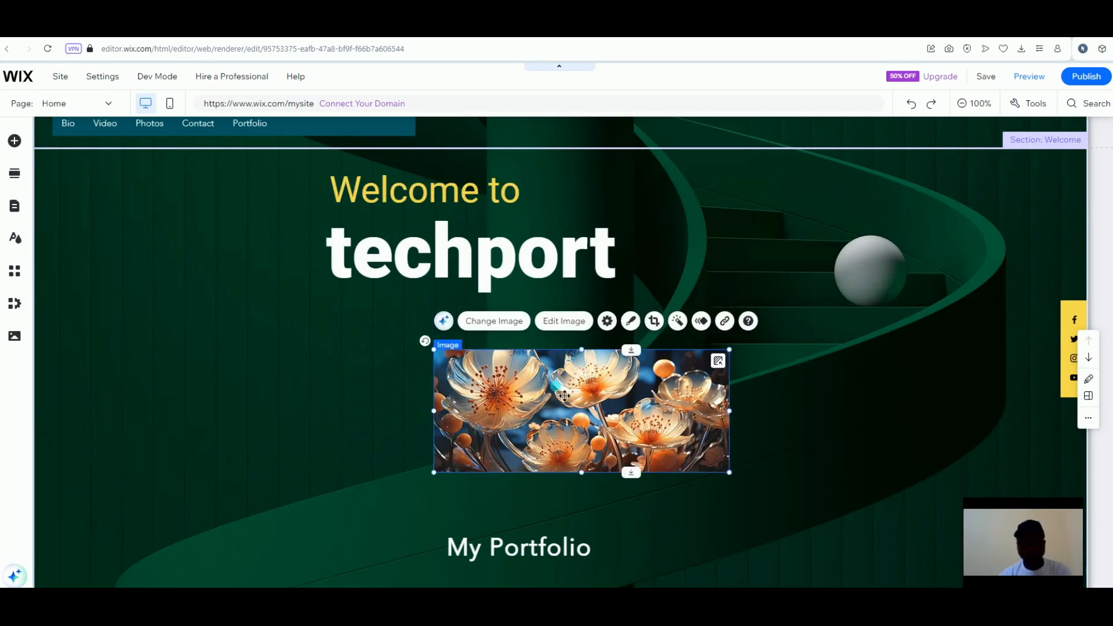
pyautogui.moveTo(533, 383); pyautogui.dragTo(527, 380)
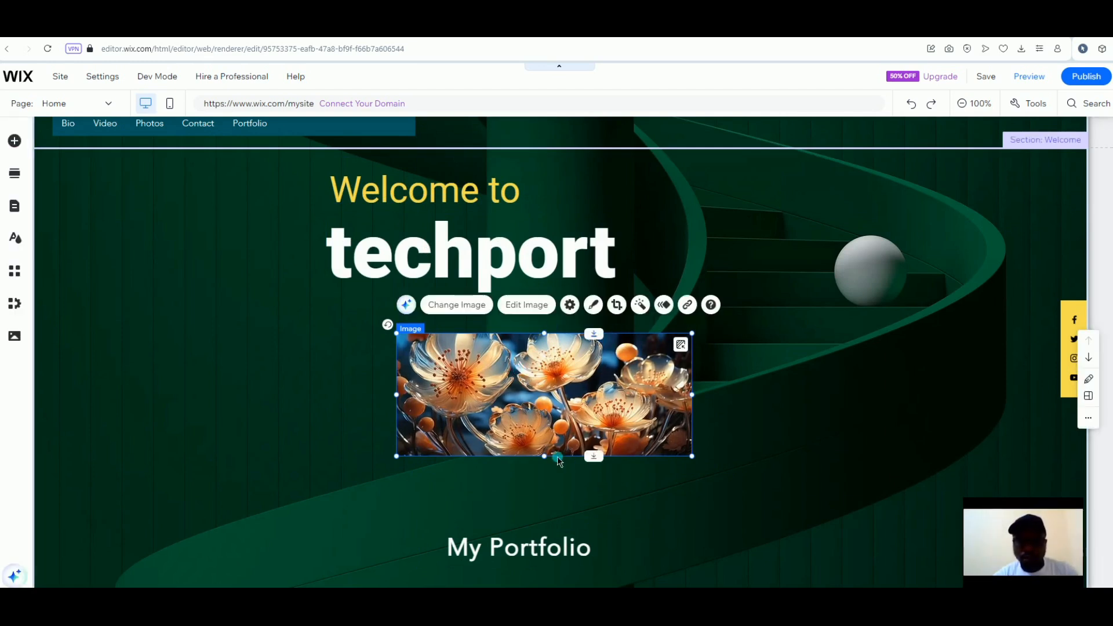
pyautogui.moveTo(555, 466); pyautogui.dragTo(550, 492)
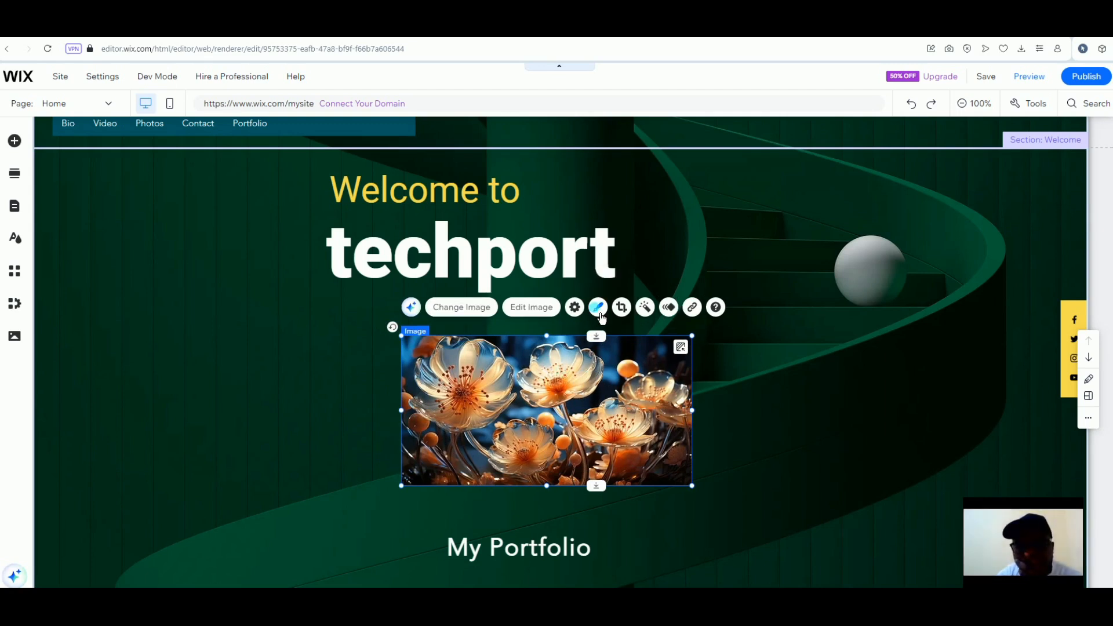
# Give the flower image a borderless oval frame, after briefly trying the white-bordered version
pyautogui.click(599, 314)
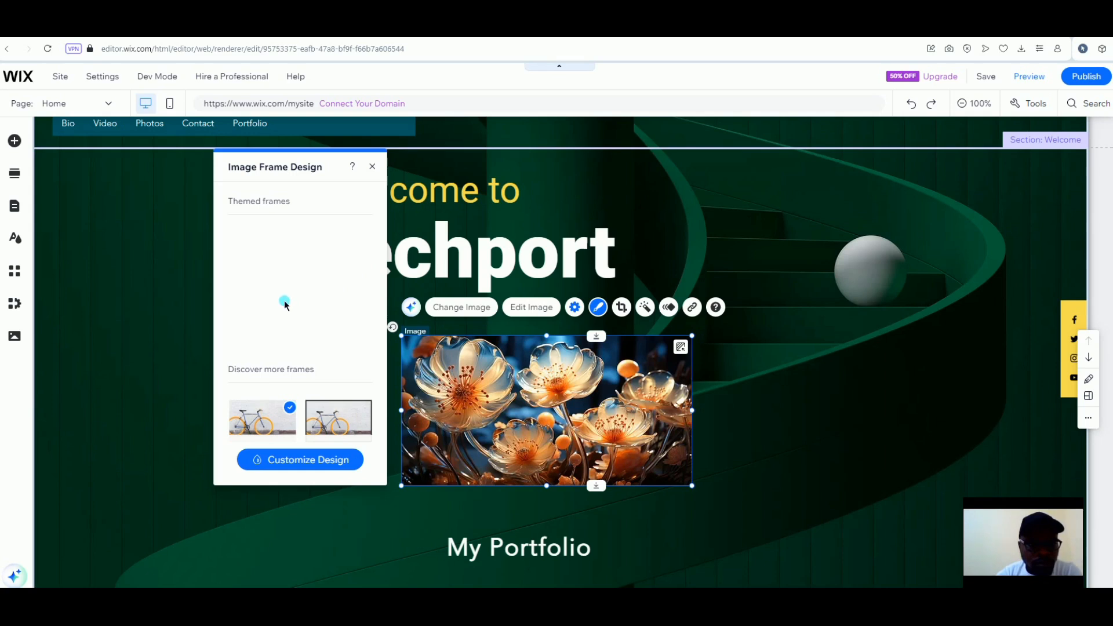
pyautogui.scroll(-2, 289, 299)
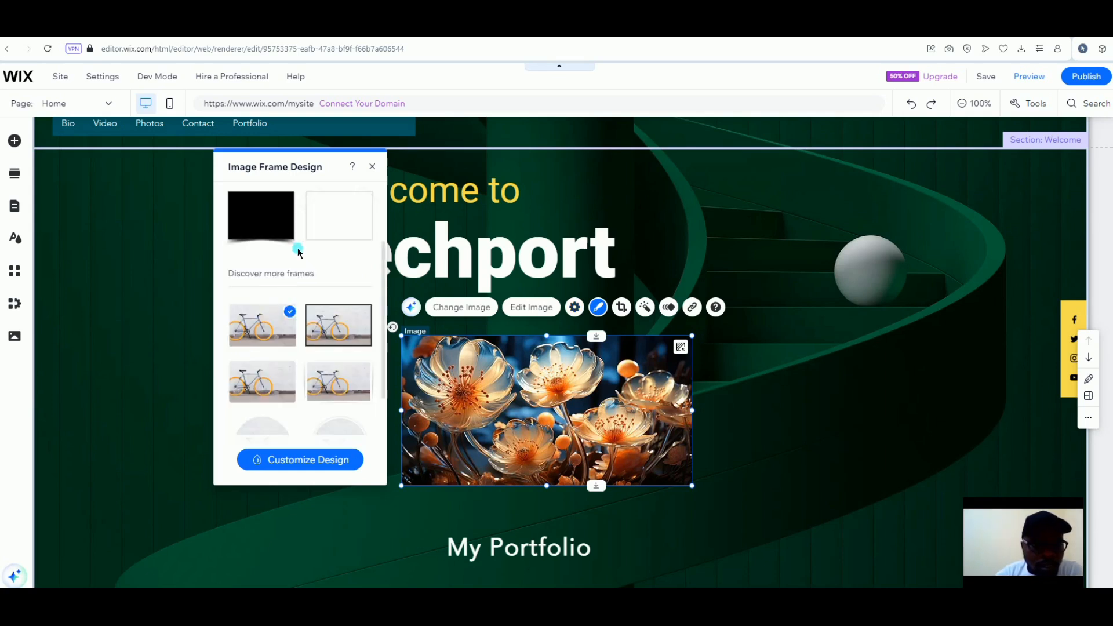
pyautogui.scroll(-3, 297, 248)
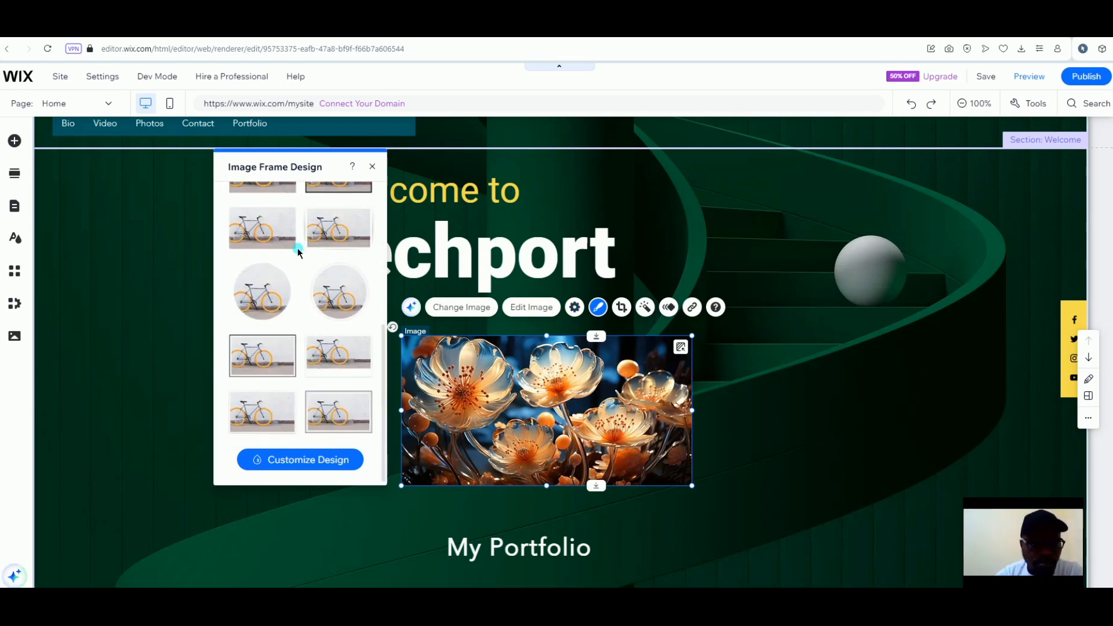
pyautogui.click(265, 301)
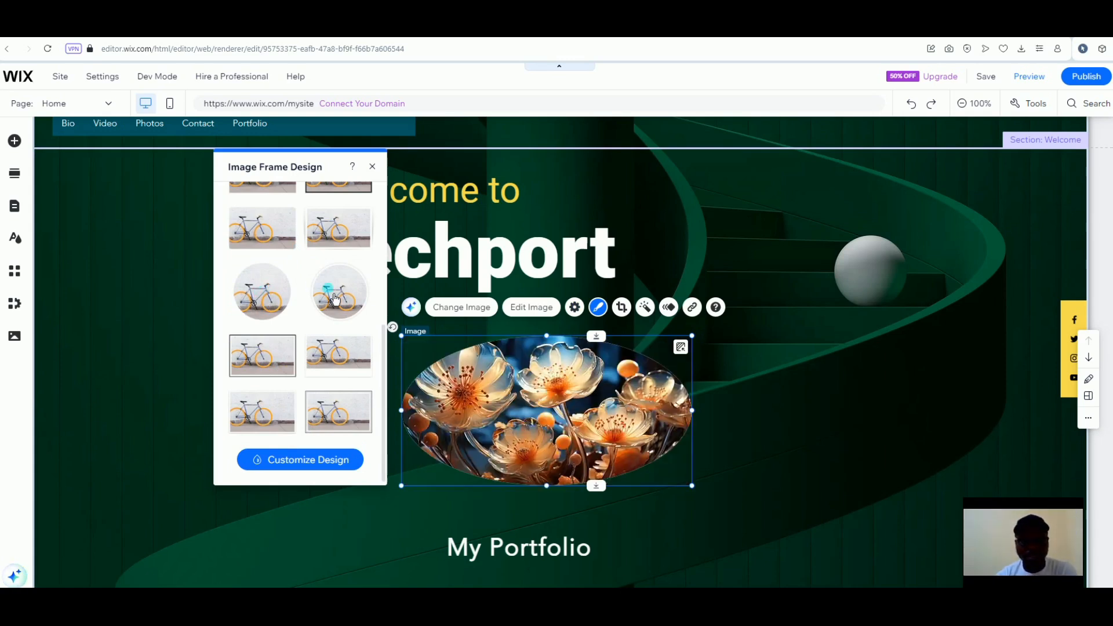
pyautogui.click(336, 299)
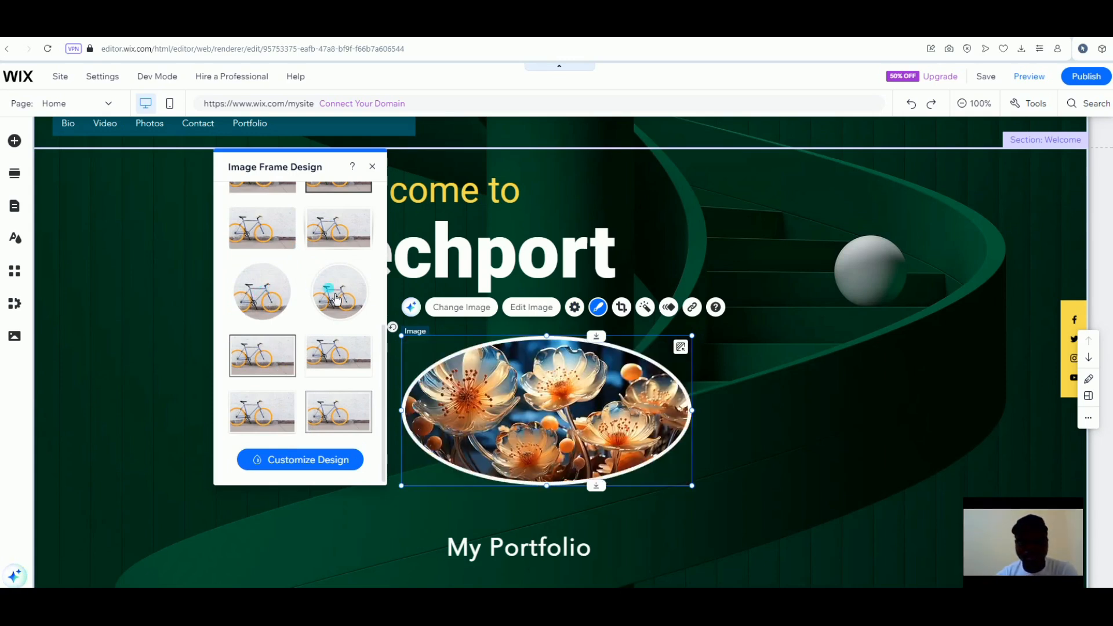
pyautogui.click(268, 298)
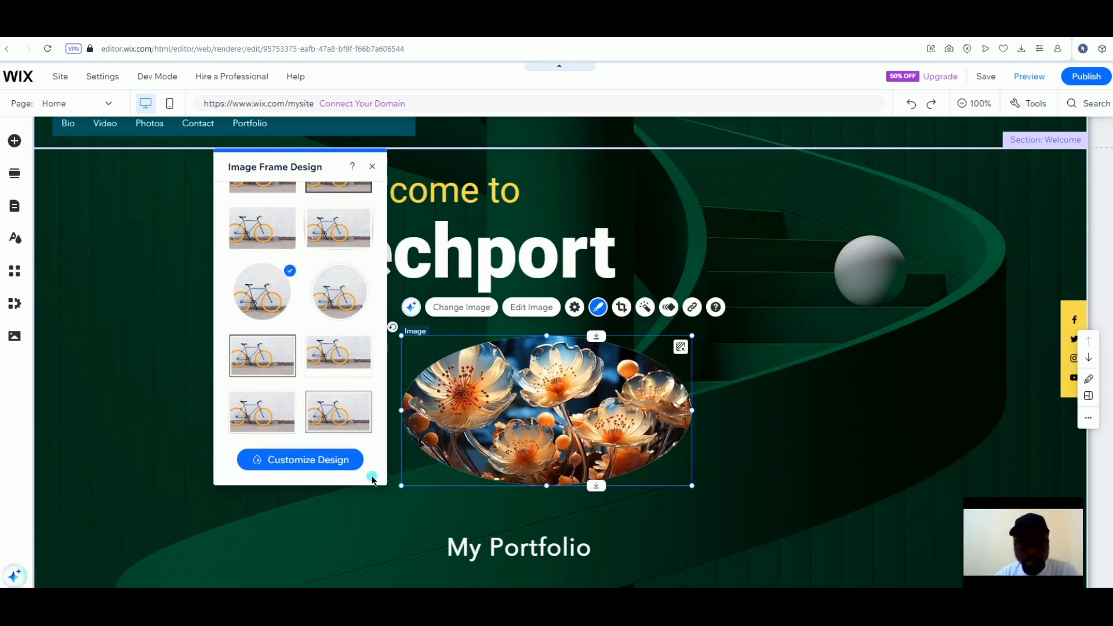
# Look through the frame customisation options, then close the Image Frame Design panel
pyautogui.click(332, 461)
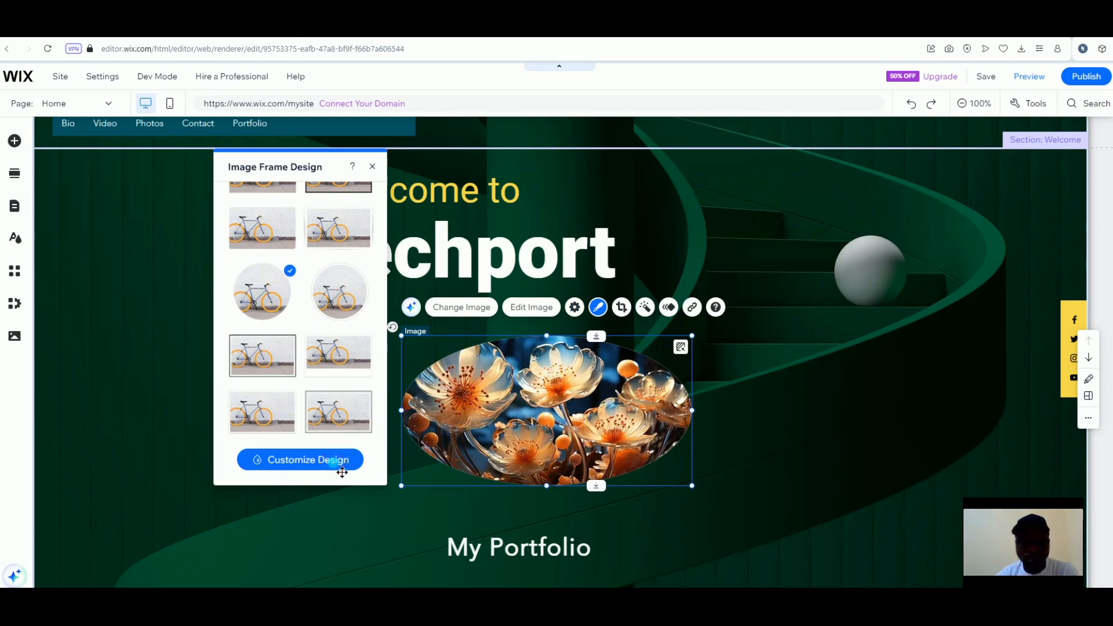
pyautogui.click(255, 277)
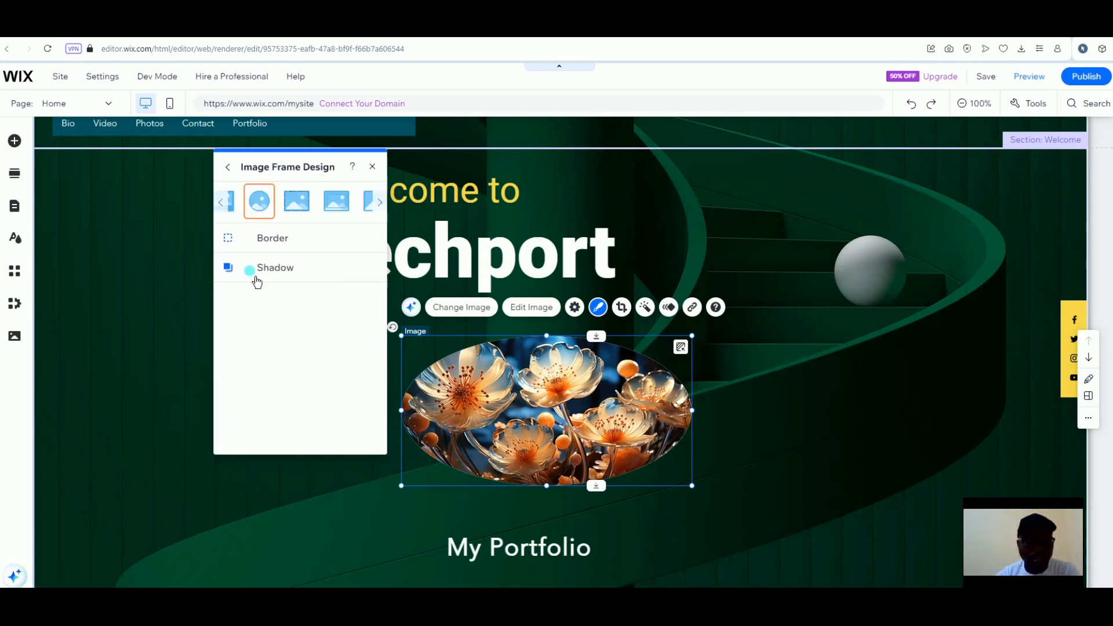
pyautogui.click(244, 262)
pyautogui.click(374, 179)
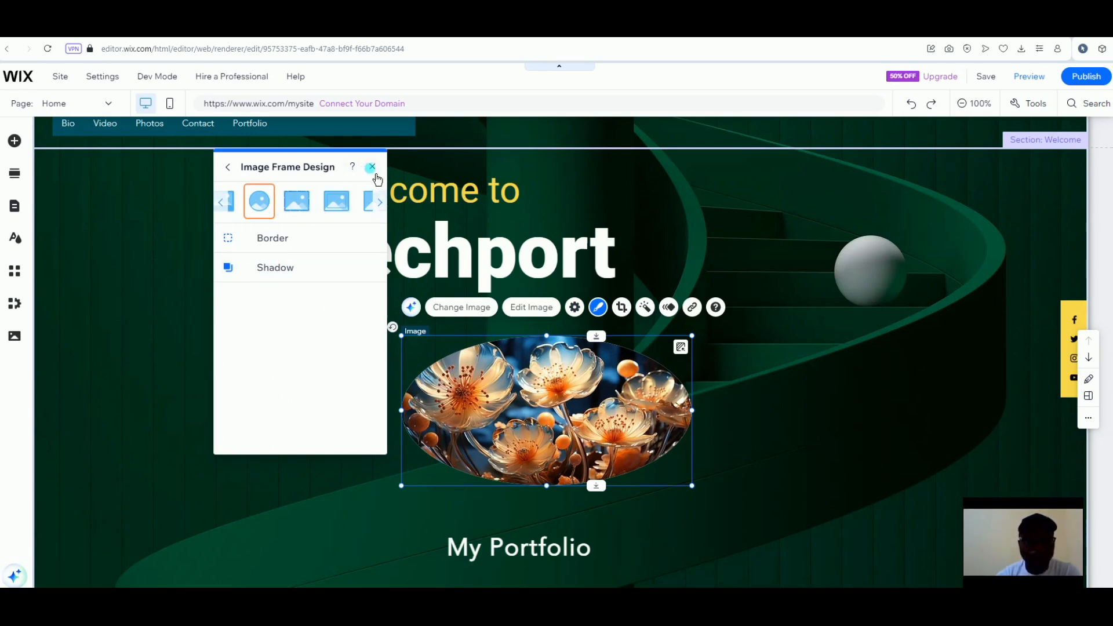
pyautogui.click(376, 175)
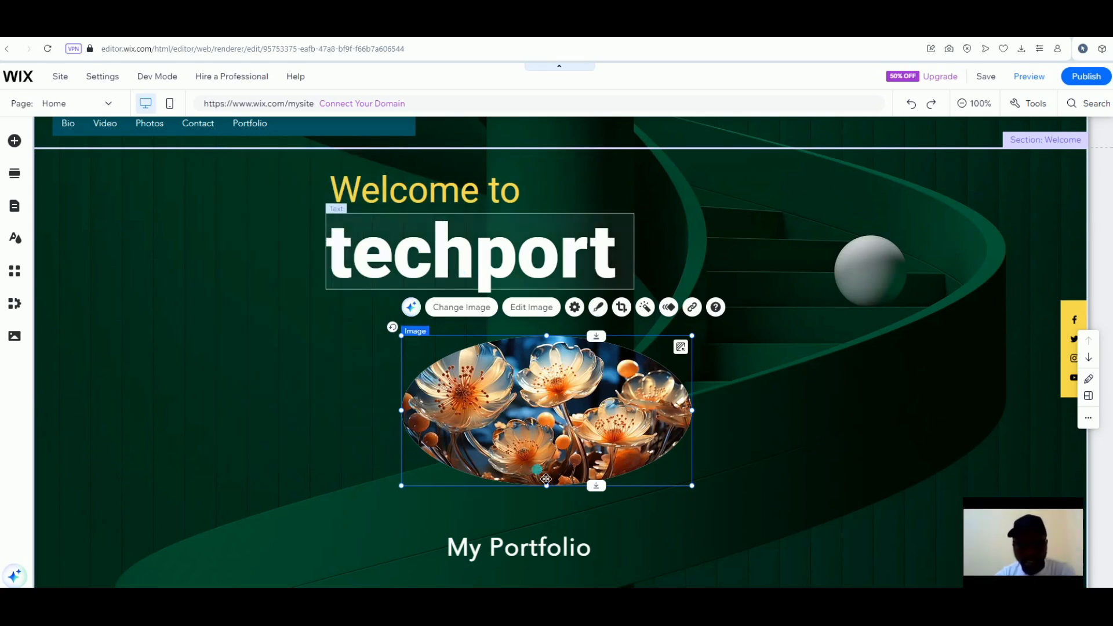
# Trim the flower image's top, left, right and bottom edges until it forms a circle
pyautogui.click(561, 507)
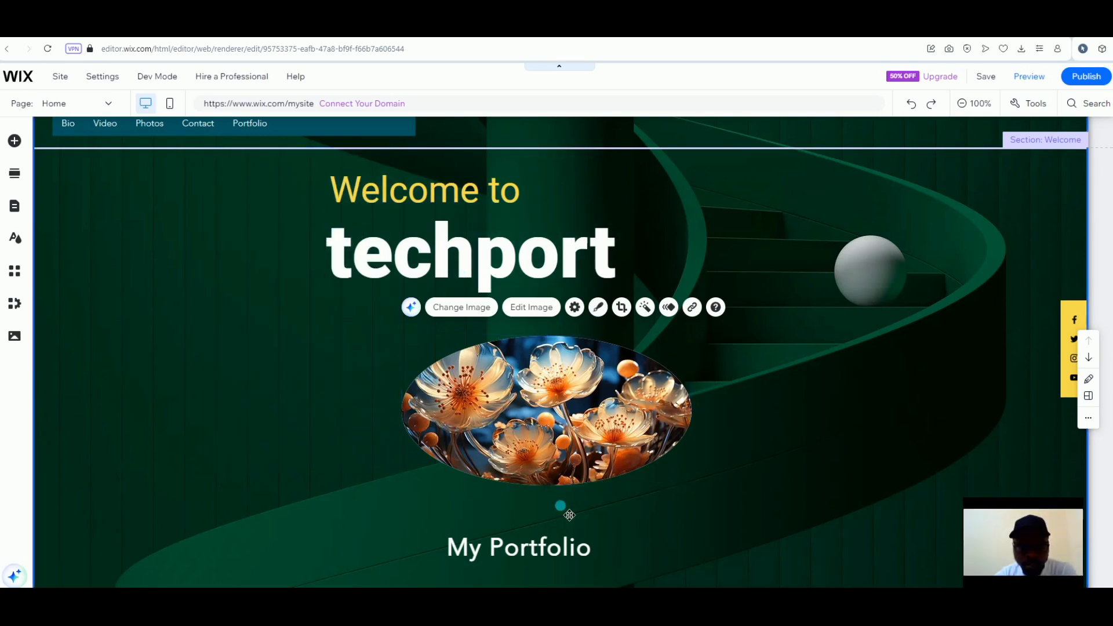
pyautogui.click(538, 381)
pyautogui.click(548, 342)
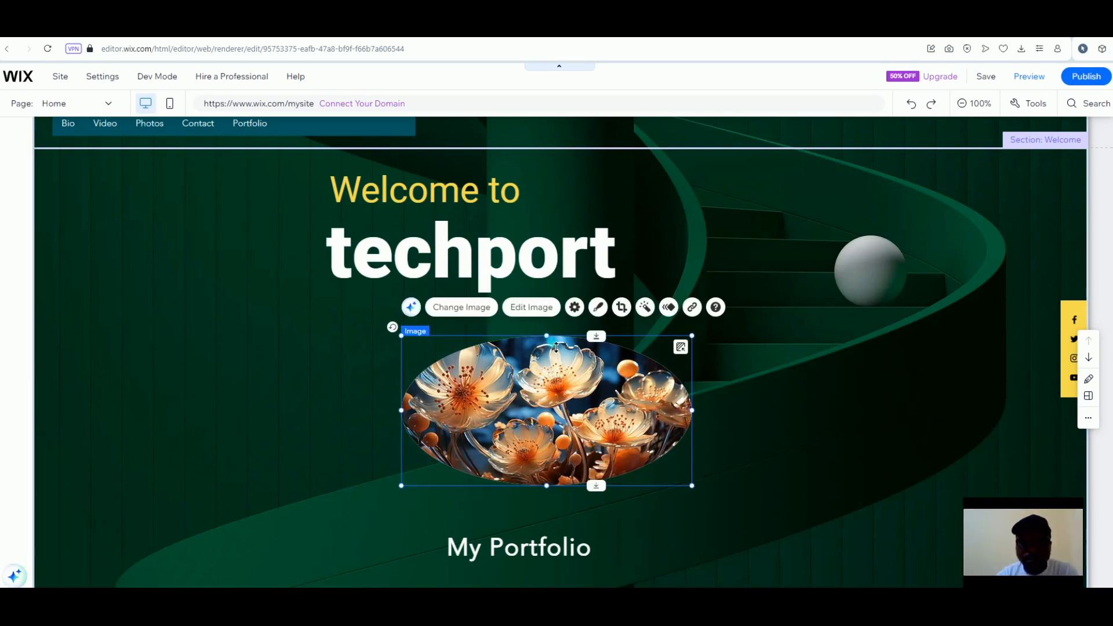
pyautogui.click(546, 308)
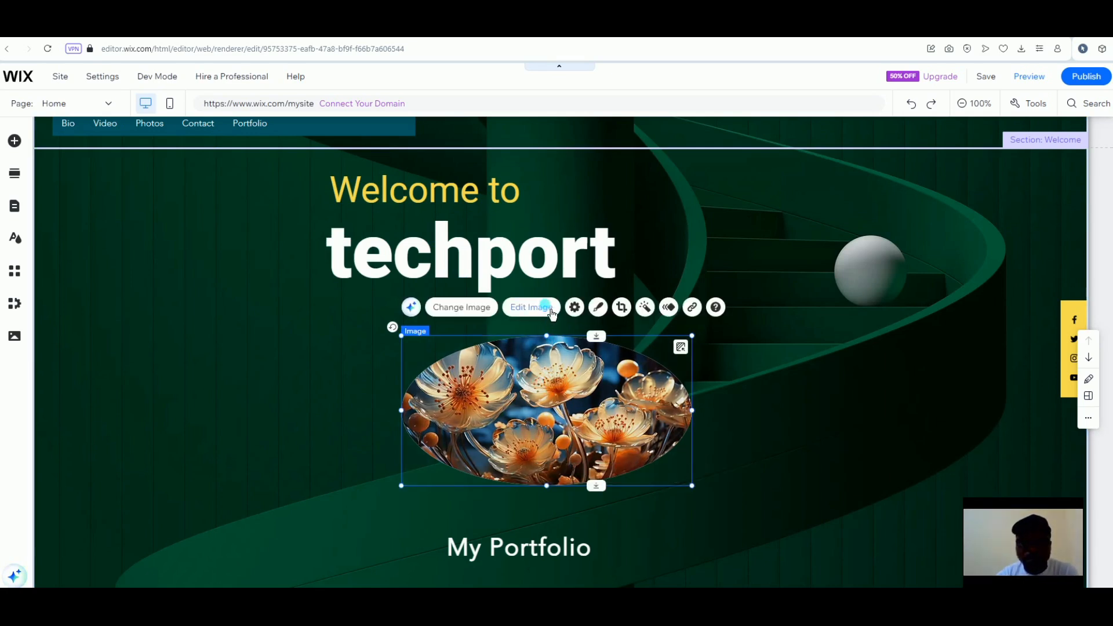
pyautogui.moveTo(547, 336); pyautogui.dragTo(549, 303)
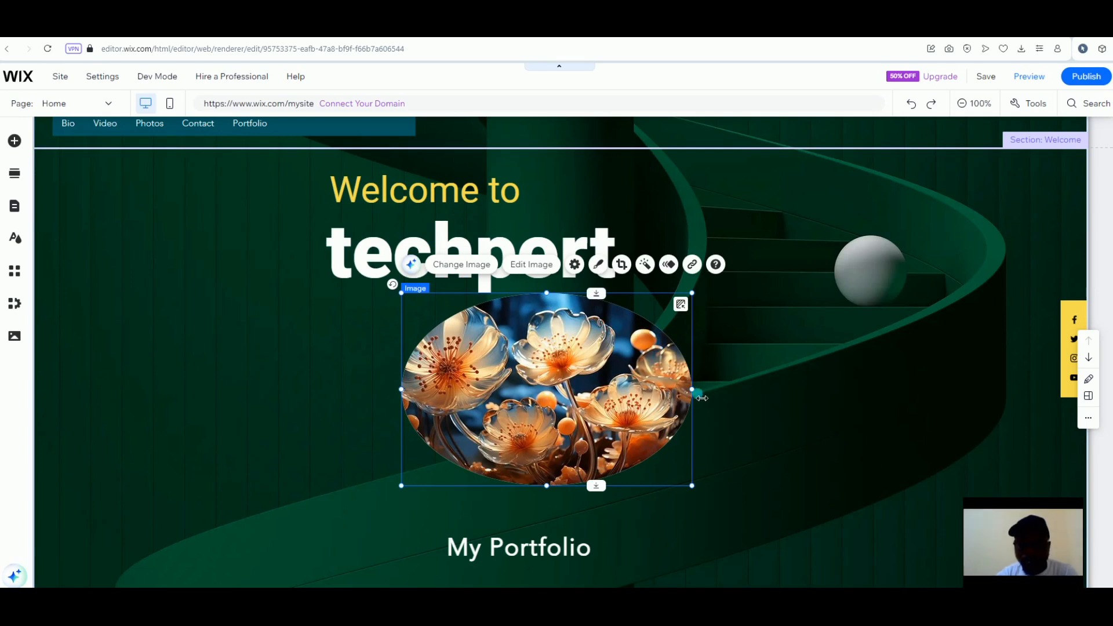
pyautogui.moveTo(692, 397); pyautogui.dragTo(659, 389)
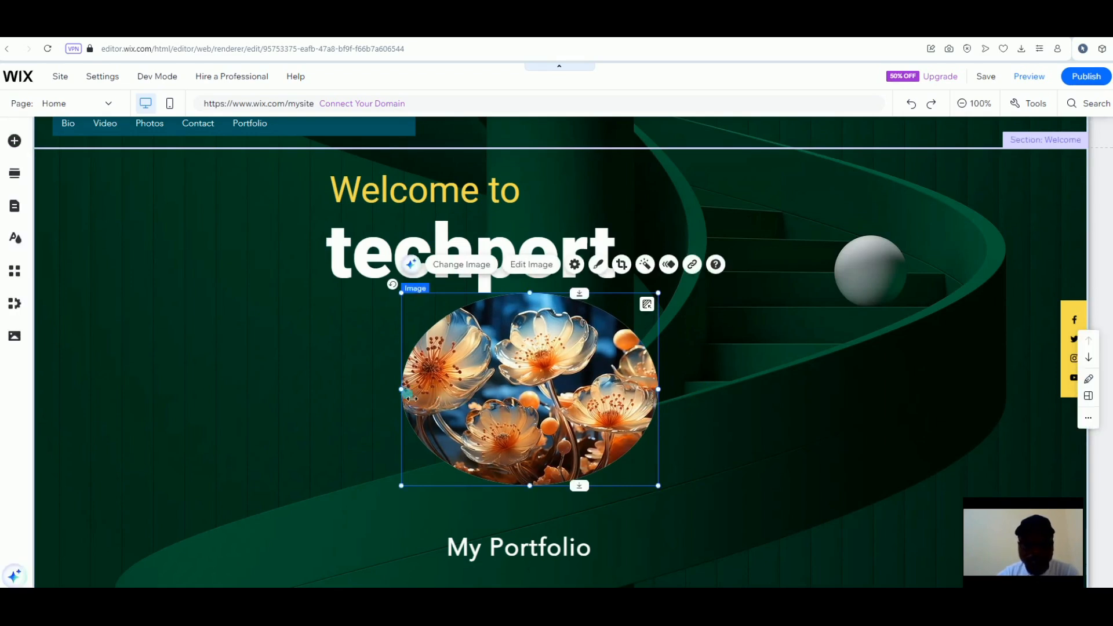
pyautogui.moveTo(411, 399); pyautogui.dragTo(435, 390)
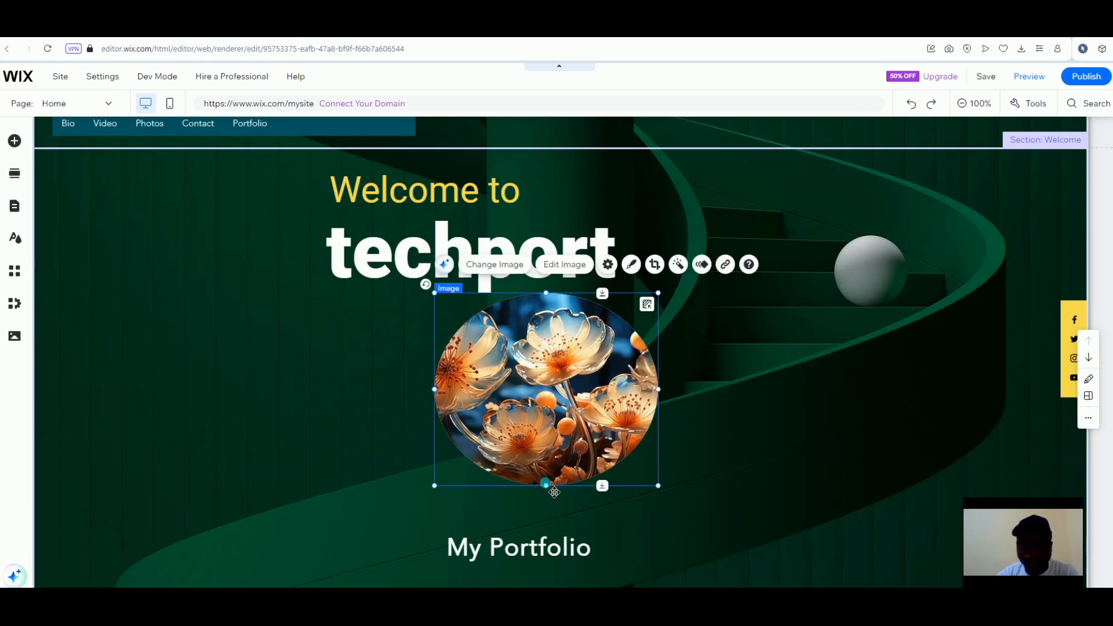
pyautogui.moveTo(554, 502); pyautogui.dragTo(551, 509)
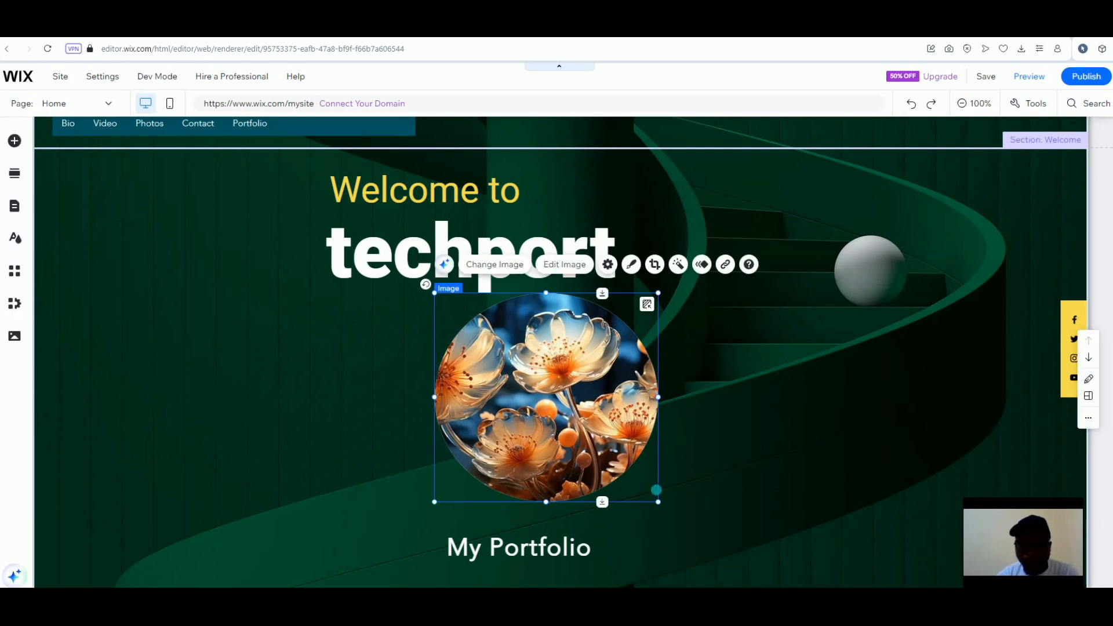
# Enlarge the circular image proportionally and centre it between techport and My Portfolio
pyautogui.moveTo(666, 509); pyautogui.dragTo(703, 523)
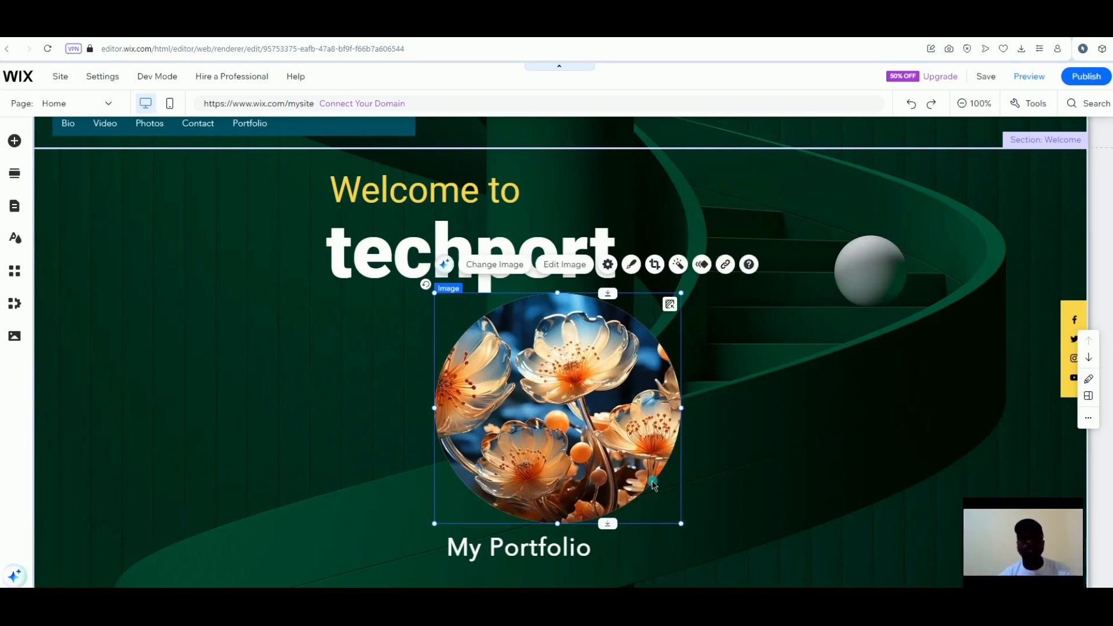
pyautogui.moveTo(619, 448)
pyautogui.mouseDown()
pyautogui.moveTo(616, 434)
pyautogui.moveTo(622, 461)
pyautogui.mouseUp()
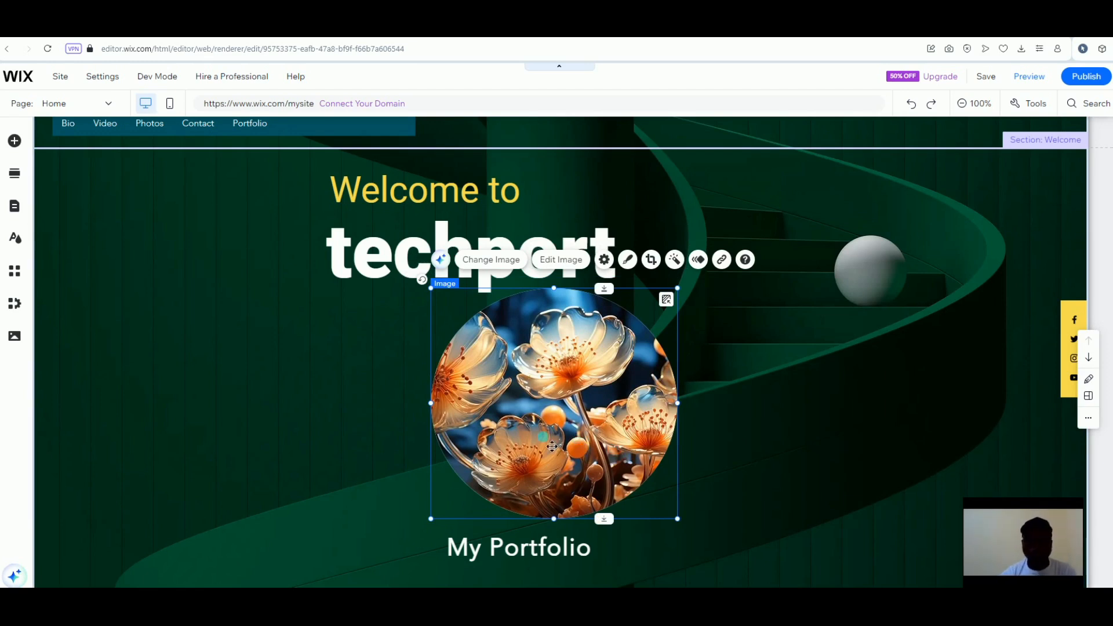
pyautogui.moveTo(519, 436); pyautogui.dragTo(556, 297)
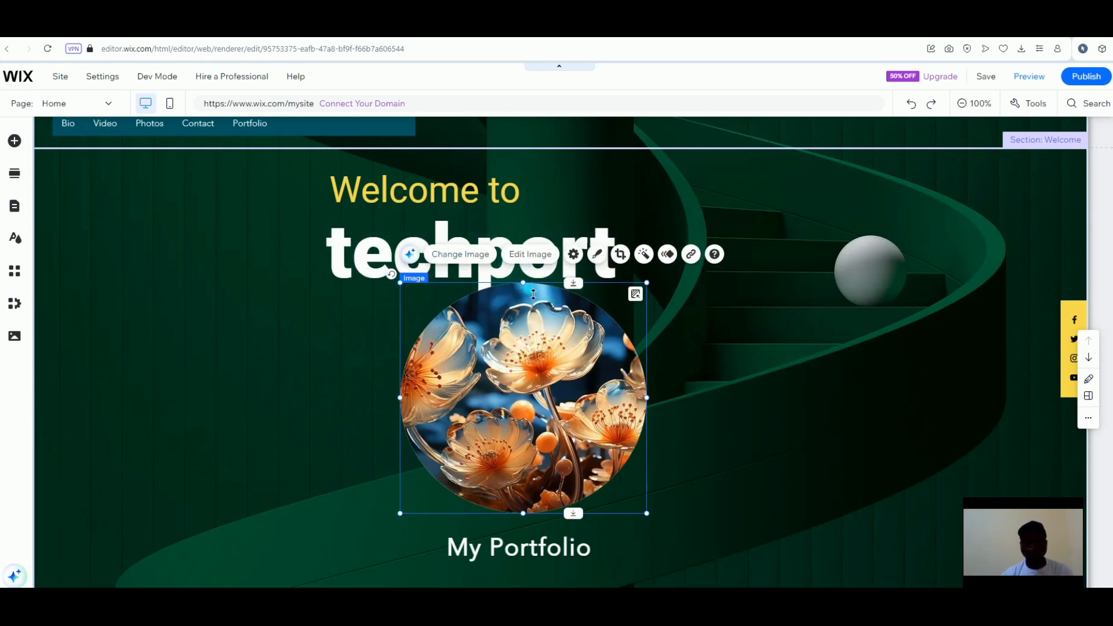
pyautogui.moveTo(533, 294); pyautogui.dragTo(533, 297)
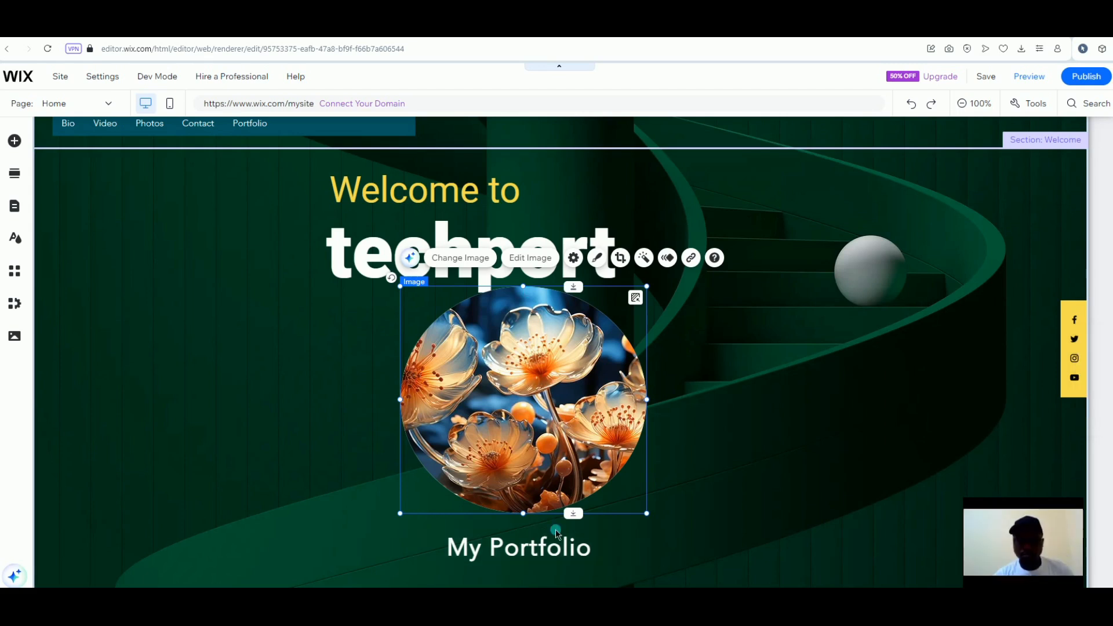
# Shift the flower image right, then group 'Welcome to' with techport and lower them above My Portfolio
pyautogui.moveTo(807, 376); pyautogui.dragTo(847, 364)
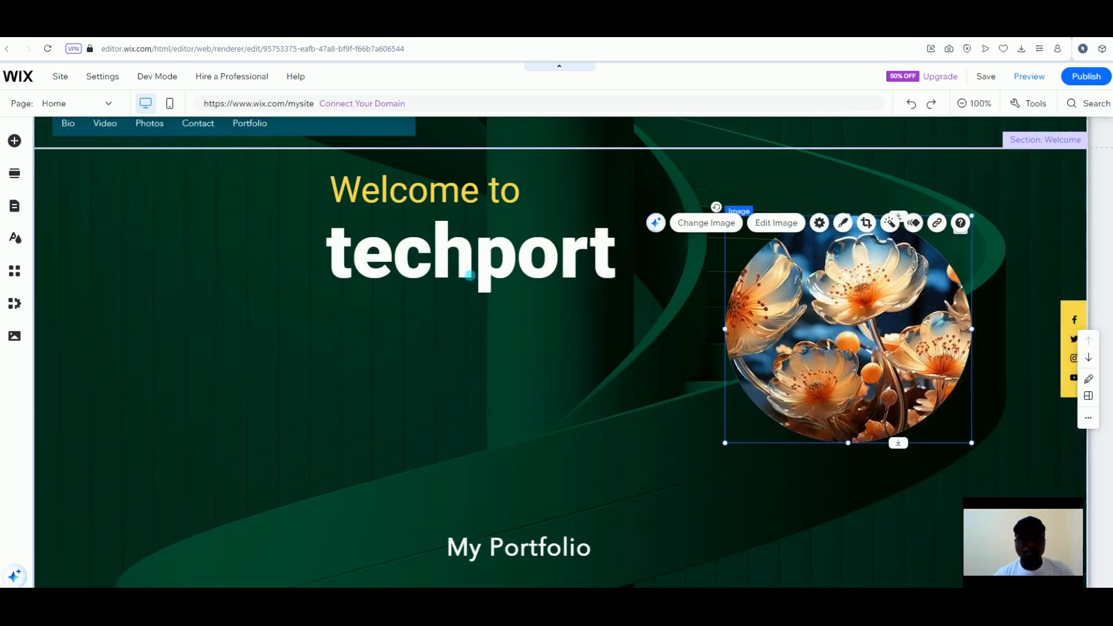
pyautogui.click(468, 277)
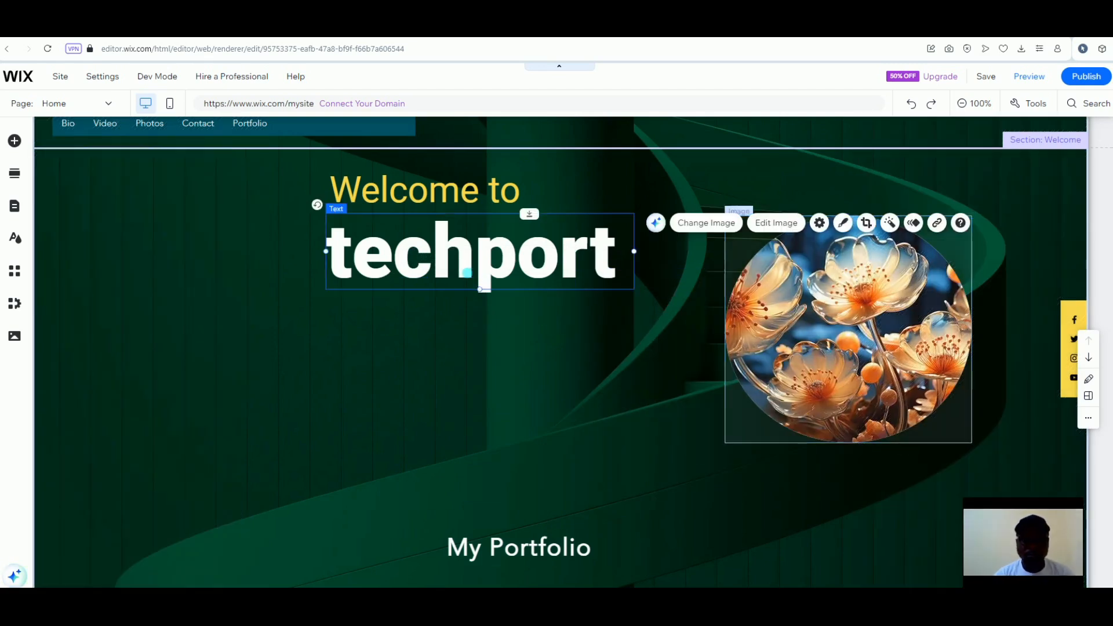
pyautogui.keyDown('shift'); pyautogui.click(414, 203); pyautogui.keyUp('shift')
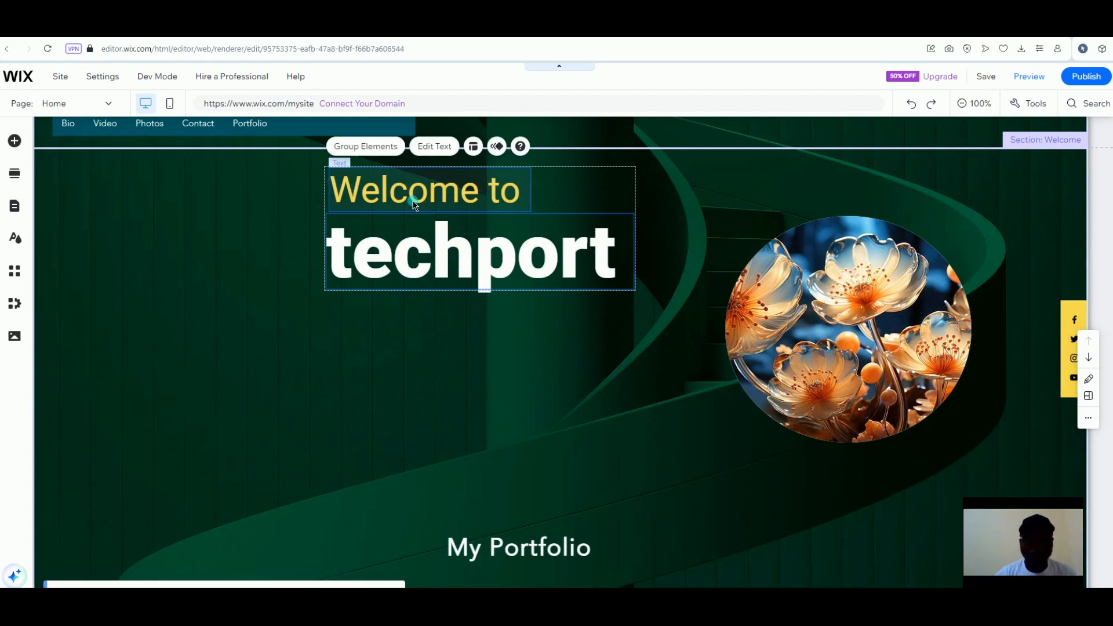
pyautogui.click(371, 148)
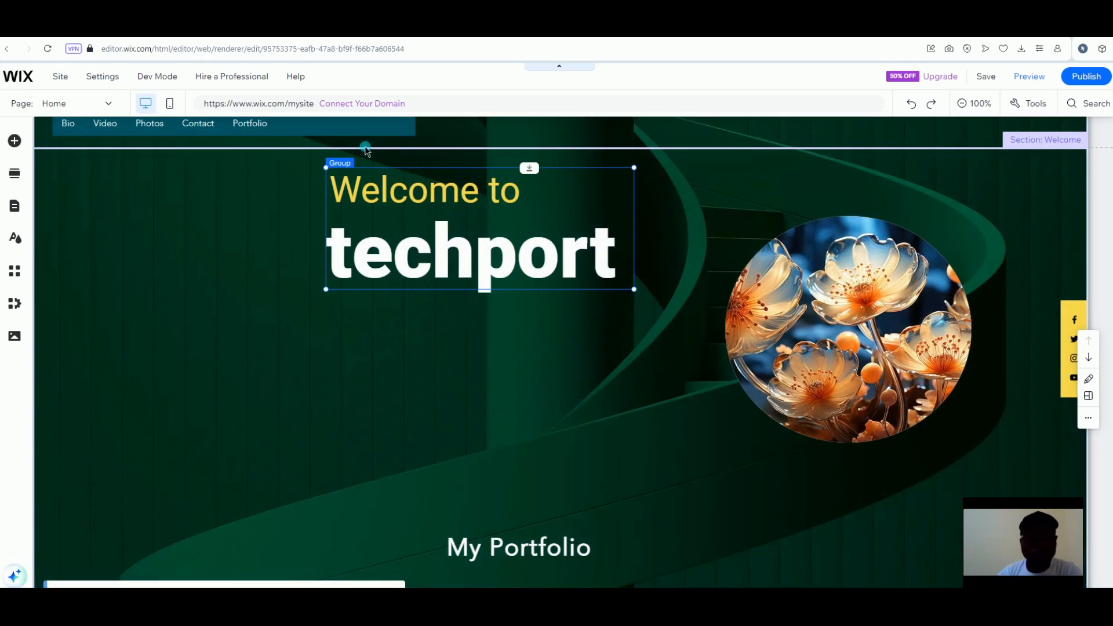
pyautogui.moveTo(381, 237); pyautogui.dragTo(479, 439)
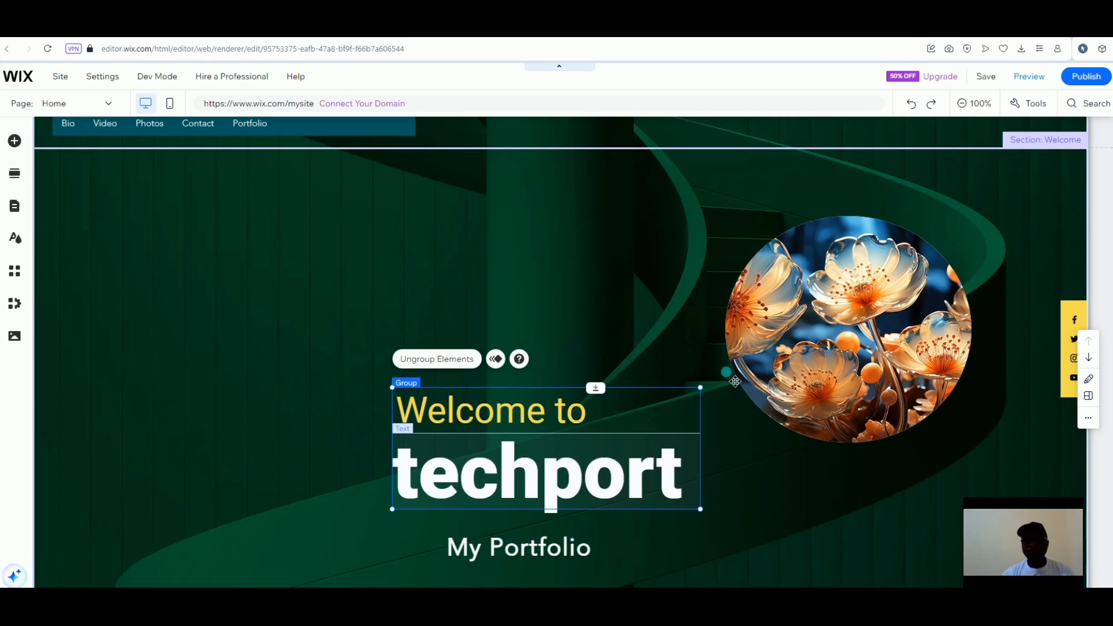
# Shrink the circular flower image and centre it at the top, above the title group
pyautogui.click(860, 377)
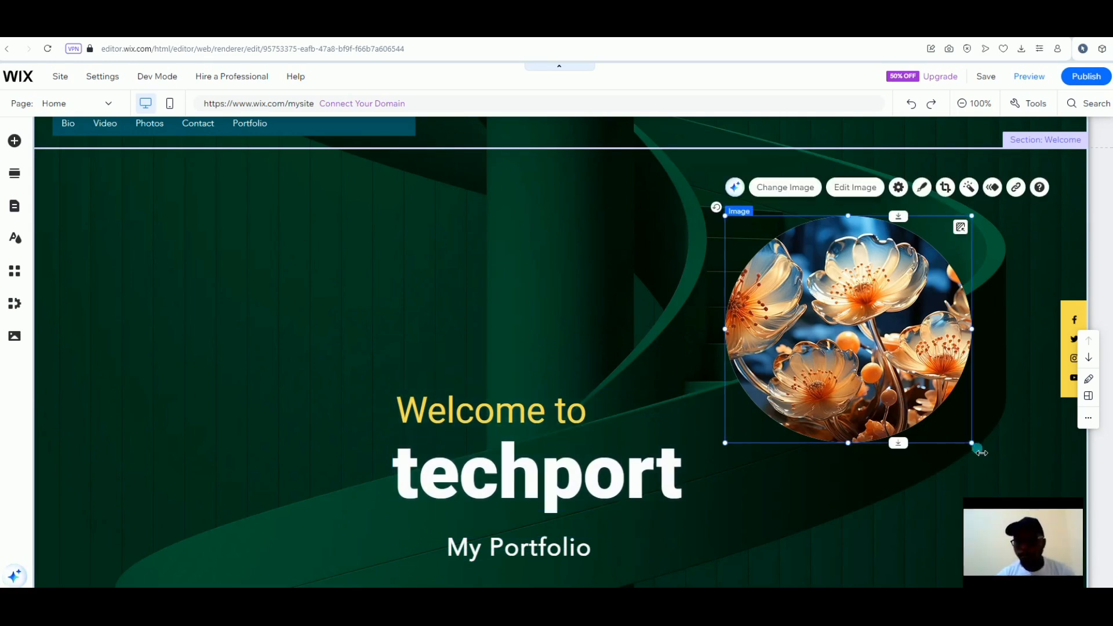
pyautogui.moveTo(978, 450); pyautogui.dragTo(930, 424)
pyautogui.moveTo(899, 358); pyautogui.dragTo(618, 297)
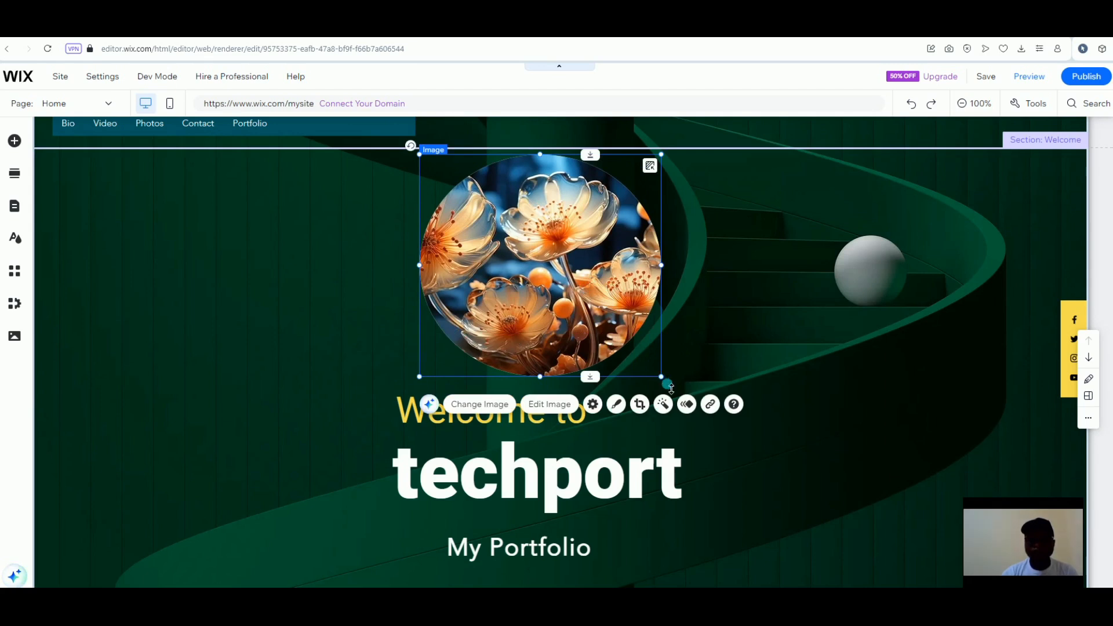
pyautogui.moveTo(664, 381); pyautogui.dragTo(647, 366)
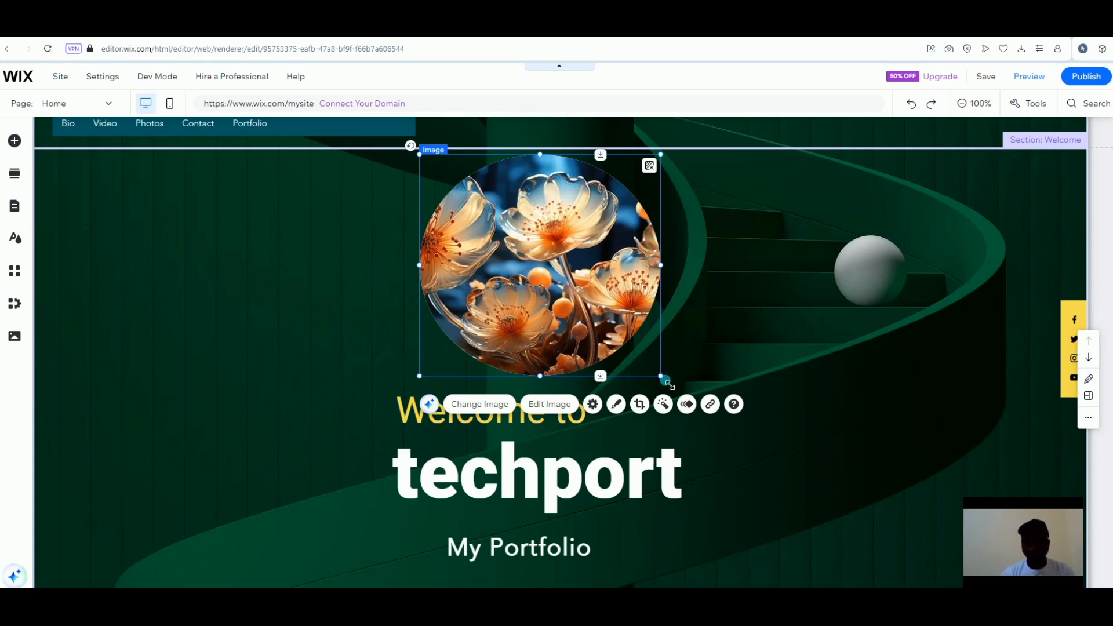
pyautogui.moveTo(666, 381); pyautogui.dragTo(649, 360)
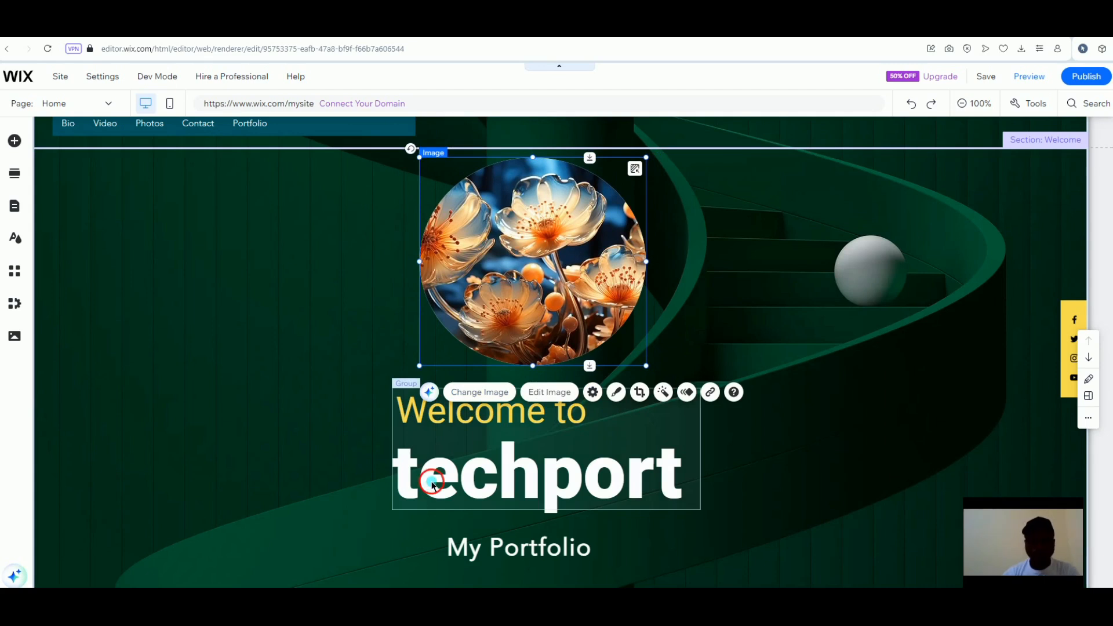
pyautogui.click(626, 426)
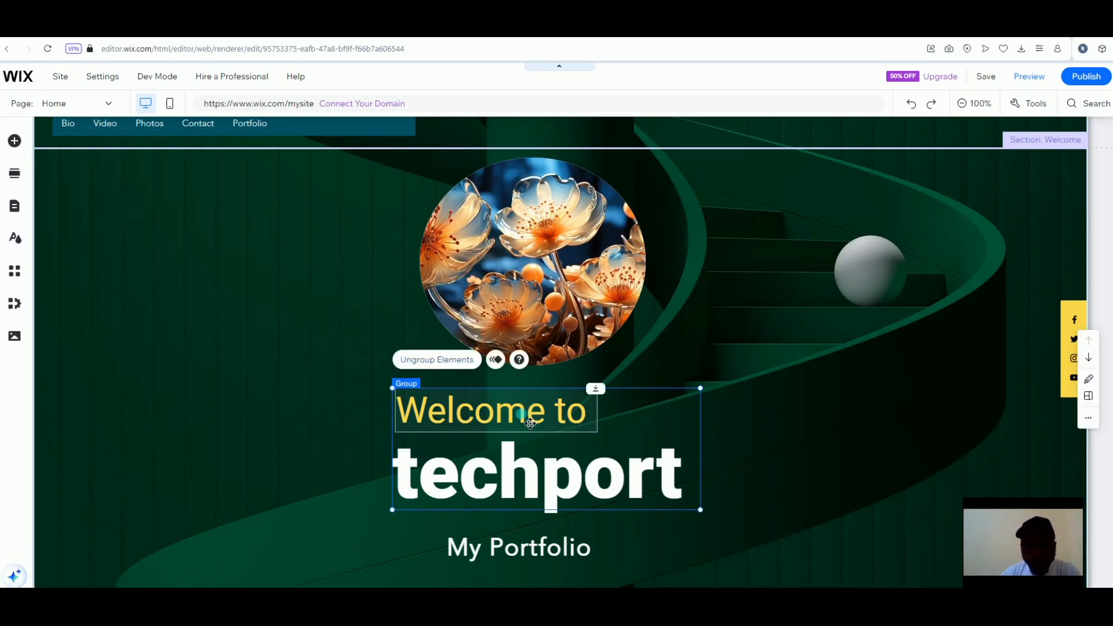
# Set the 'Welcome to' text font size to 50 px
pyautogui.click(530, 423)
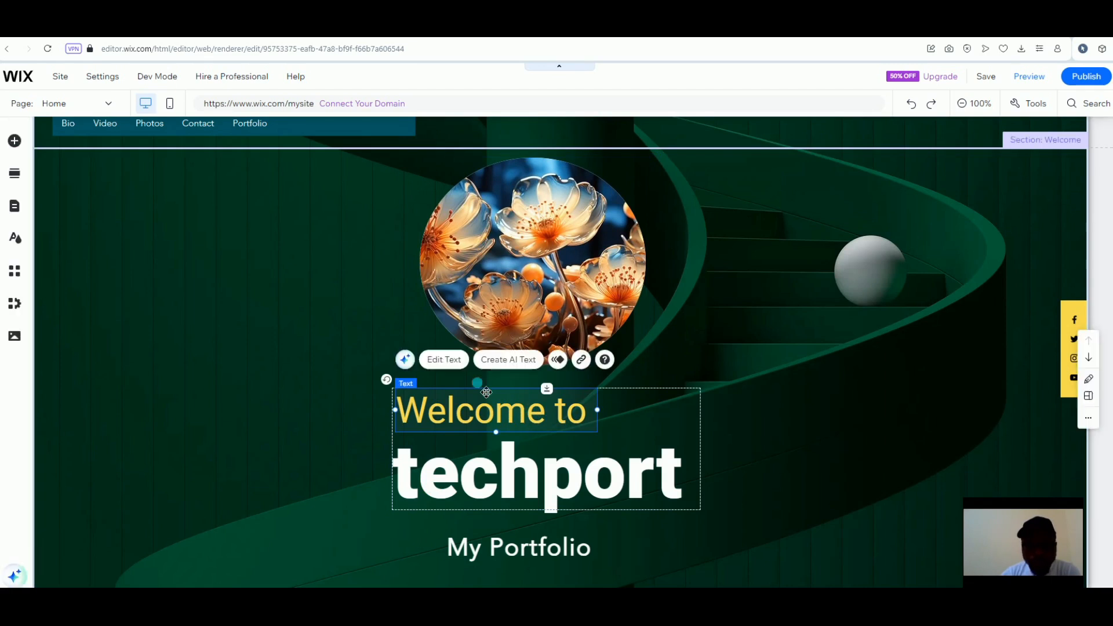
pyautogui.click(450, 367)
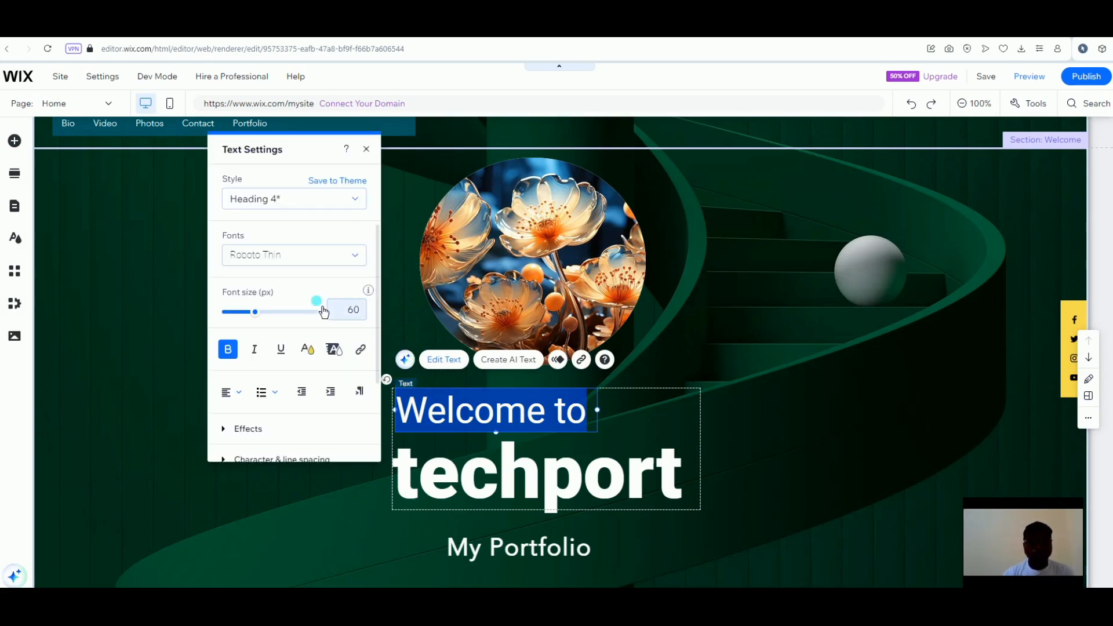
pyautogui.click(360, 316)
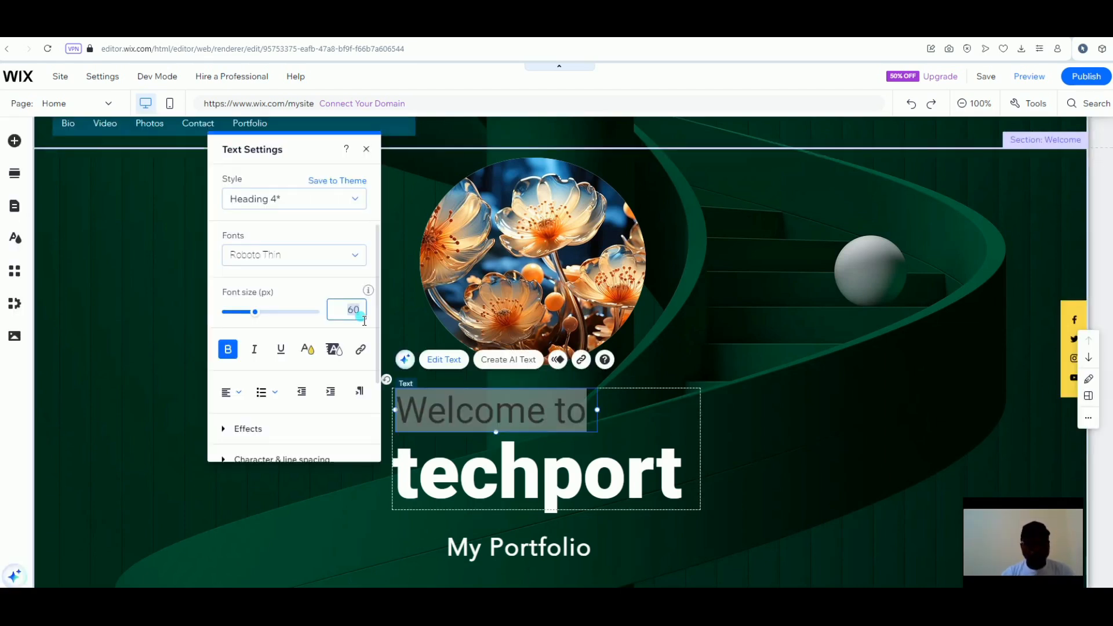
pyautogui.write('50')
pyautogui.press('Return')
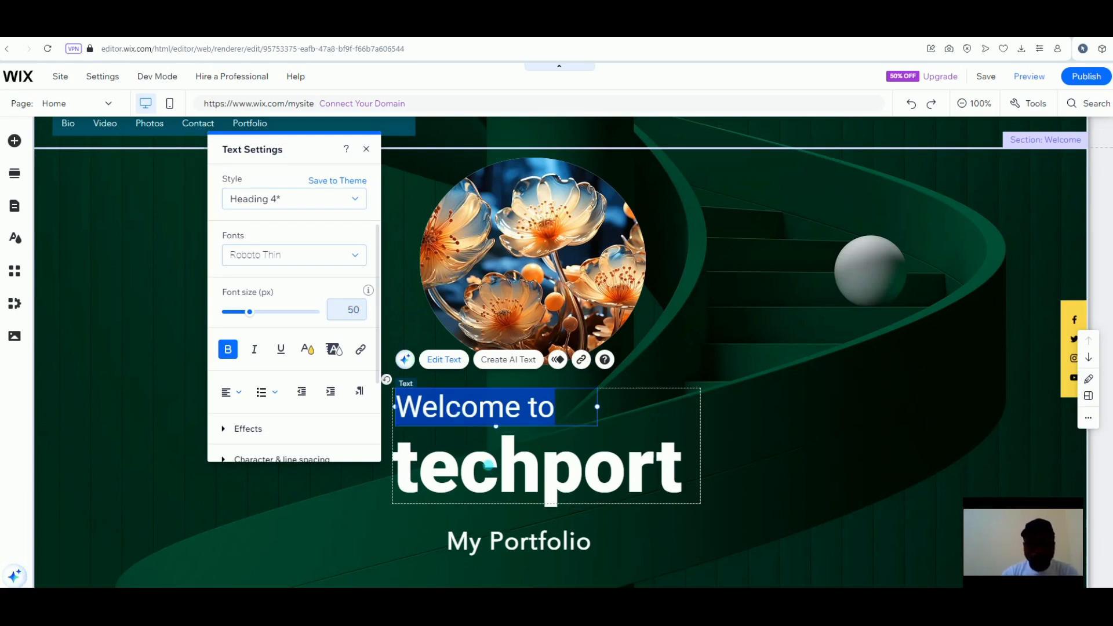
# Set the techport title font size to 115 px
pyautogui.click(490, 465)
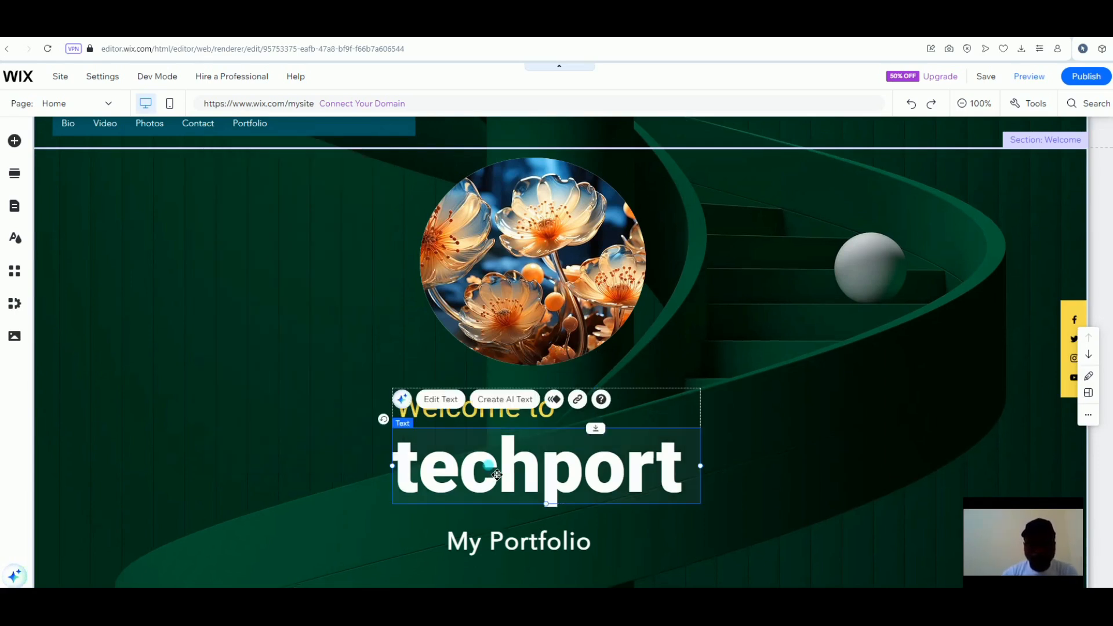
pyautogui.click(451, 405)
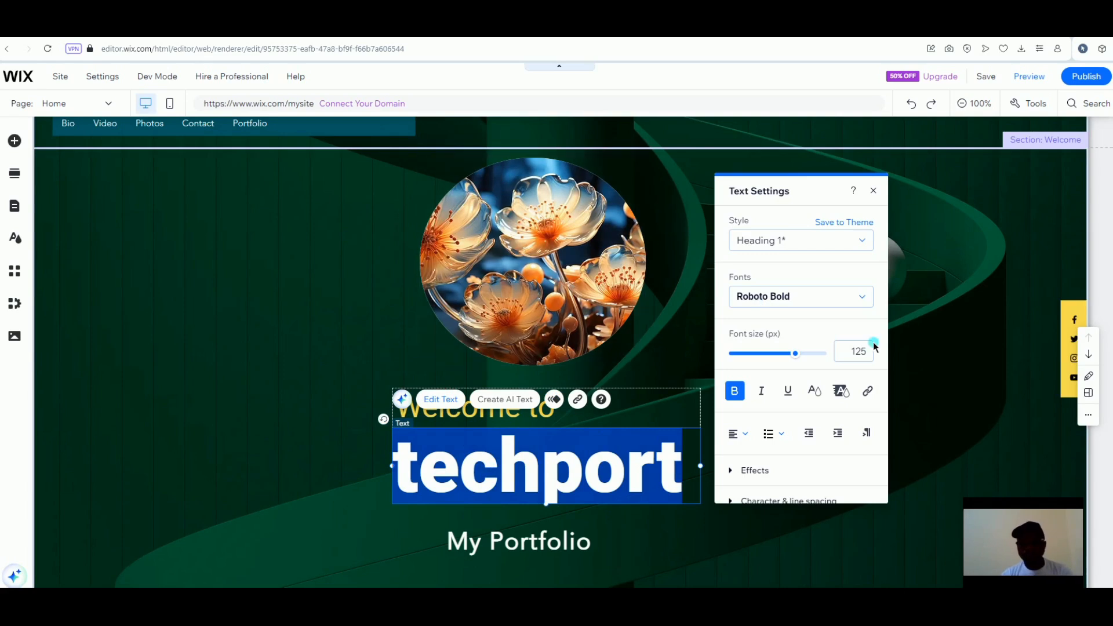
pyautogui.click(863, 350)
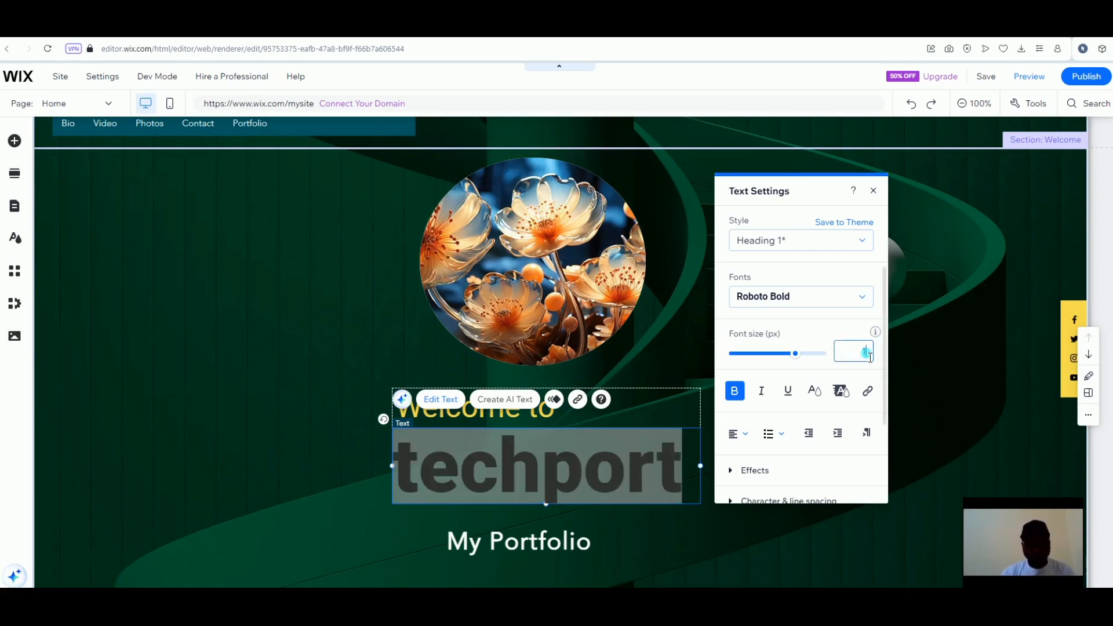
pyautogui.write('115')
pyautogui.press('Return')
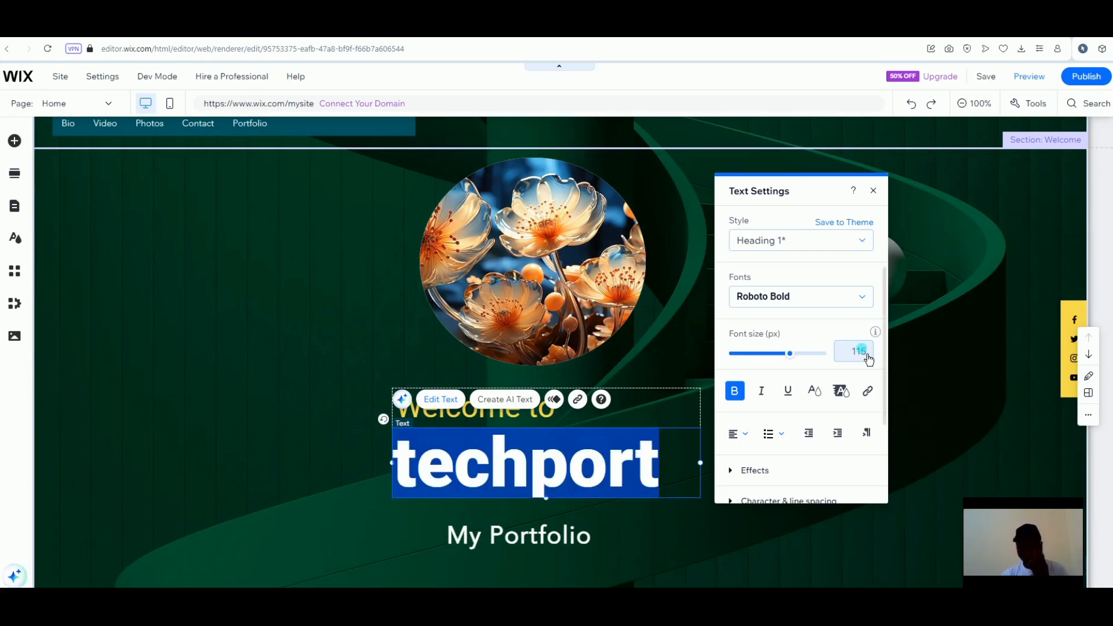
pyautogui.click(395, 348)
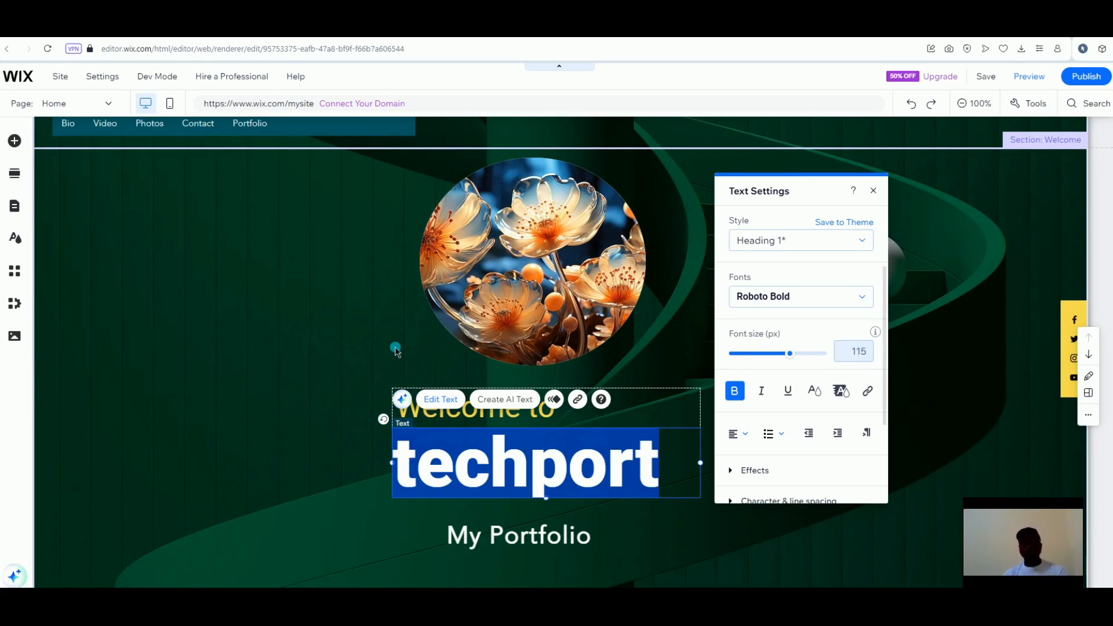
pyautogui.click(396, 349)
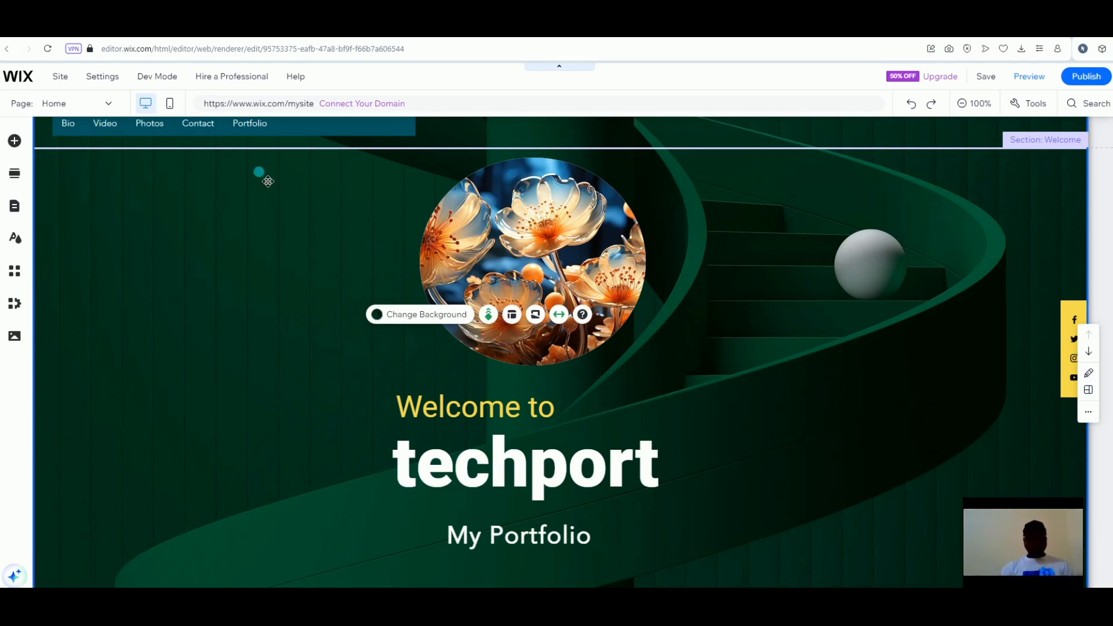
# Move the navigation menu and the Explore Projects button rightward in the header
pyautogui.click(239, 135)
pyautogui.click(240, 138)
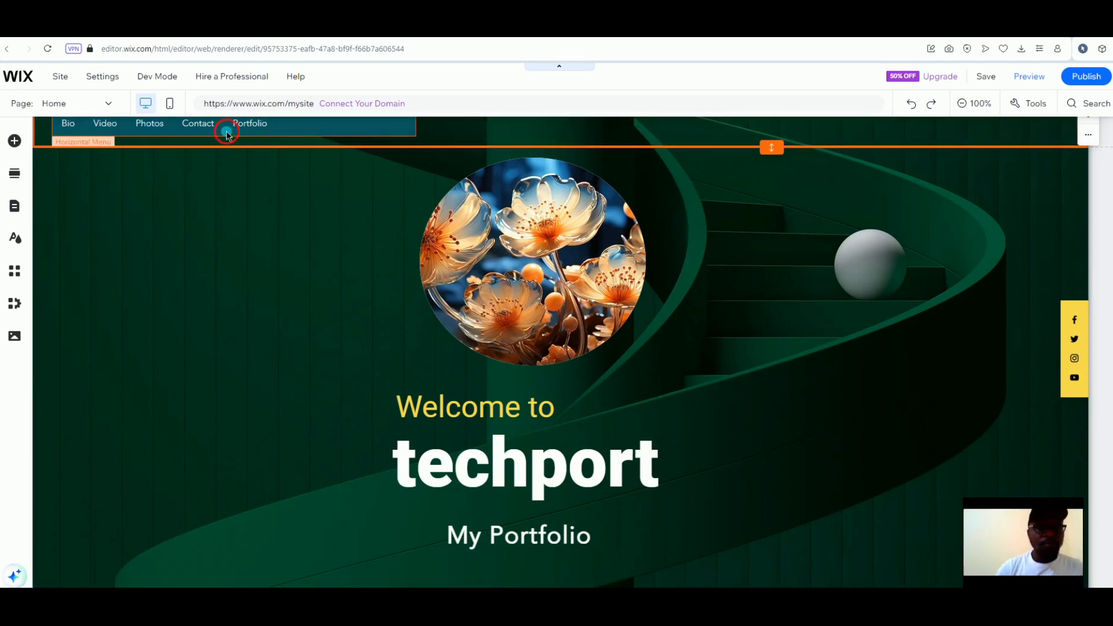
pyautogui.moveTo(410, 142)
pyautogui.mouseDown()
pyautogui.moveTo(861, 154)
pyautogui.moveTo(785, 174)
pyautogui.moveTo(780, 163)
pyautogui.mouseUp()
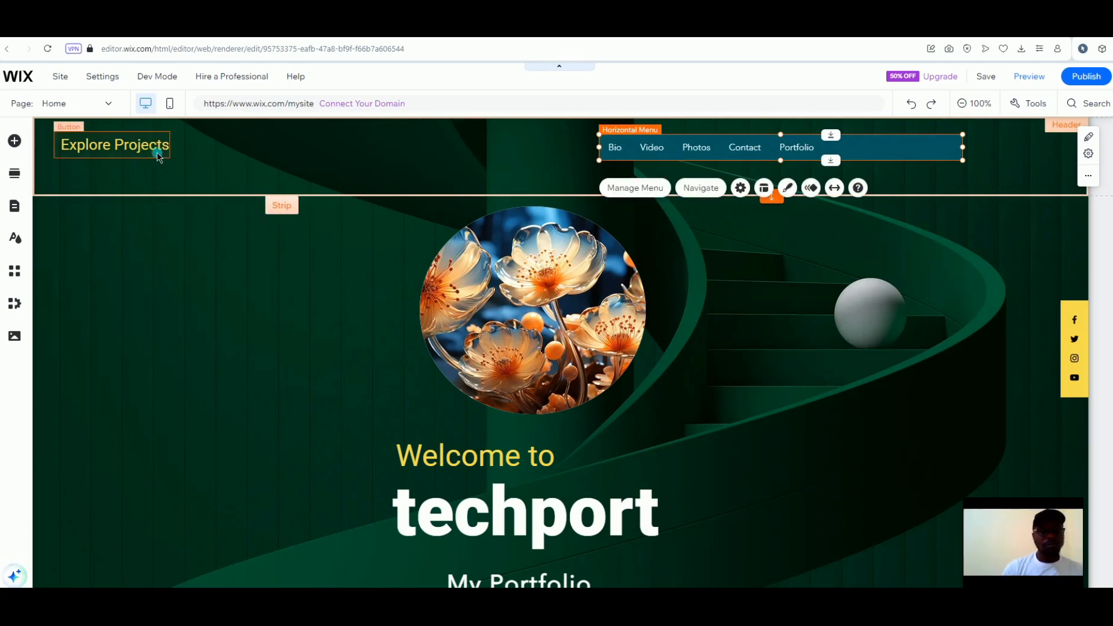
pyautogui.click(159, 157)
pyautogui.moveTo(158, 156); pyautogui.dragTo(652, 165)
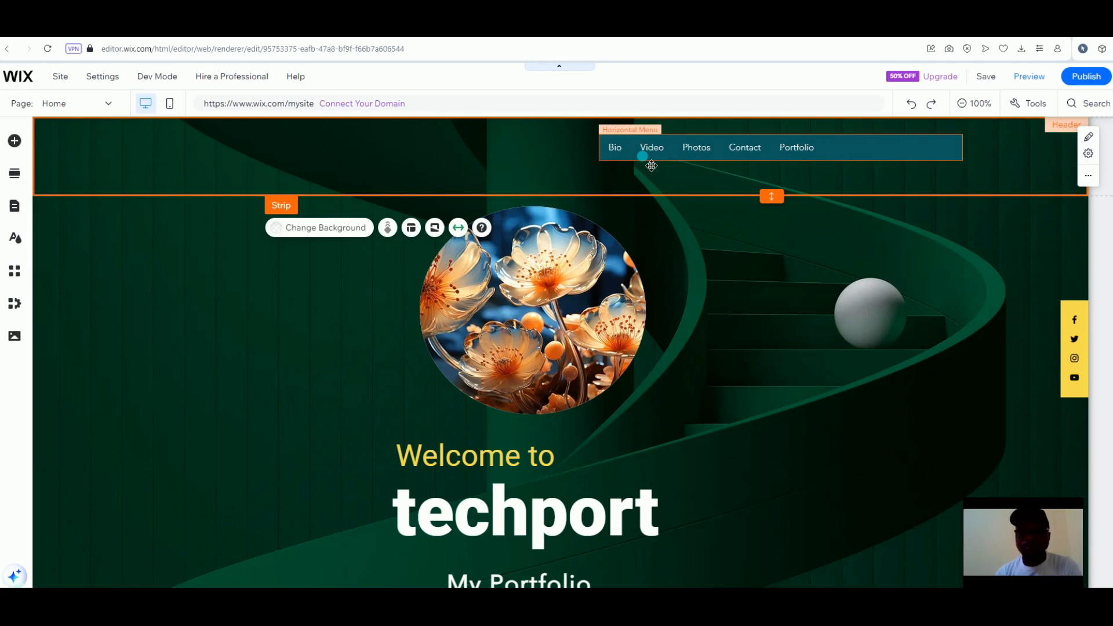
# Narrow the navigation menu from 602 to 401 px so it ends after Portfolio
pyautogui.click(649, 156)
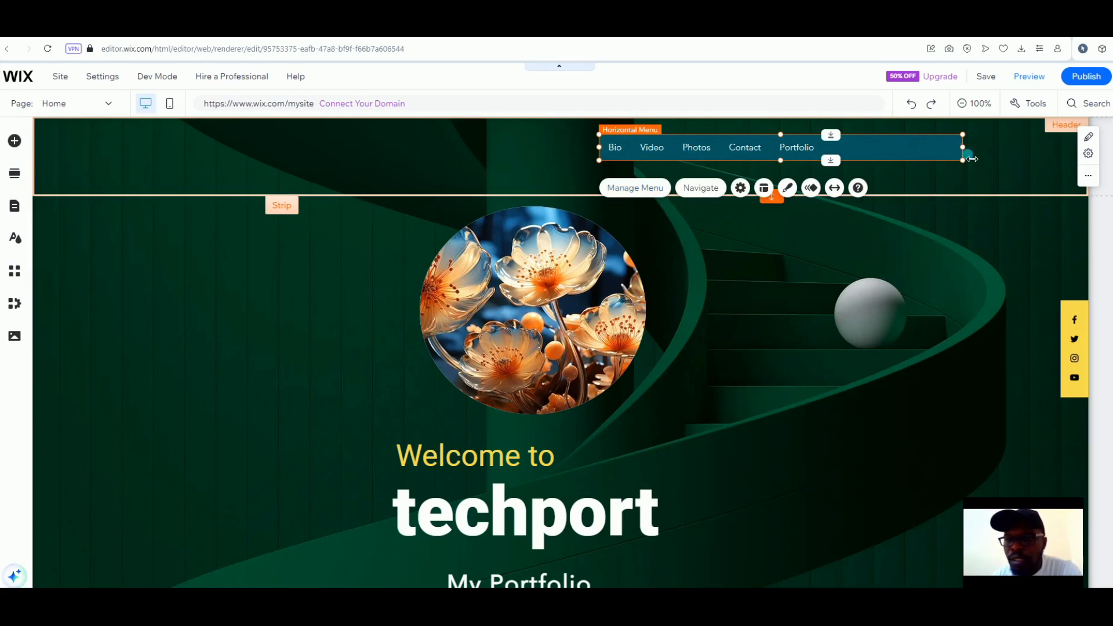
pyautogui.moveTo(972, 159); pyautogui.dragTo(849, 159)
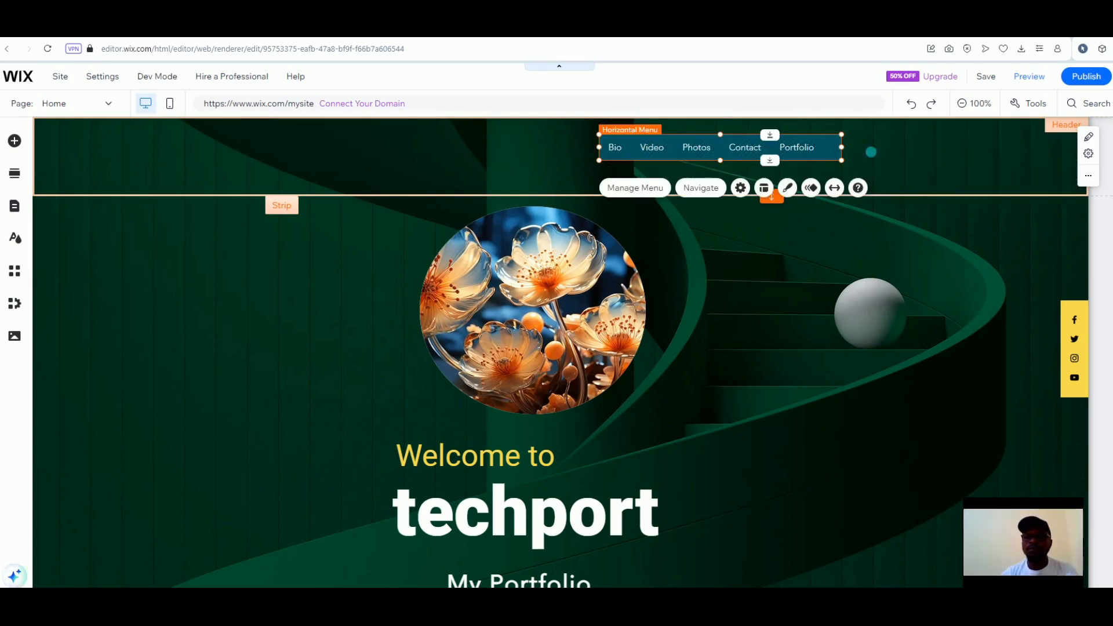
pyautogui.click(946, 153)
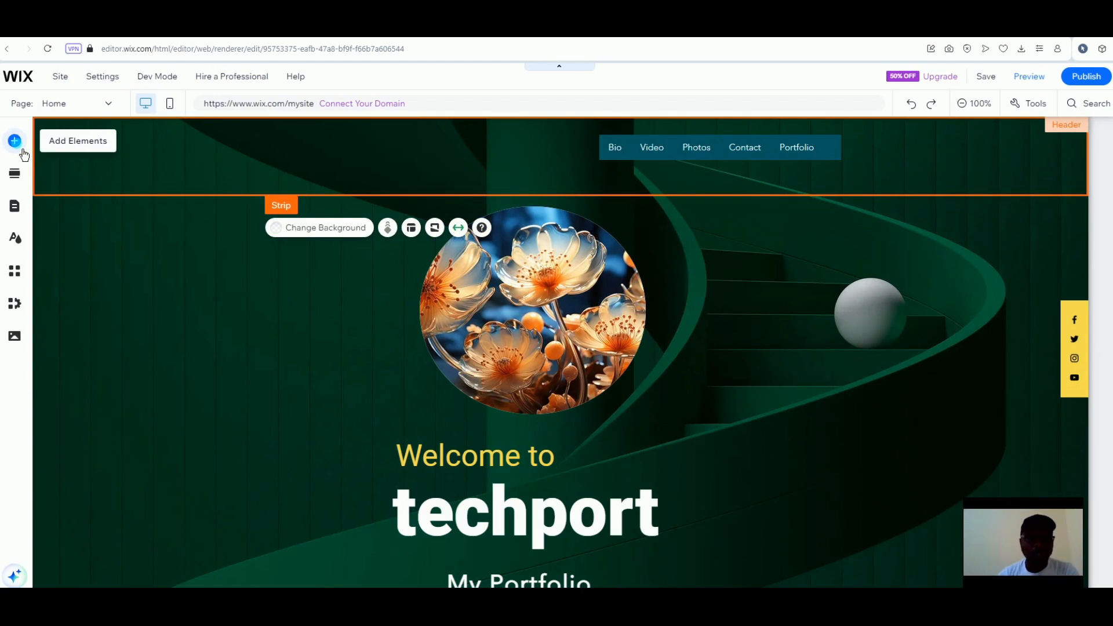
# Add the outlined Get Started button from Text & Icon Buttons into the header
pyautogui.click(24, 152)
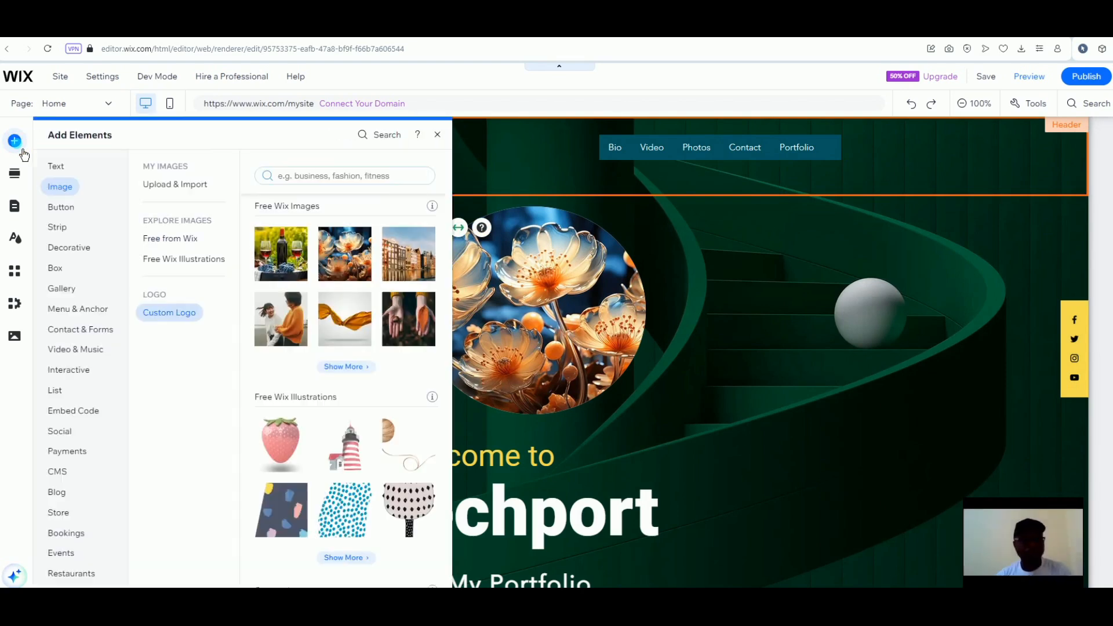
pyautogui.click(63, 210)
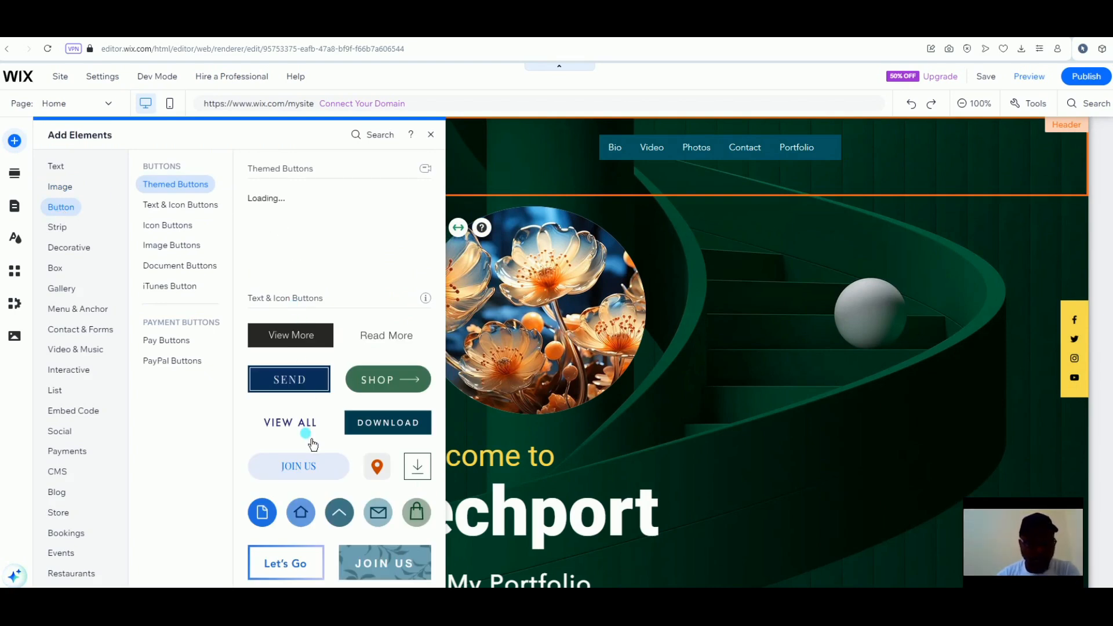
pyautogui.scroll(-2, 313, 445)
pyautogui.scroll(2, 313, 445)
pyautogui.scroll(-2, 310, 438)
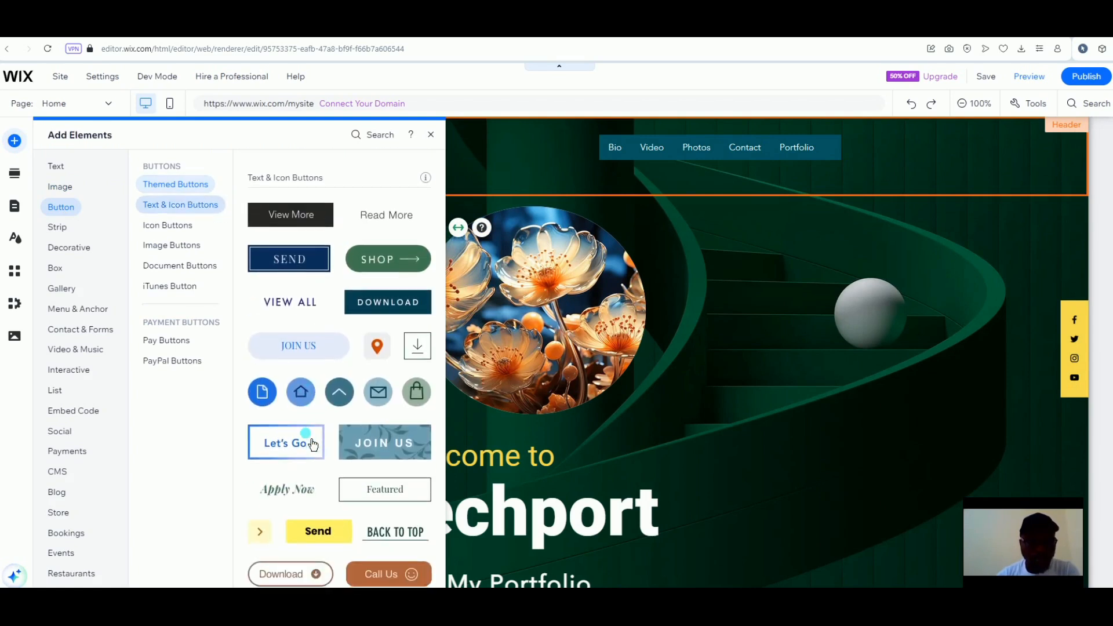
pyautogui.scroll(-2, 313, 445)
pyautogui.scroll(-1, 313, 445)
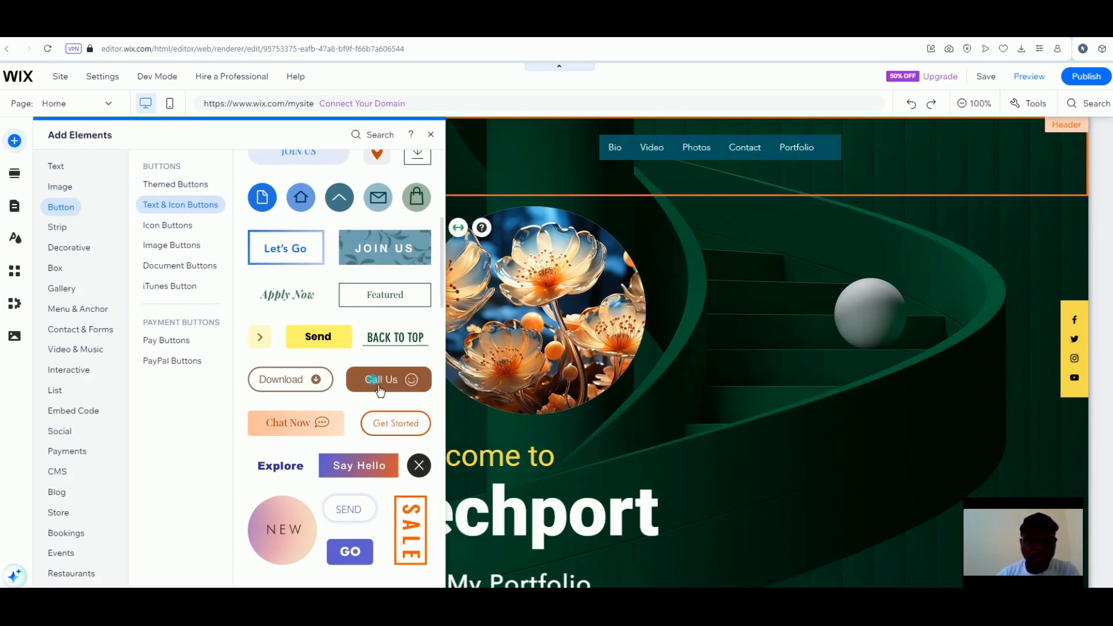
pyautogui.scroll(-2, 381, 391)
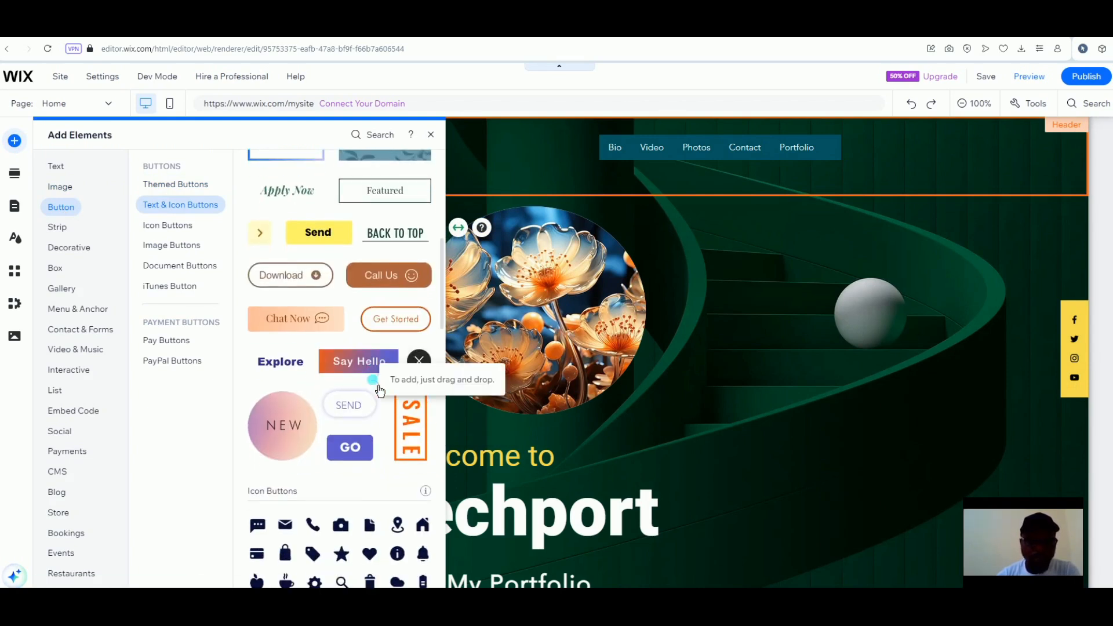
pyautogui.scroll(2, 380, 390)
pyautogui.scroll(1, 380, 390)
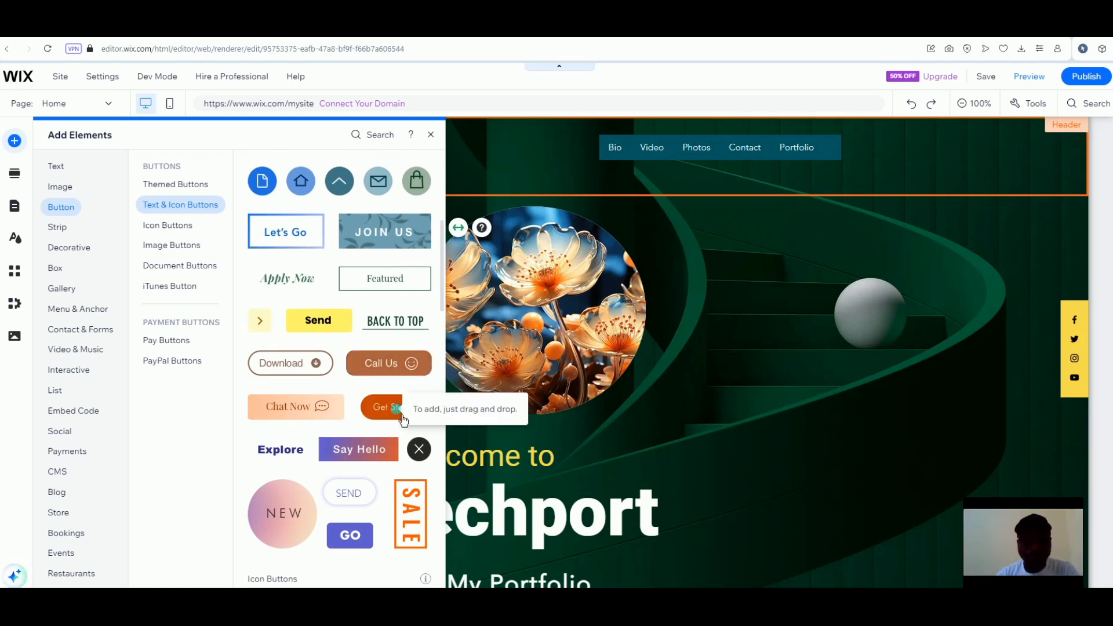
pyautogui.moveTo(404, 421); pyautogui.dragTo(583, 169)
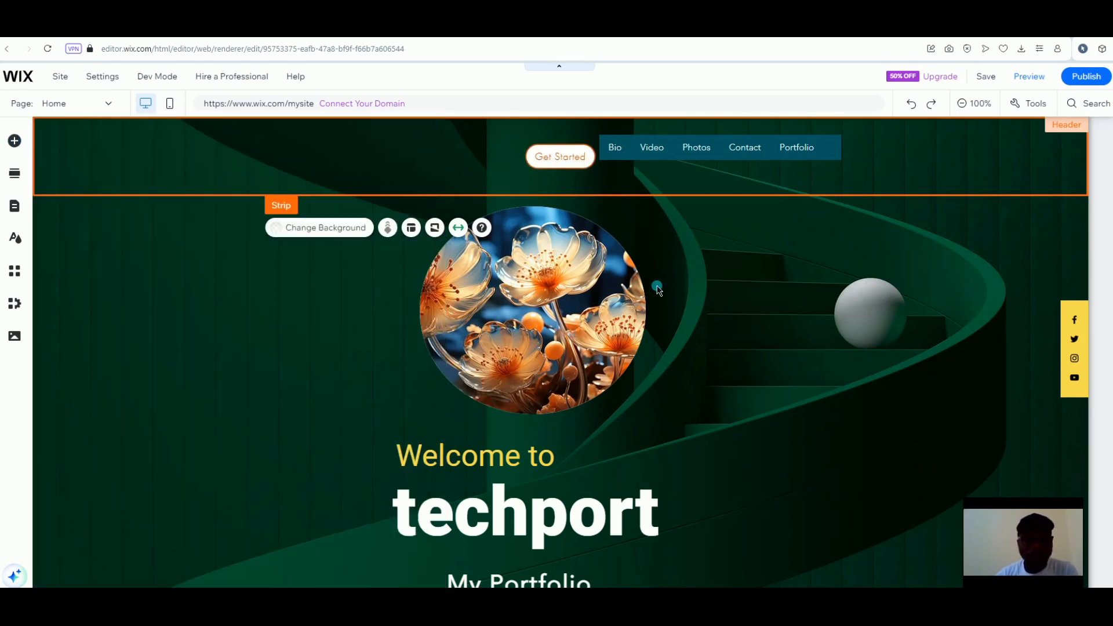
# Place the Get Started button in the header right beside the Portfolio menu item
pyautogui.click(567, 164)
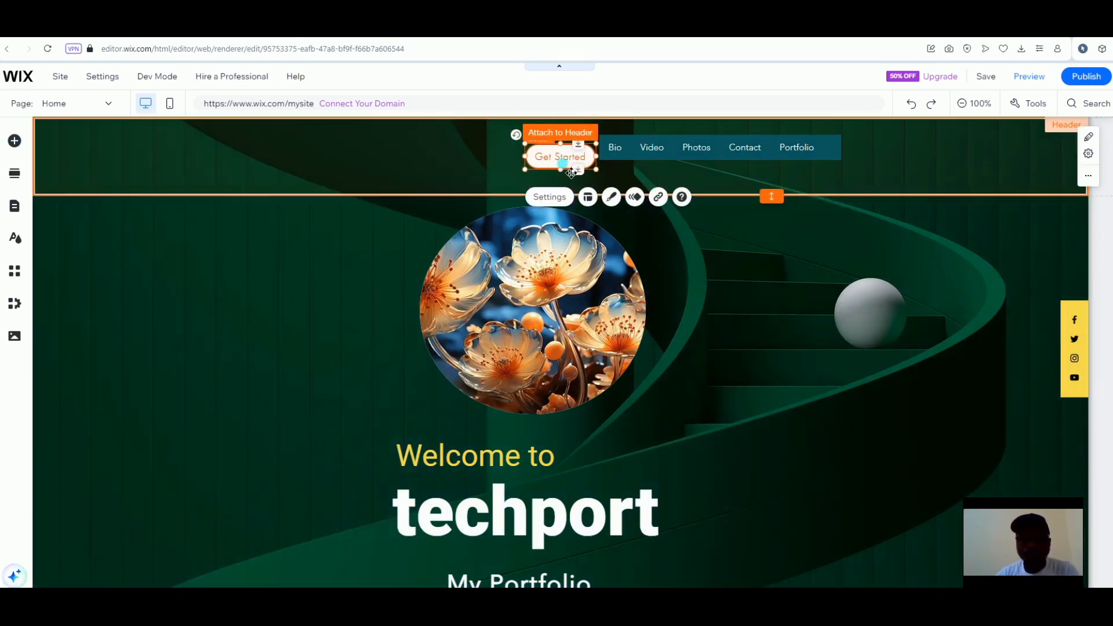
pyautogui.moveTo(571, 173); pyautogui.dragTo(859, 170)
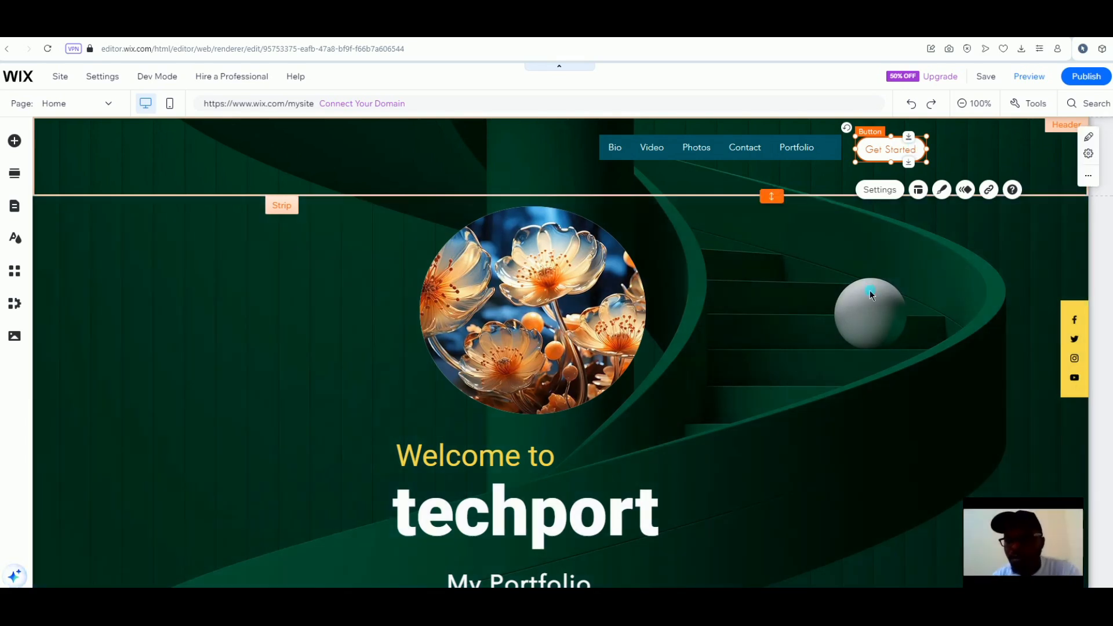
pyautogui.click(871, 295)
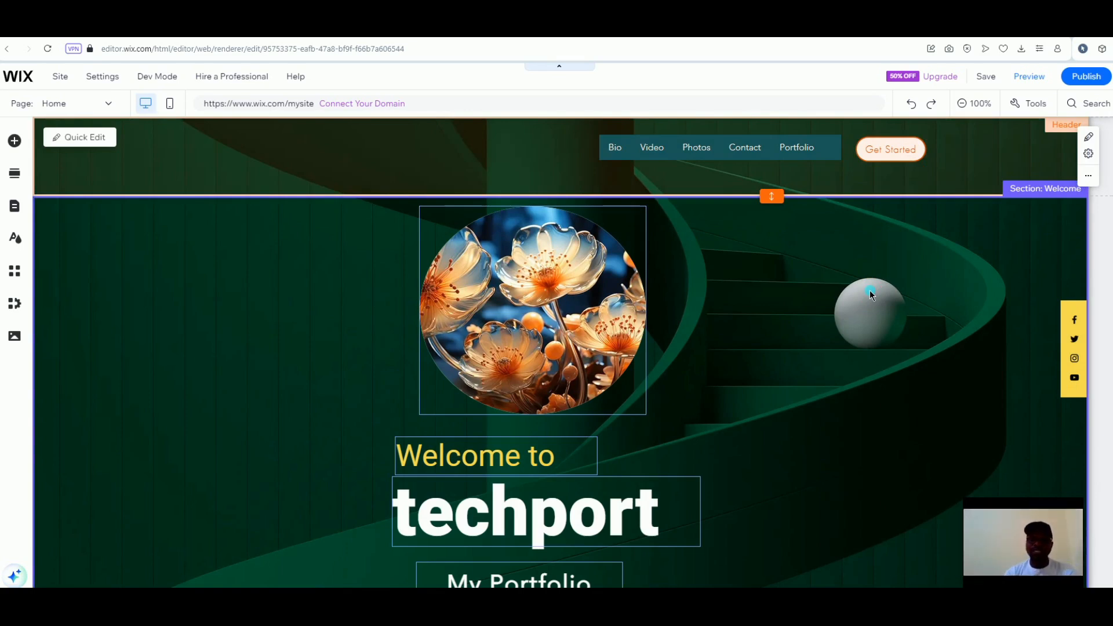
pyautogui.click(878, 299)
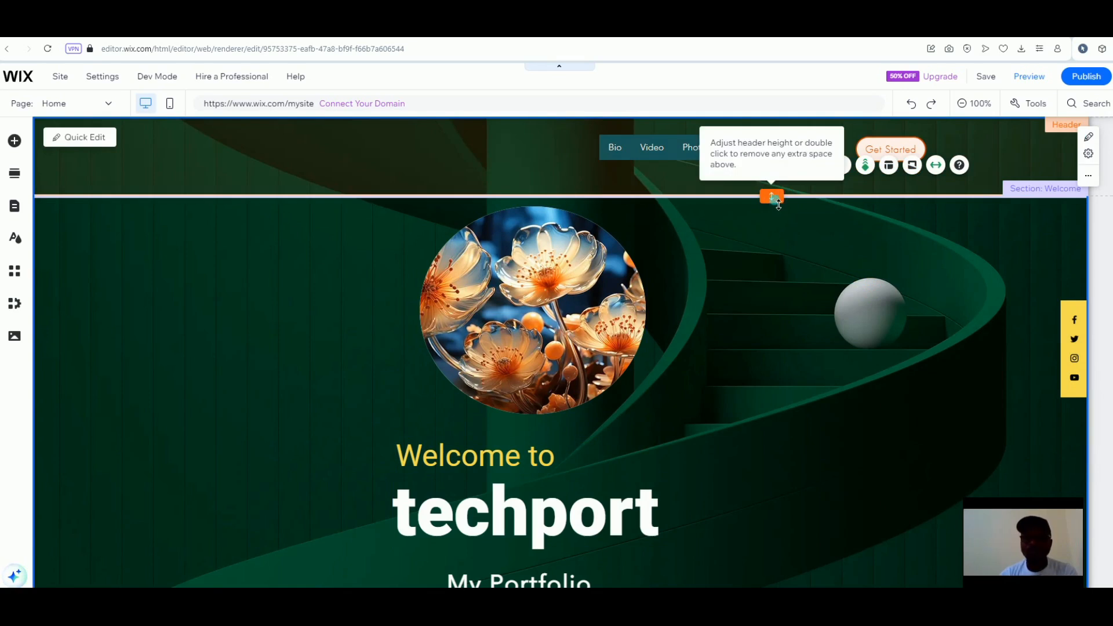
pyautogui.click(773, 194)
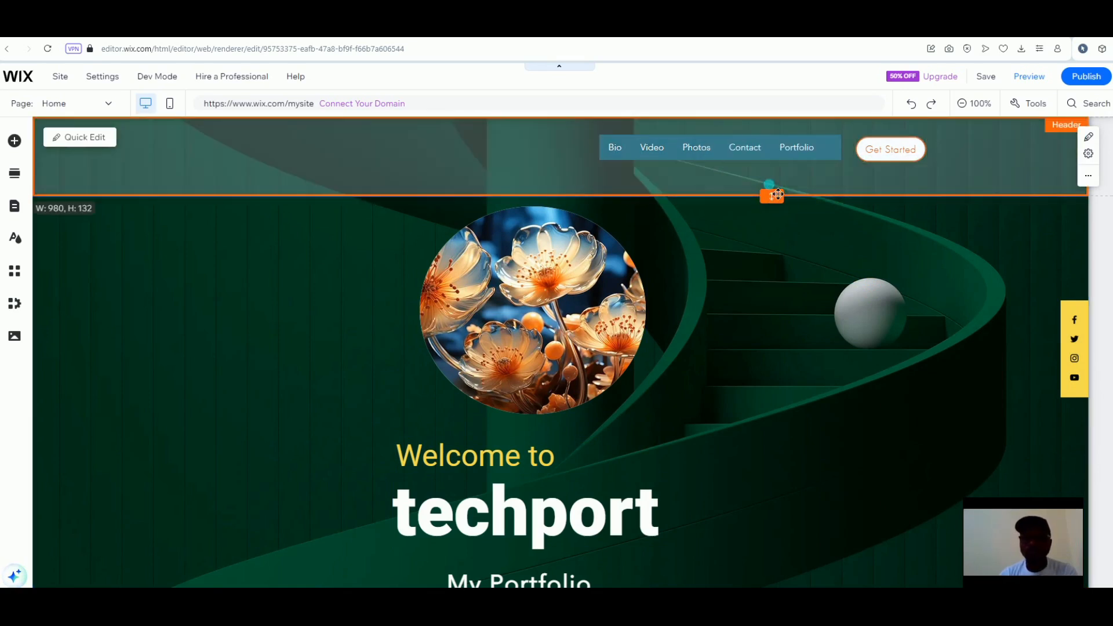
pyautogui.click(771, 157)
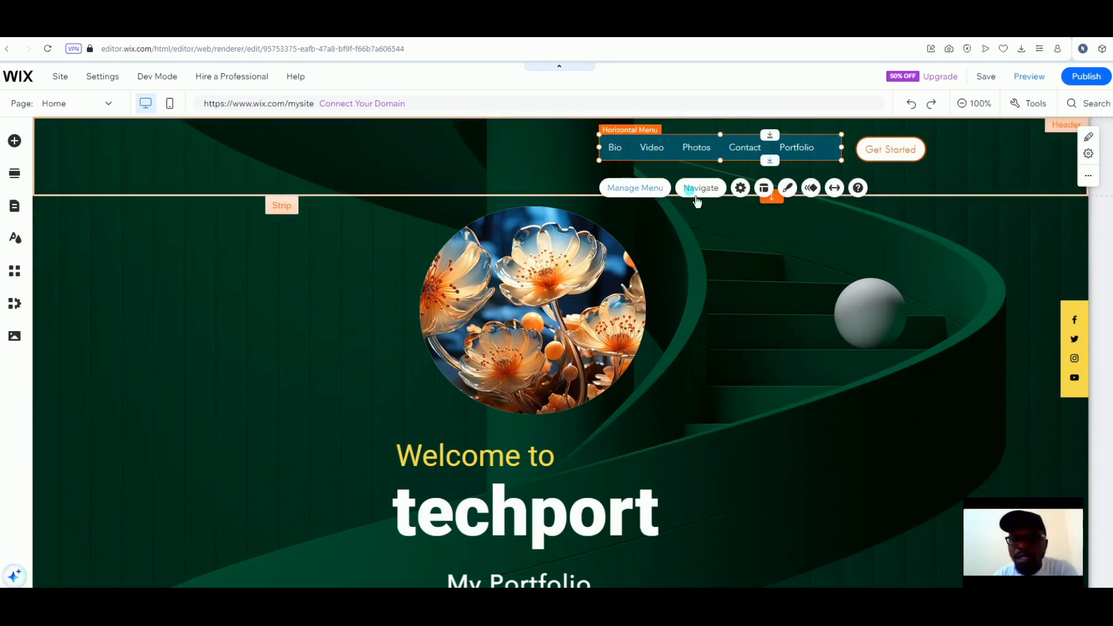
pyautogui.click(651, 193)
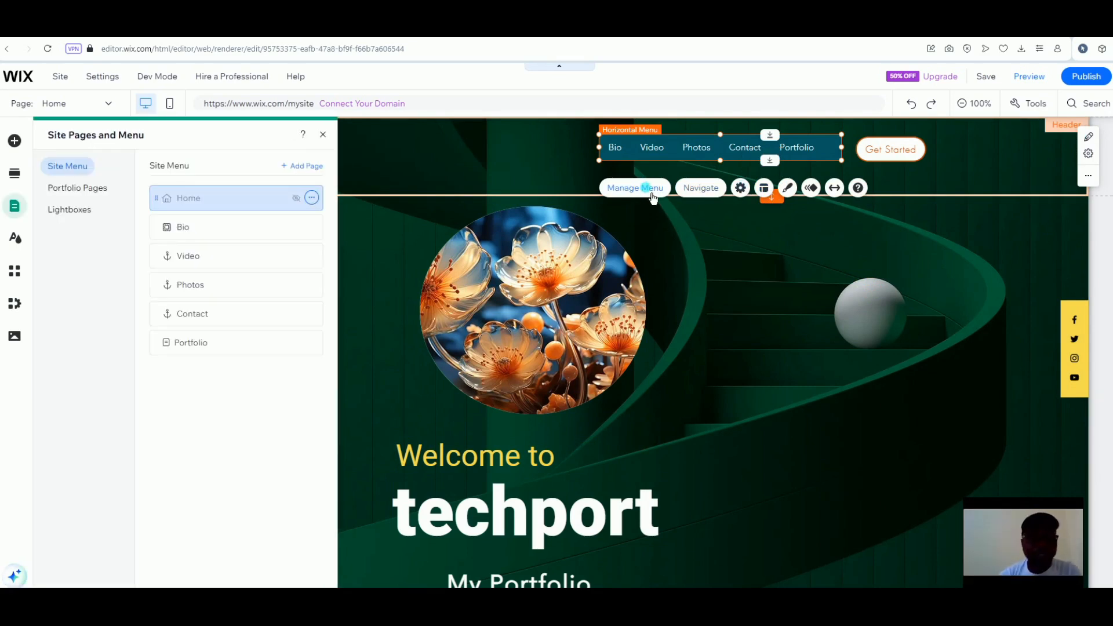
pyautogui.click(652, 195)
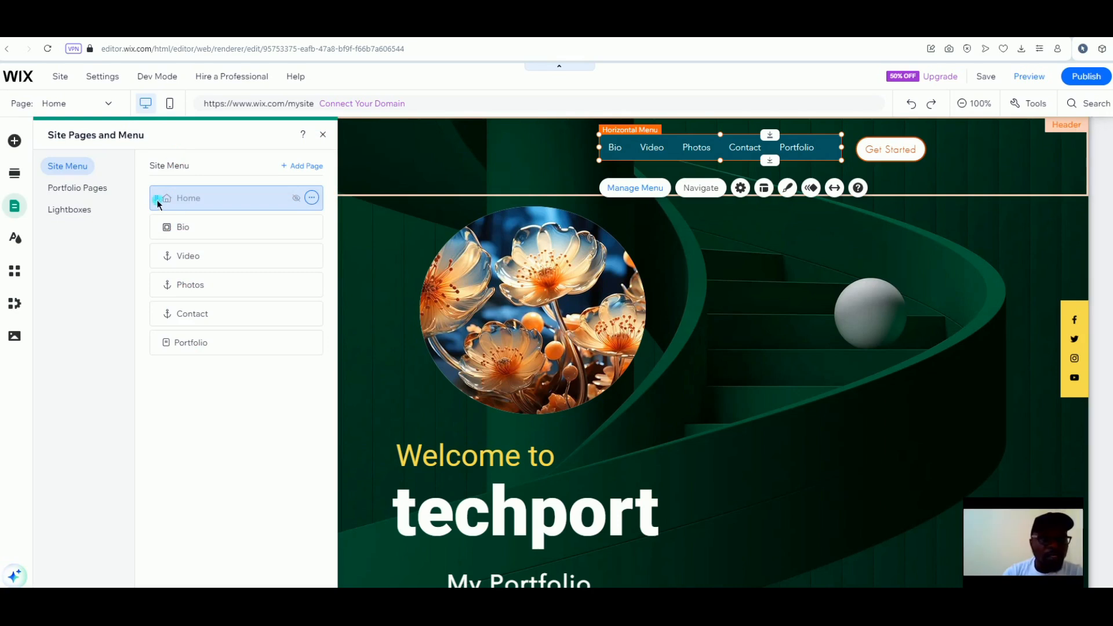
pyautogui.click(323, 134)
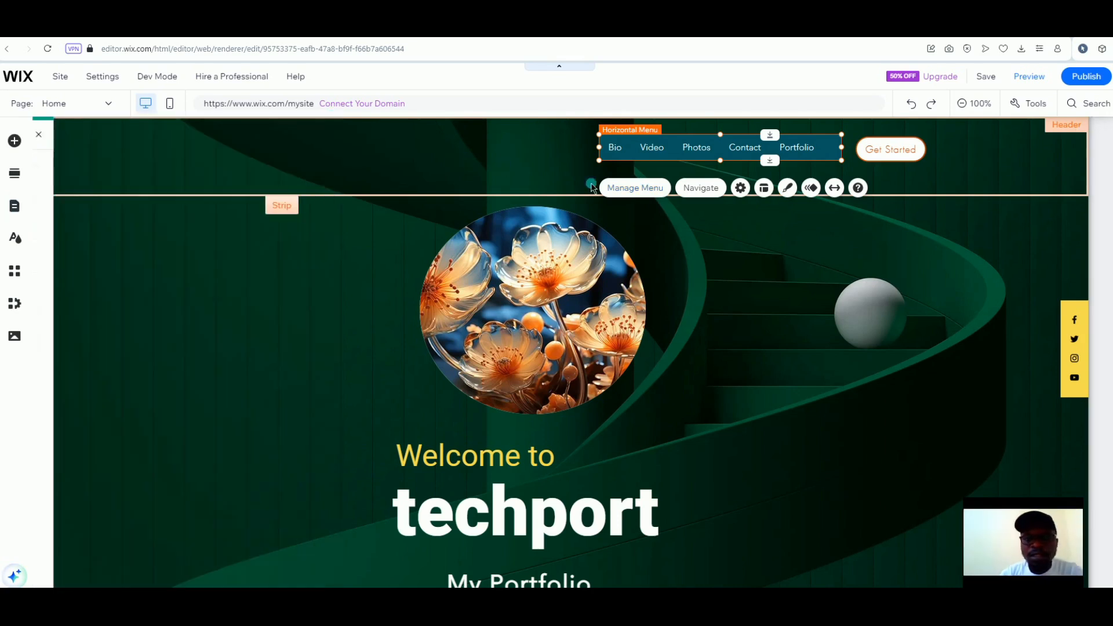
pyautogui.click(742, 188)
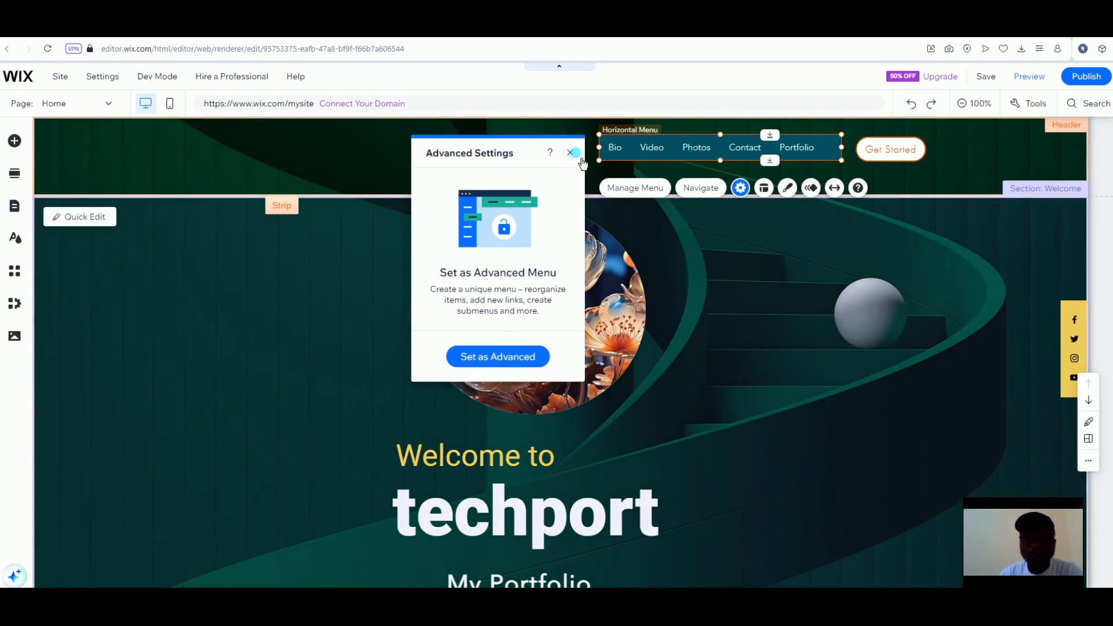
pyautogui.click(574, 153)
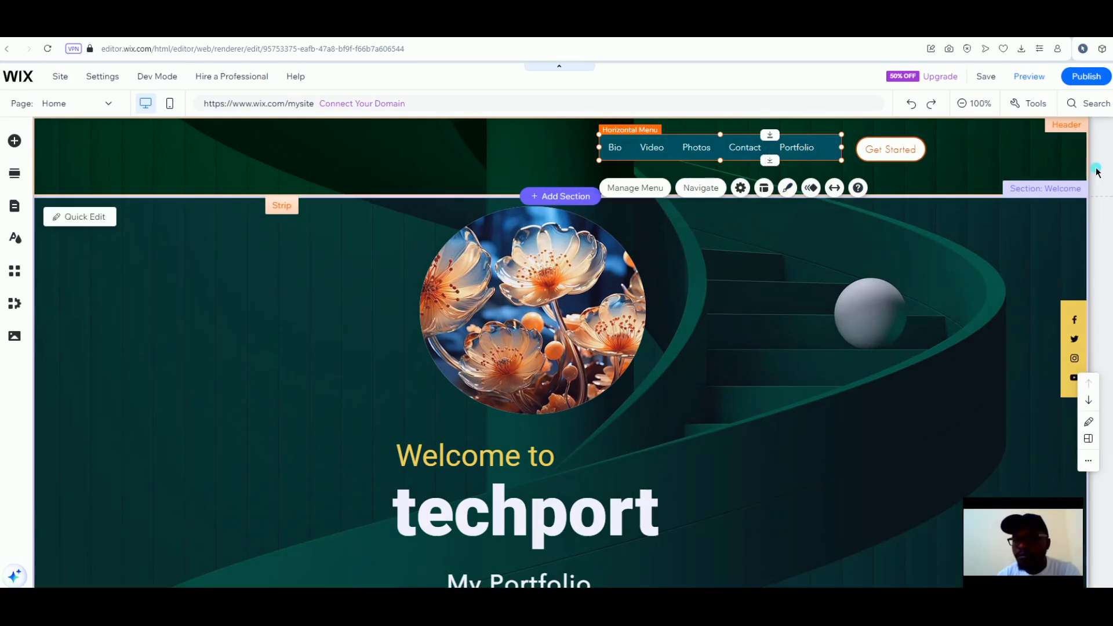
# Open Quick Edit for the header from its More actions menu
pyautogui.click(1046, 182)
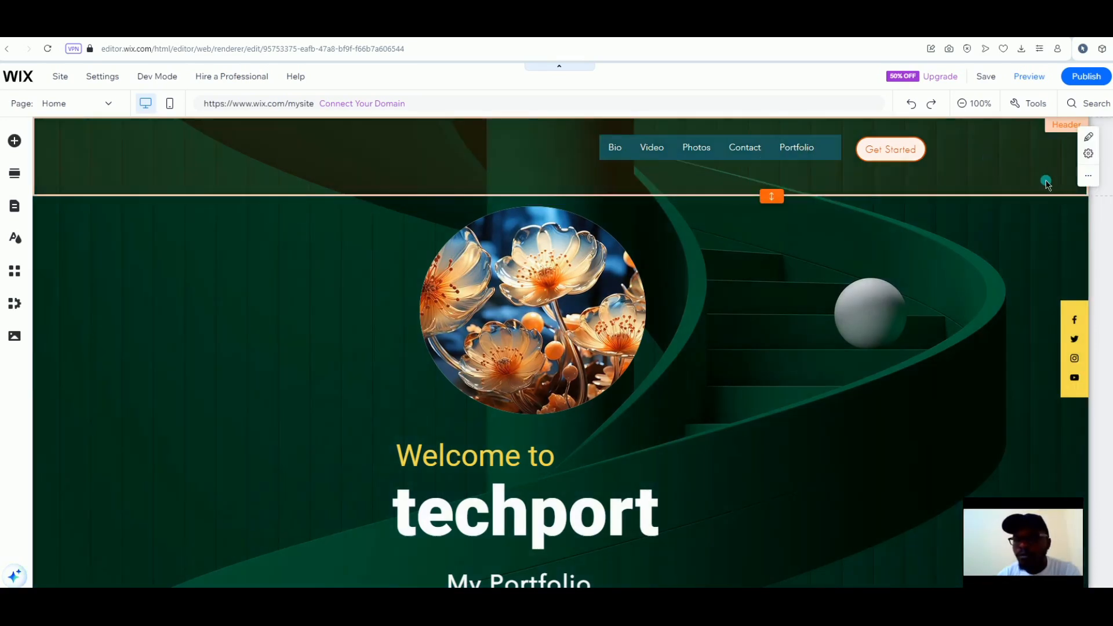
pyautogui.click(1086, 176)
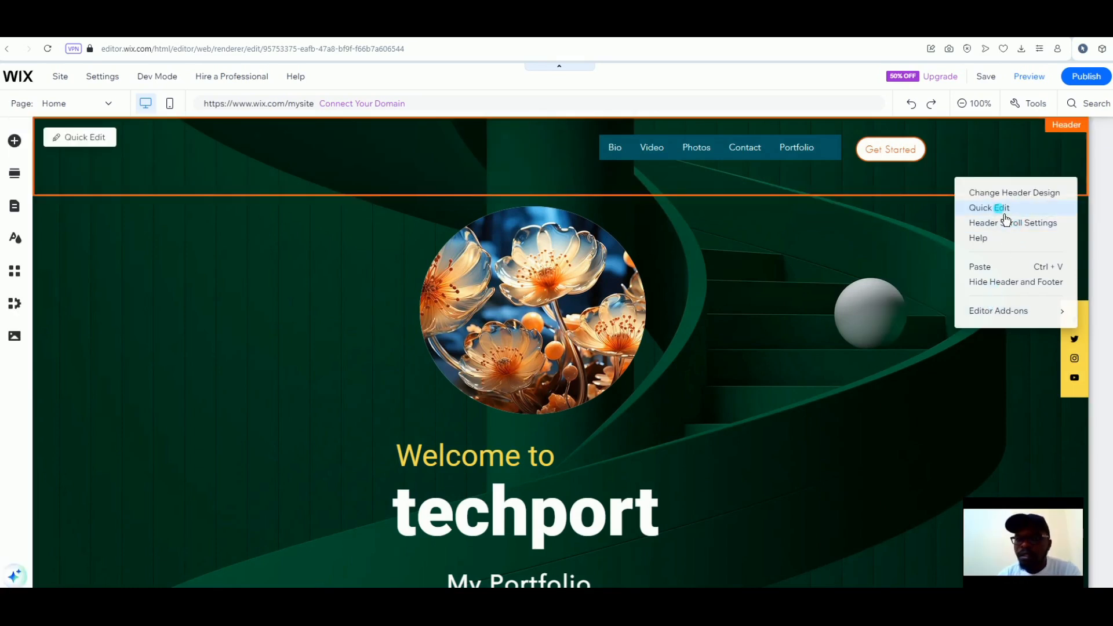
pyautogui.click(1004, 212)
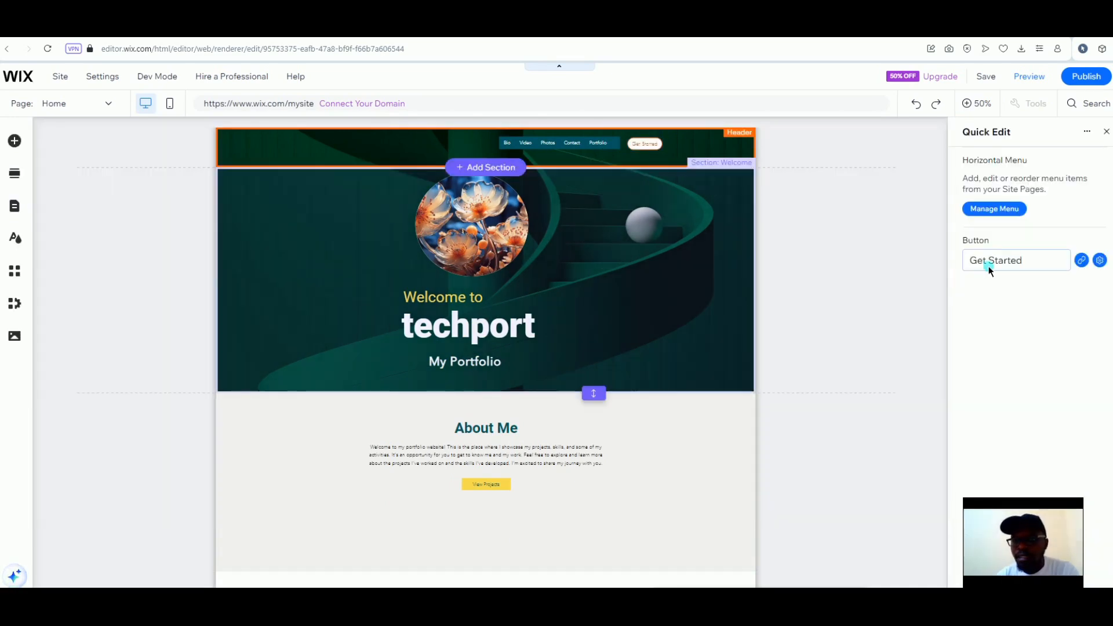
# Change the header button label to 'Conact Me' and bring up its link settings
pyautogui.click(1030, 267)
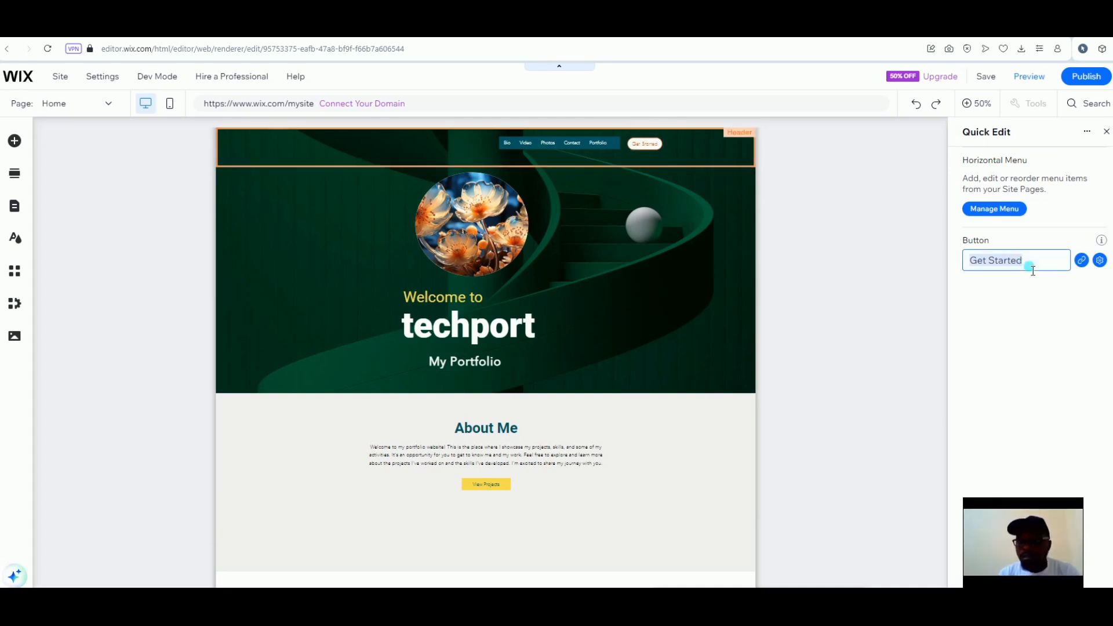
pyautogui.write('Cntt me')
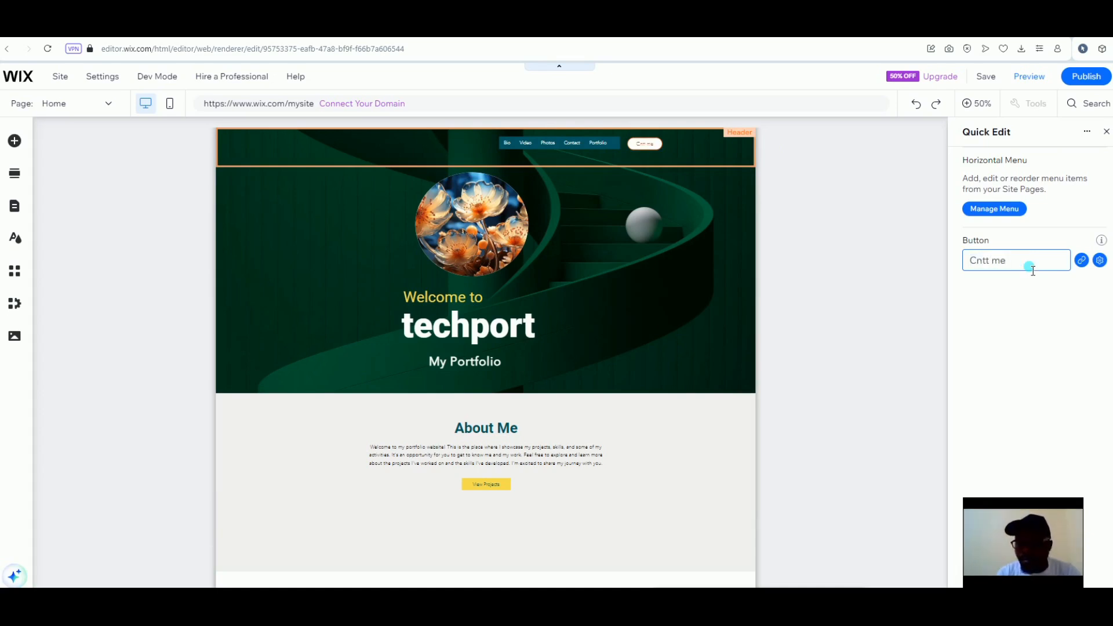
pyautogui.tripleClick(1033, 270)
pyautogui.write('Conac')
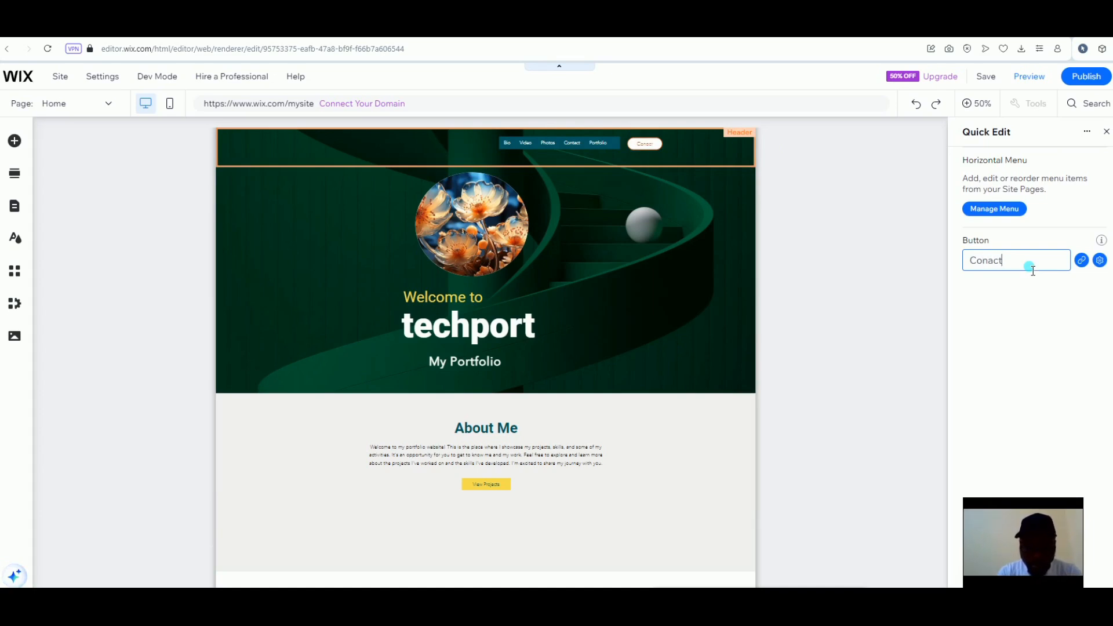
pyautogui.press('Left')
pyautogui.press('Left')
pyautogui.press('Left')
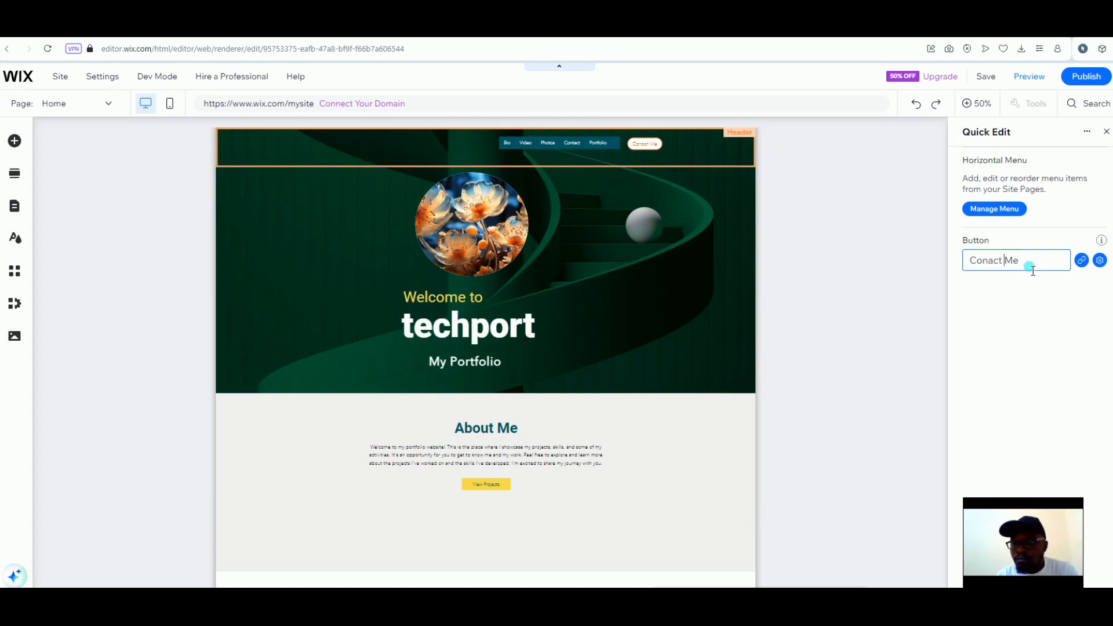
pyautogui.click(1081, 259)
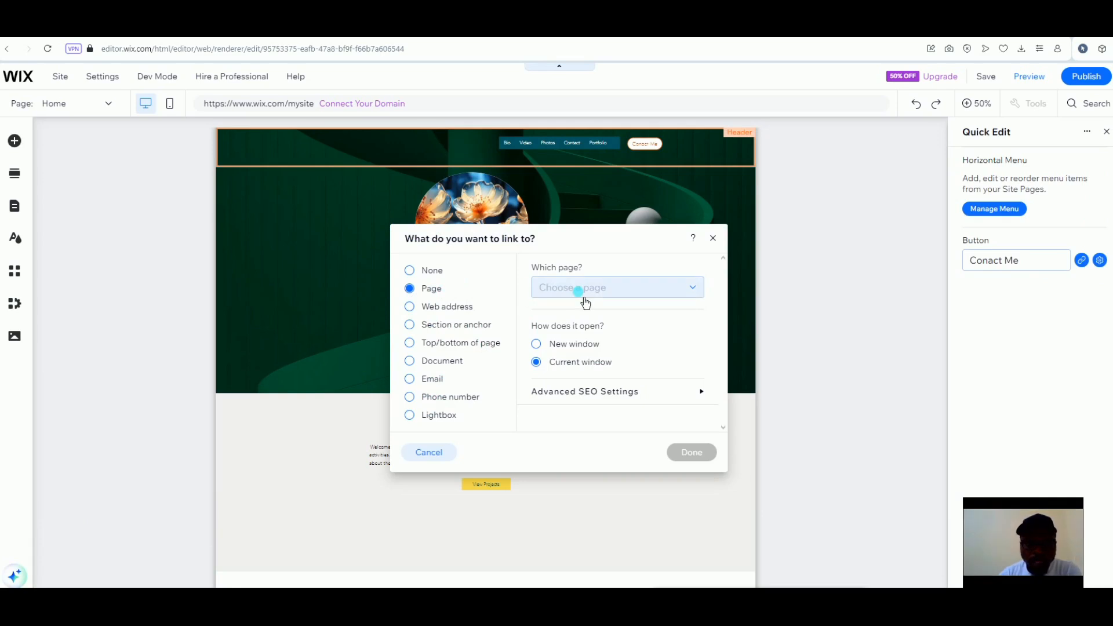
# From the link's page list, choose Add New Page to bring up the page templates
pyautogui.click(600, 289)
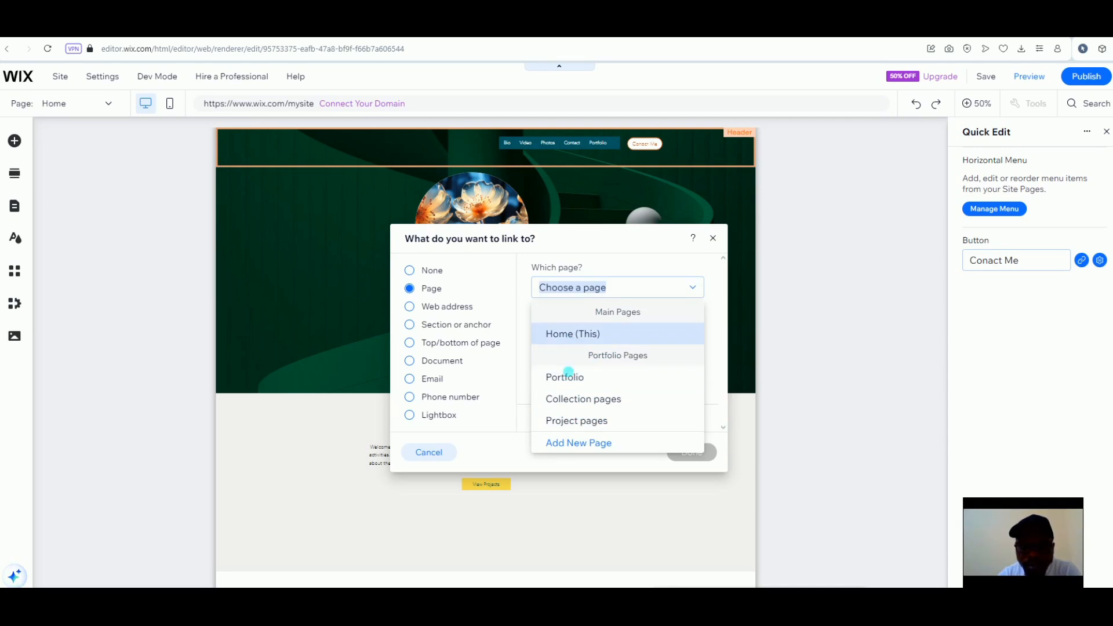
pyautogui.click(585, 441)
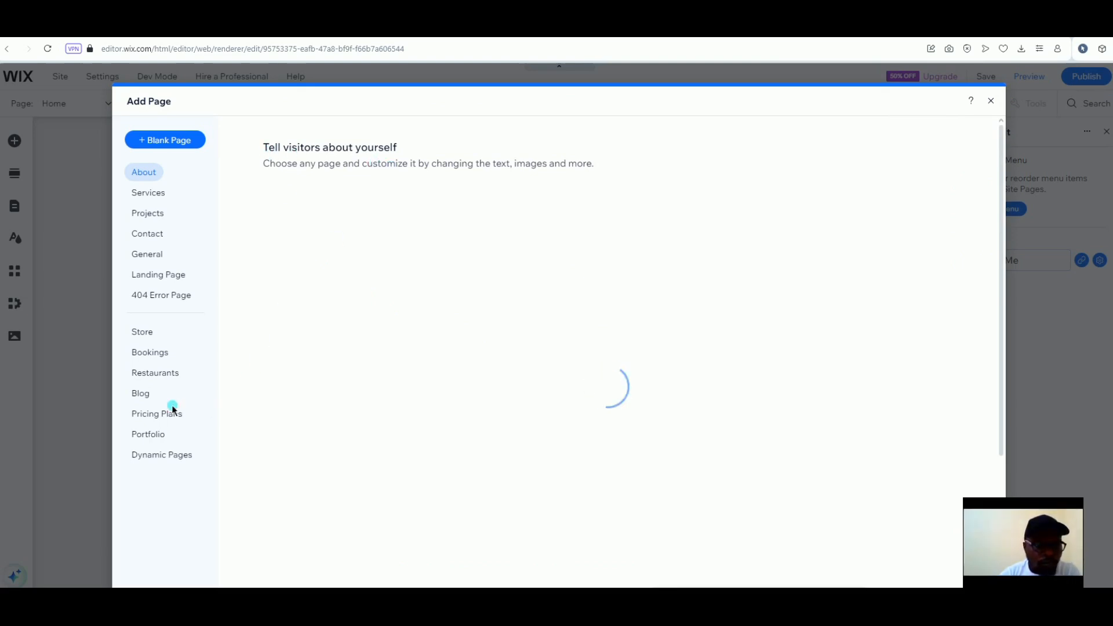
# Switch to the Contact category and reveal the Basic contact template's Add Page option
pyautogui.click(147, 238)
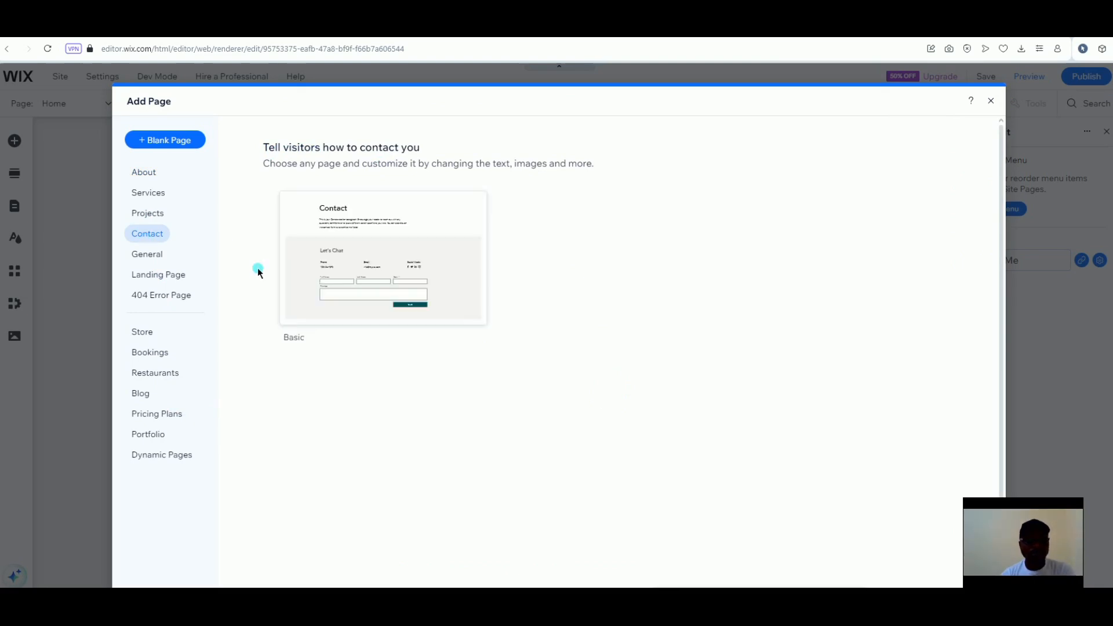
pyautogui.moveTo(380, 286)
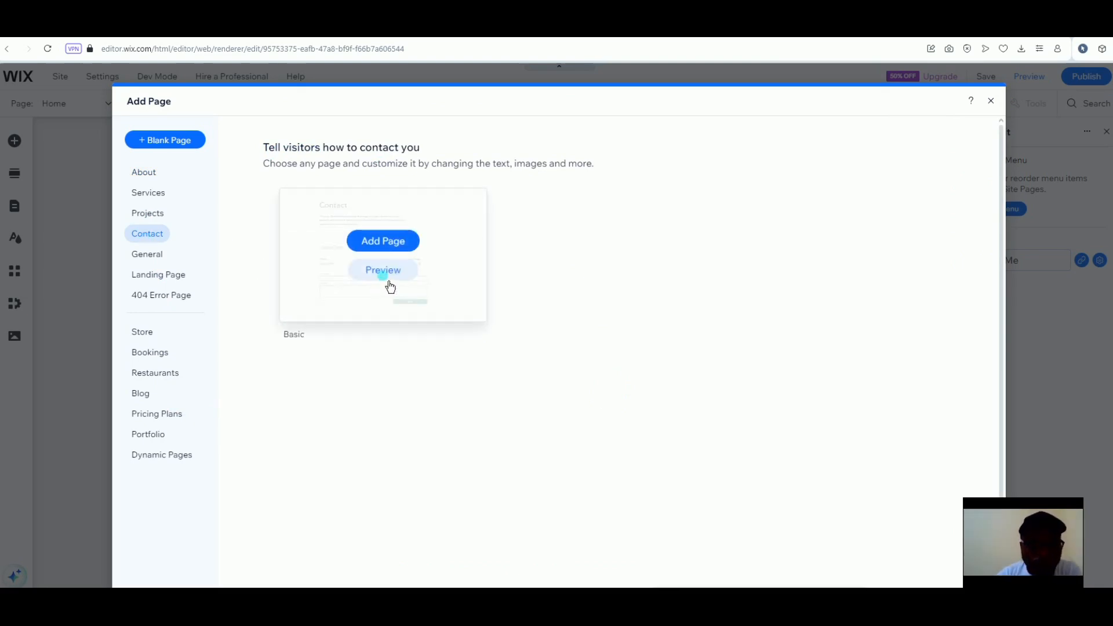
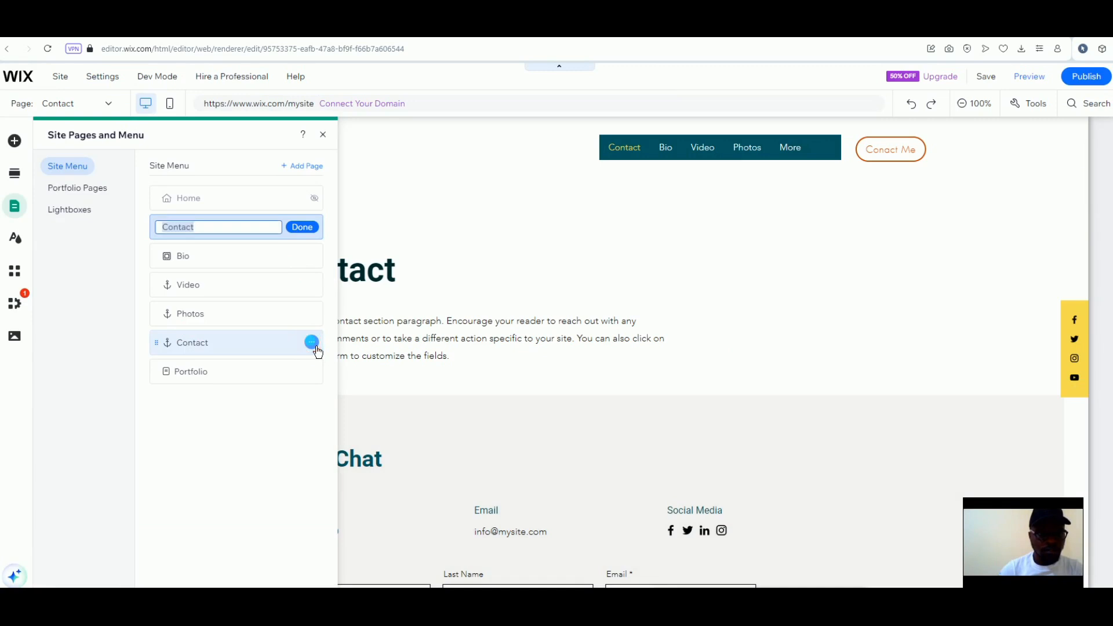
# Turn on Show in menu for the hidden Home page in Site Pages and Menu
pyautogui.click(313, 343)
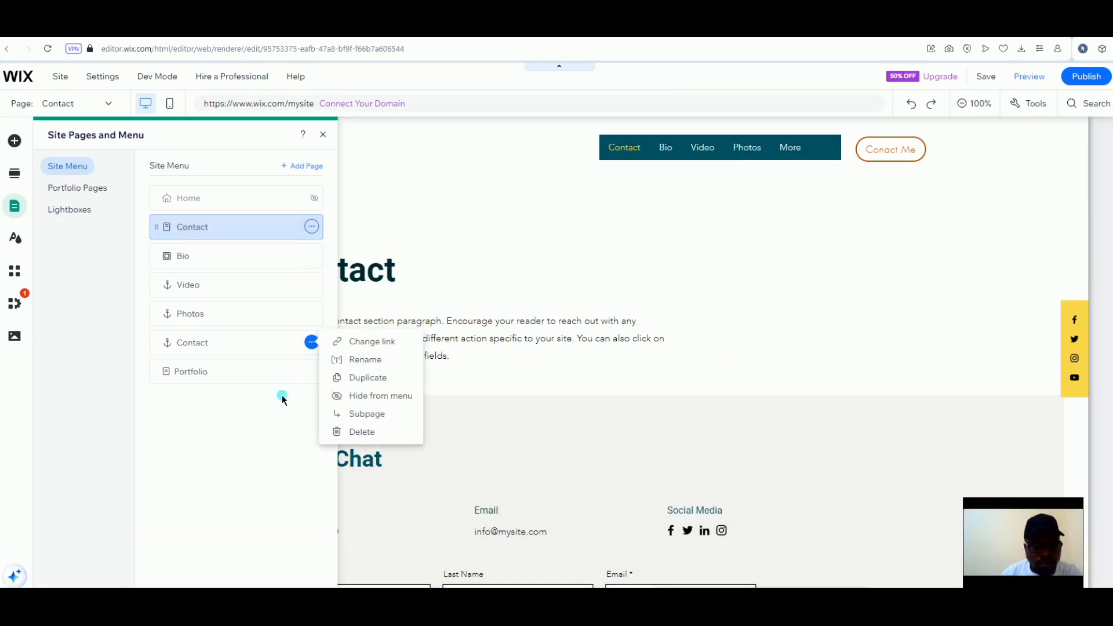
pyautogui.click(264, 423)
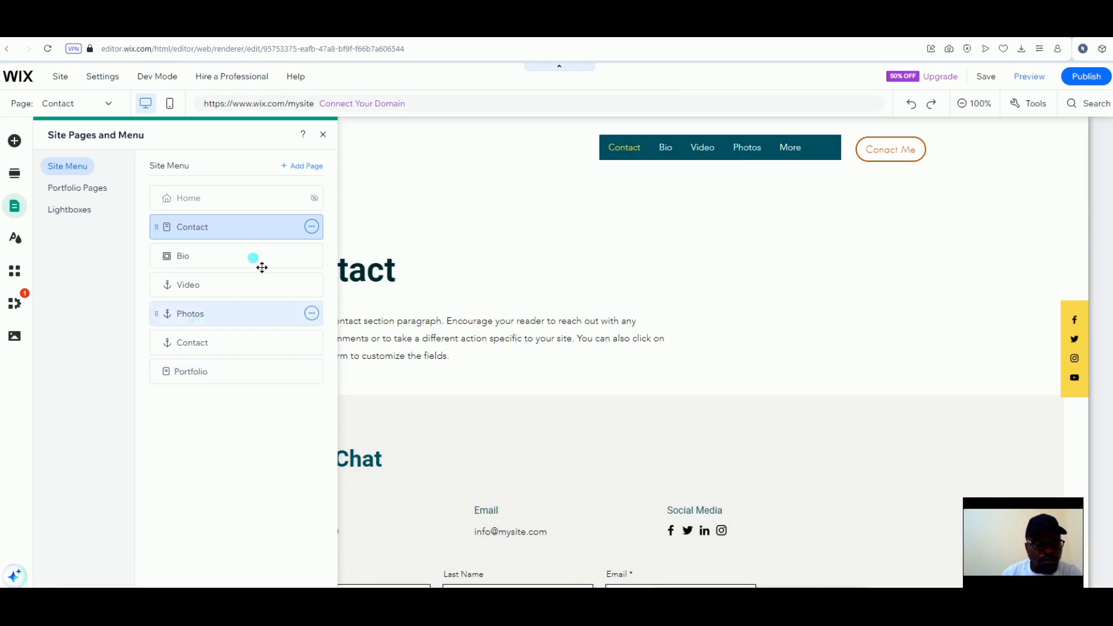
pyautogui.click(313, 199)
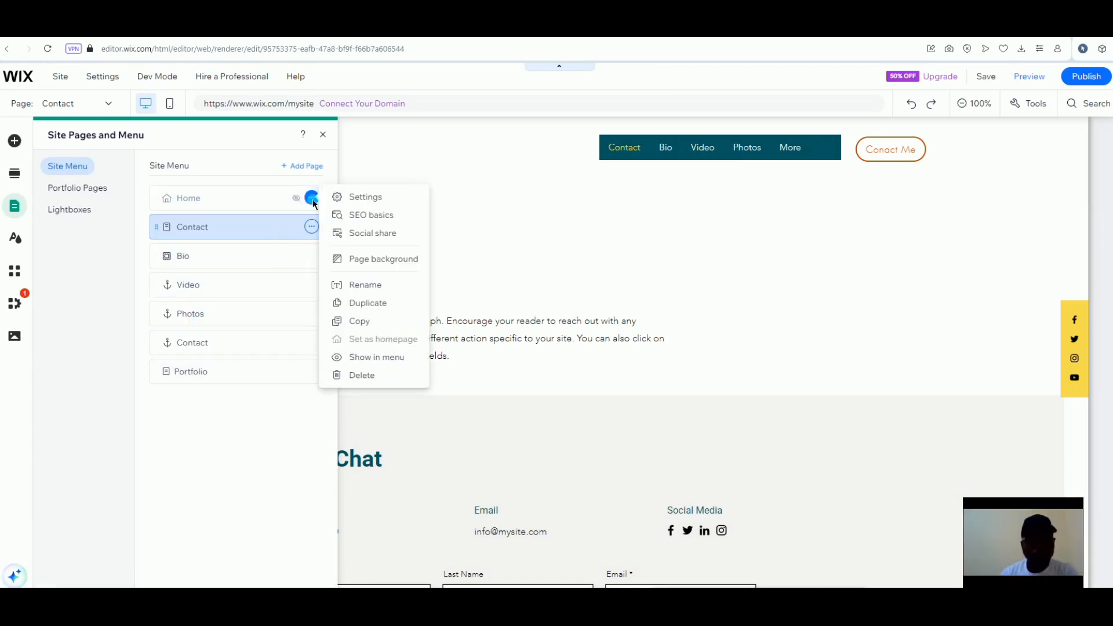
pyautogui.click(295, 198)
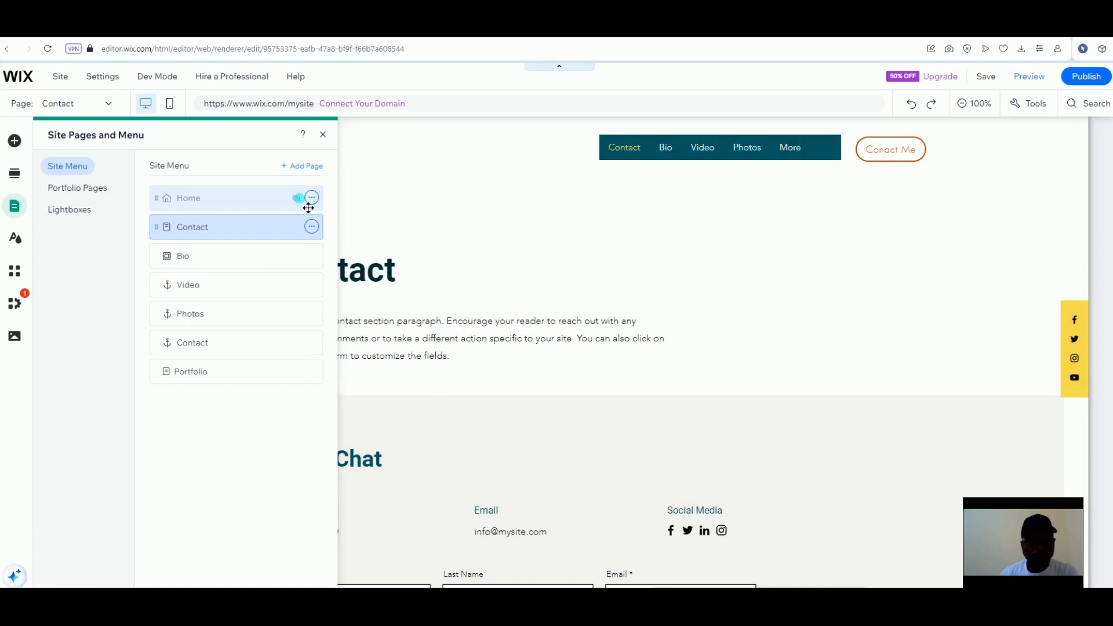
pyautogui.click(313, 200)
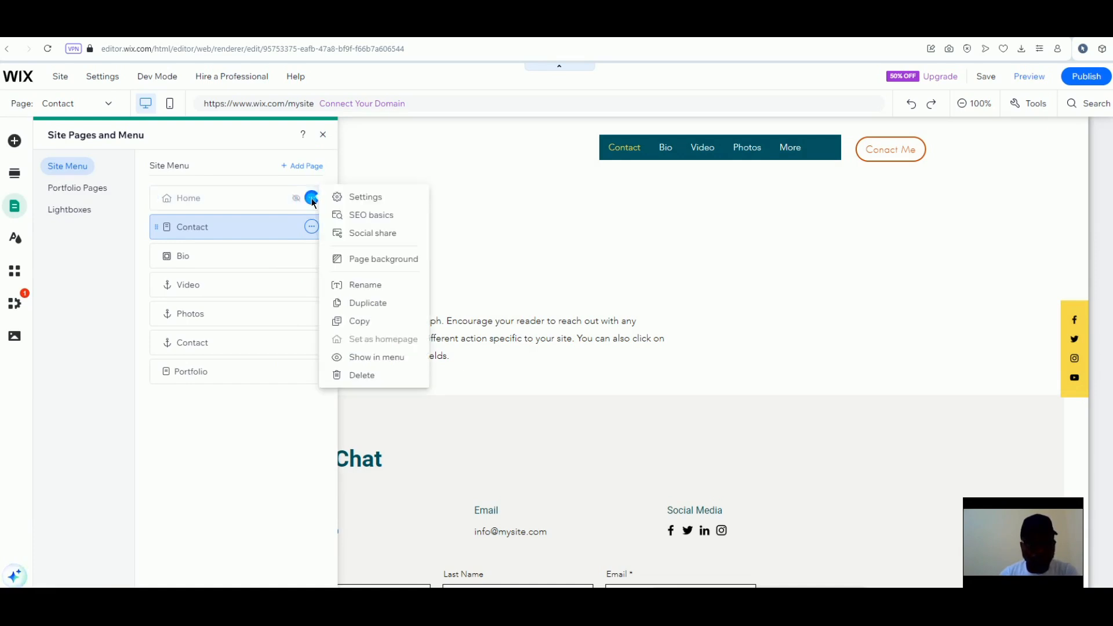
pyautogui.click(351, 358)
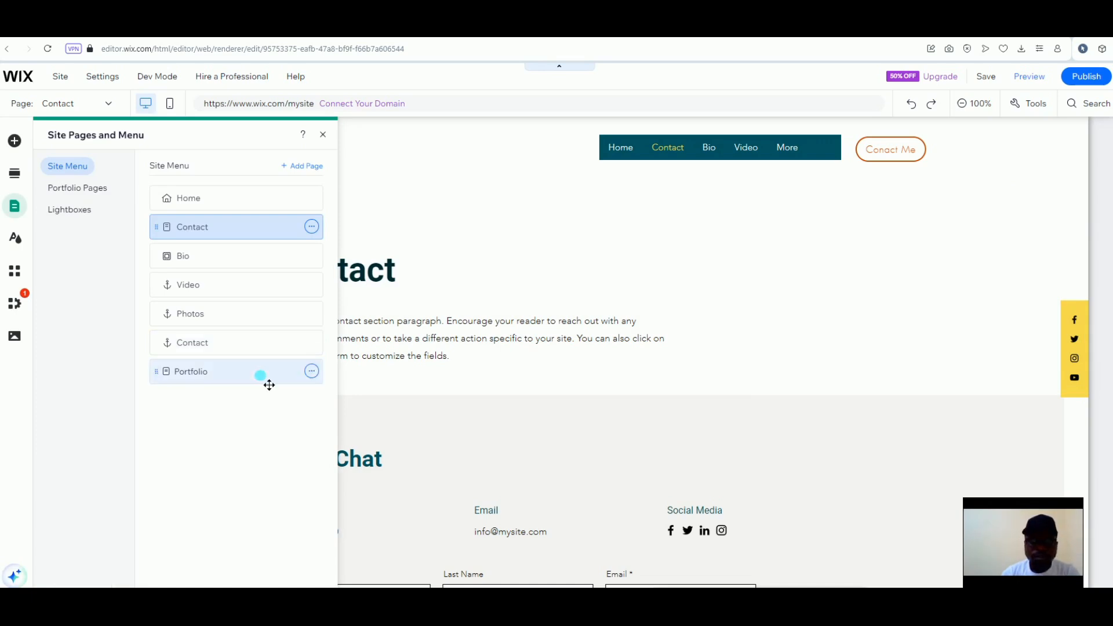
# Move Portfolio directly under Home, then place Bio just before Contact in the site menu
pyautogui.moveTo(269, 386); pyautogui.dragTo(270, 240)
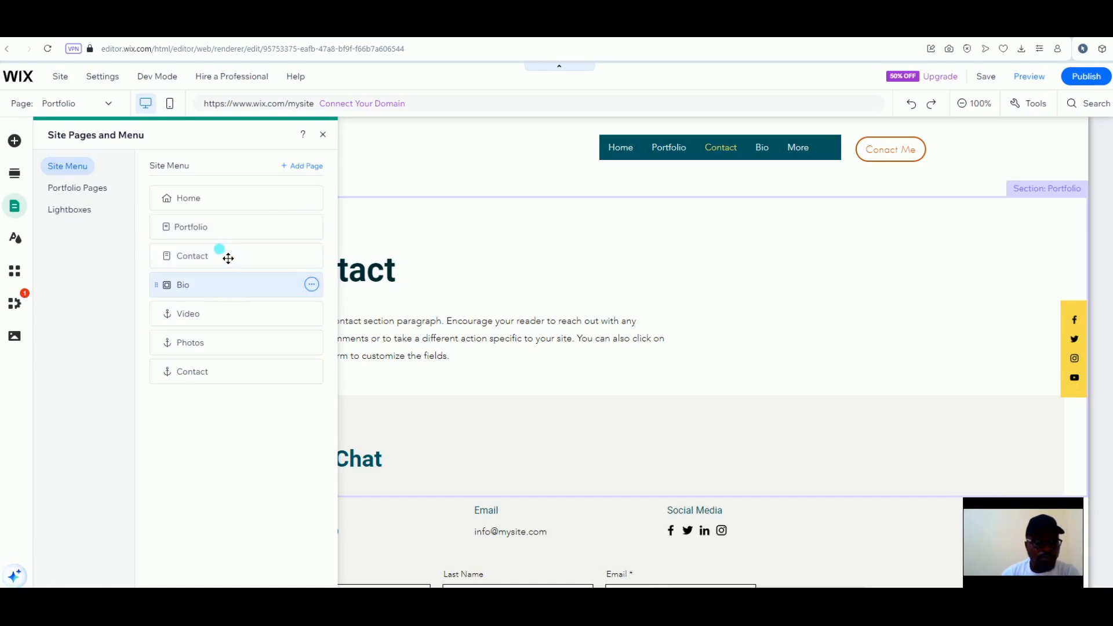
pyautogui.click(228, 258)
pyautogui.moveTo(213, 294); pyautogui.dragTo(214, 267)
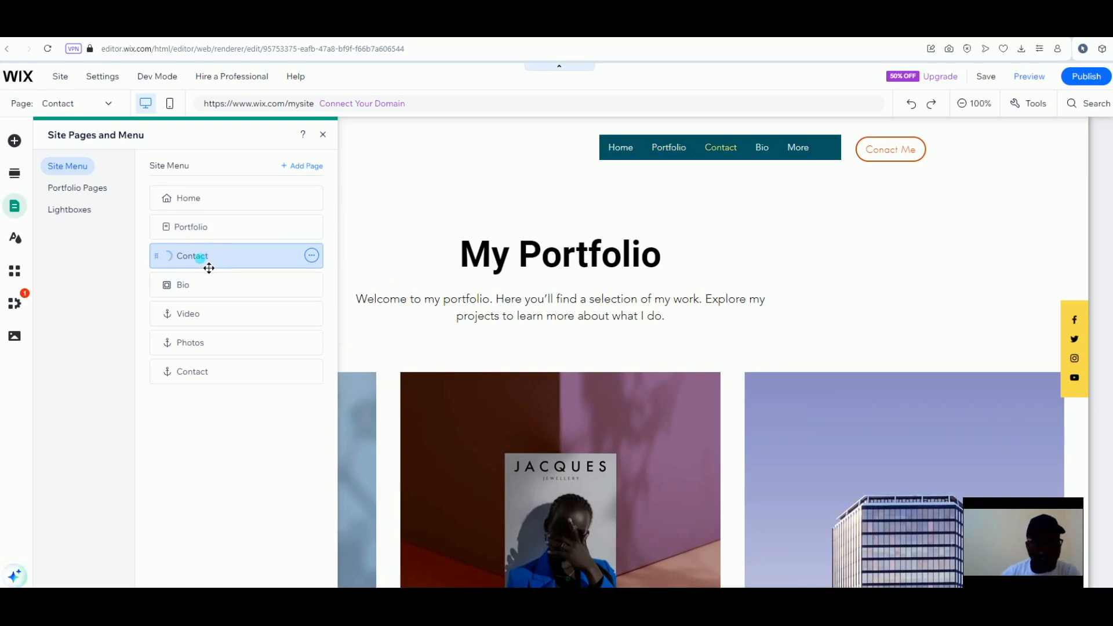
pyautogui.moveTo(196, 292); pyautogui.dragTo(203, 297)
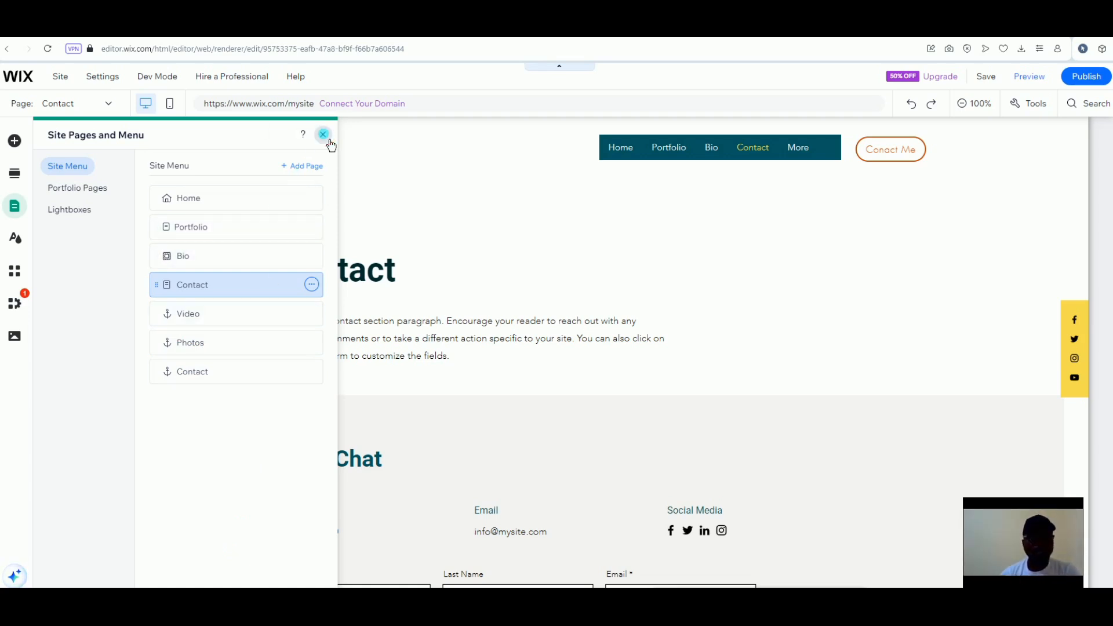
# Close the page list and preview techport, scrolling down the page and back up
pyautogui.click(323, 134)
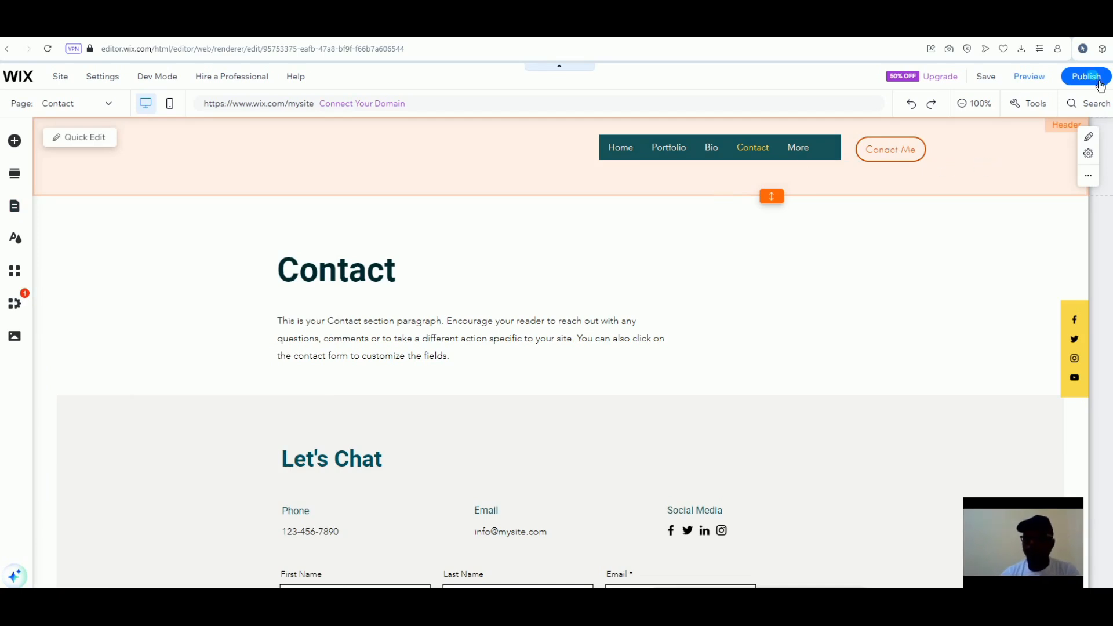
pyautogui.click(1029, 77)
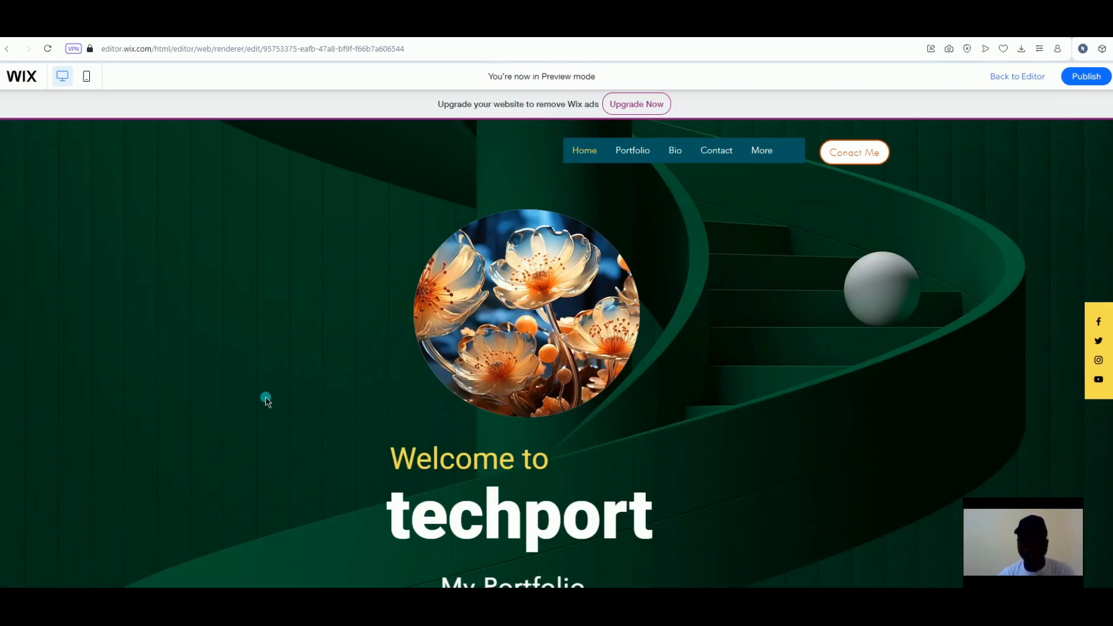
pyautogui.scroll(-6, 266, 401)
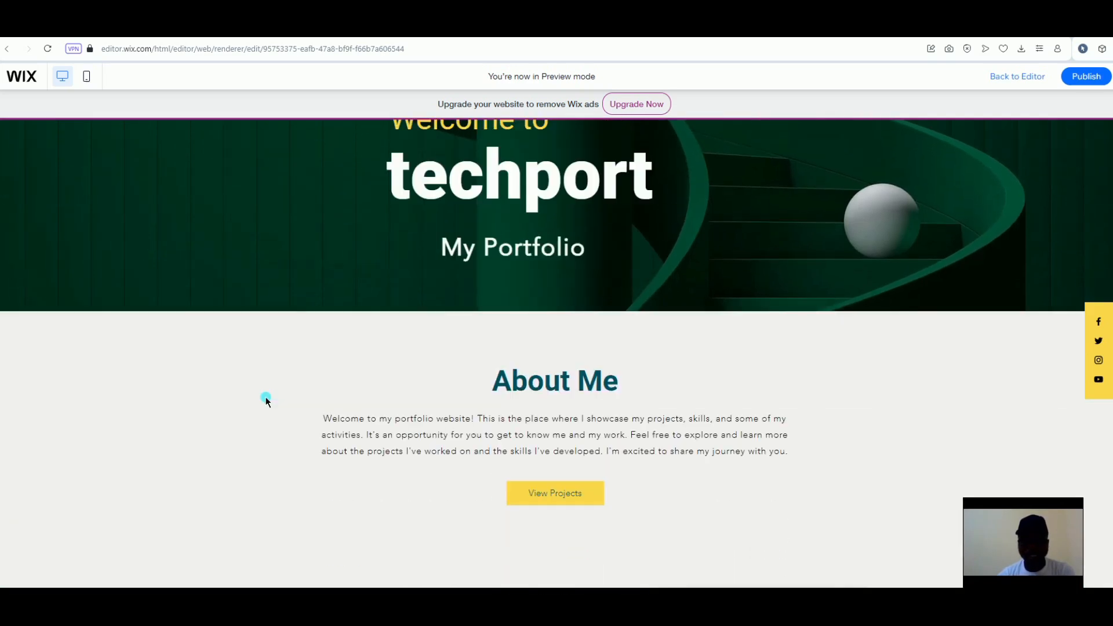
pyautogui.scroll(-1, 266, 401)
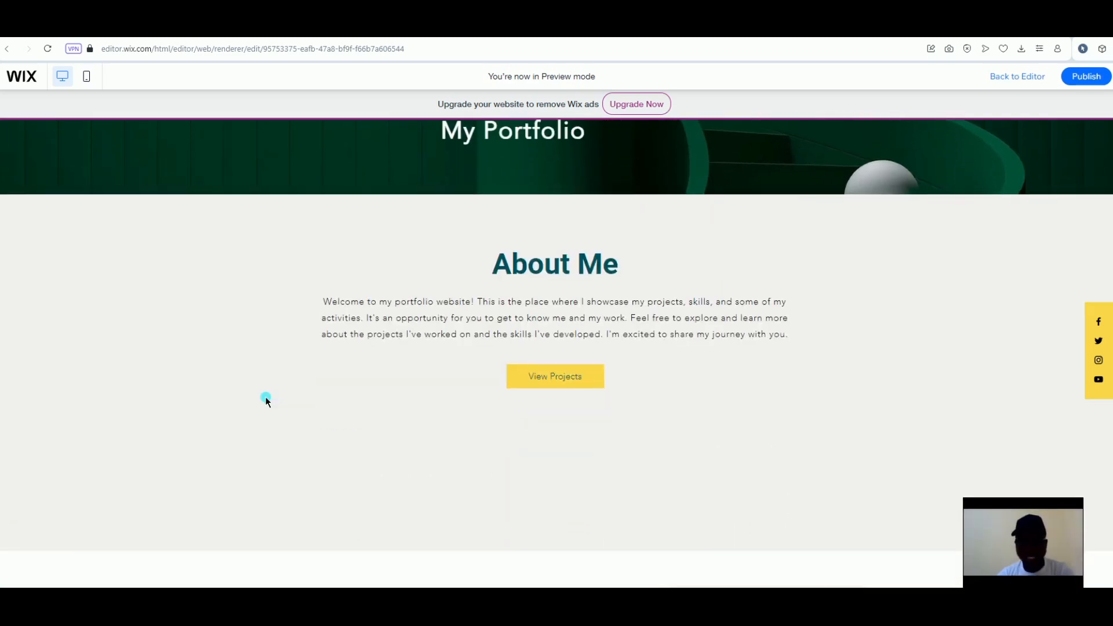
pyautogui.scroll(-2, 266, 401)
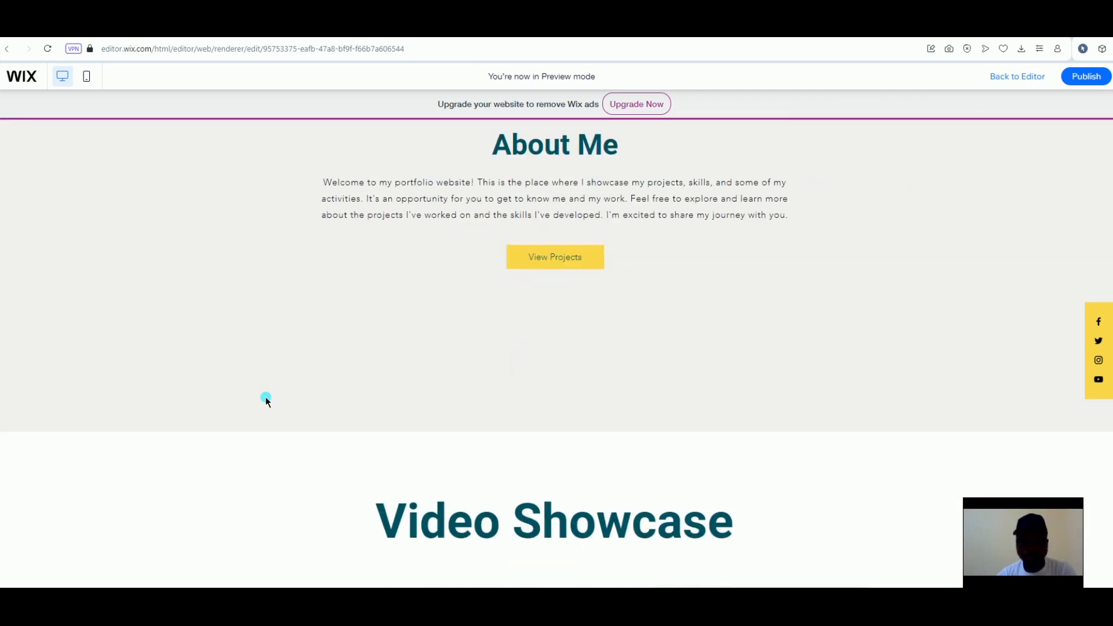
pyautogui.scroll(-2, 266, 401)
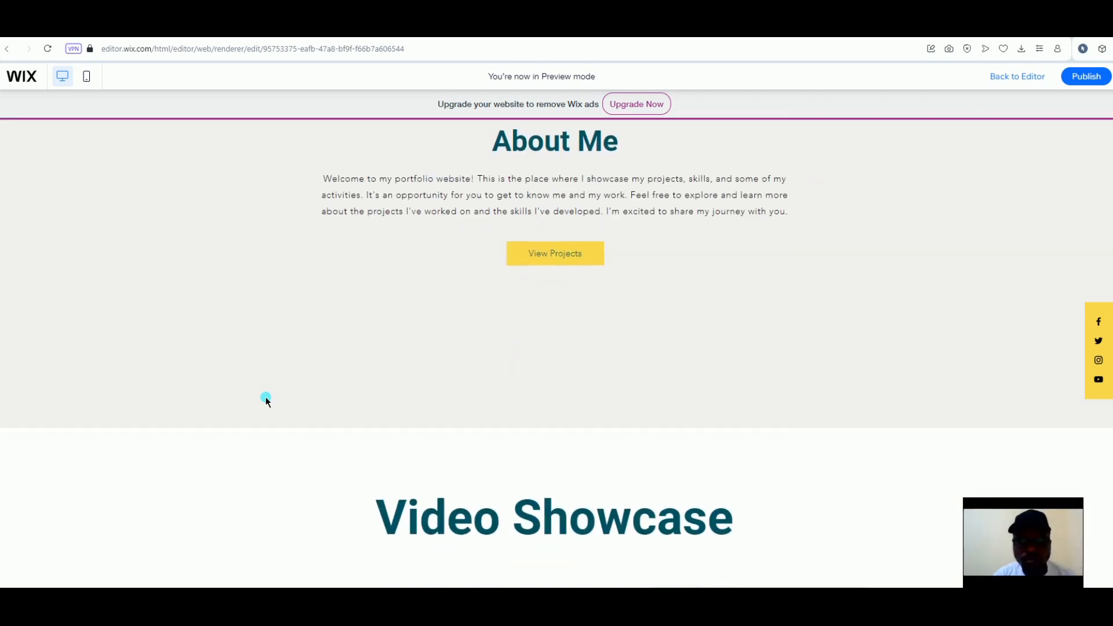
pyautogui.scroll(-3, 266, 401)
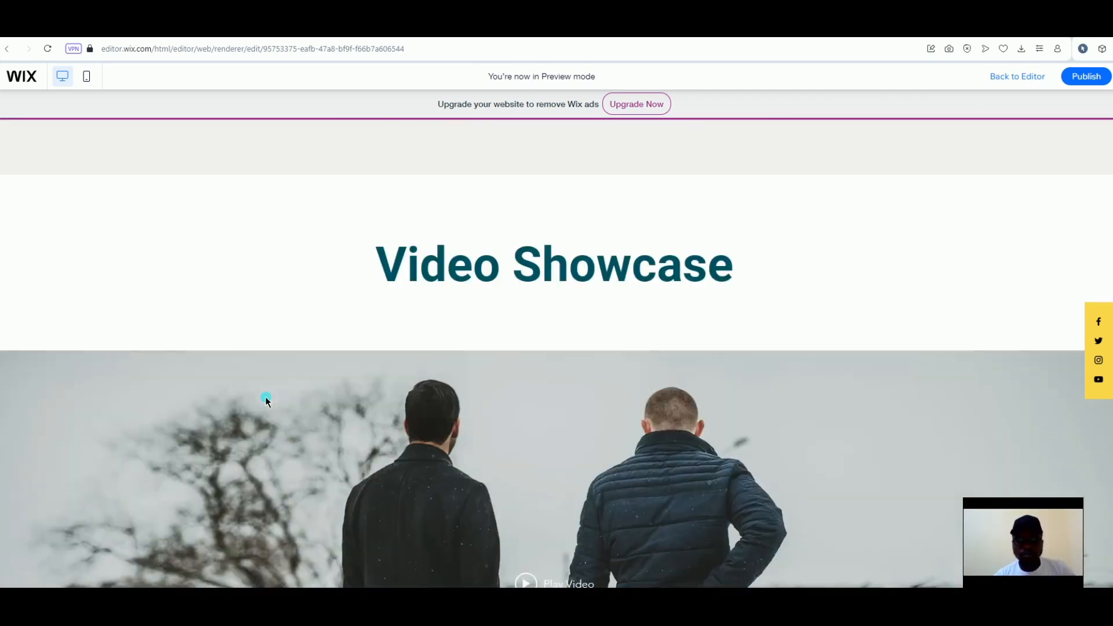
pyautogui.scroll(-2, 271, 406)
pyautogui.scroll(10, 267, 403)
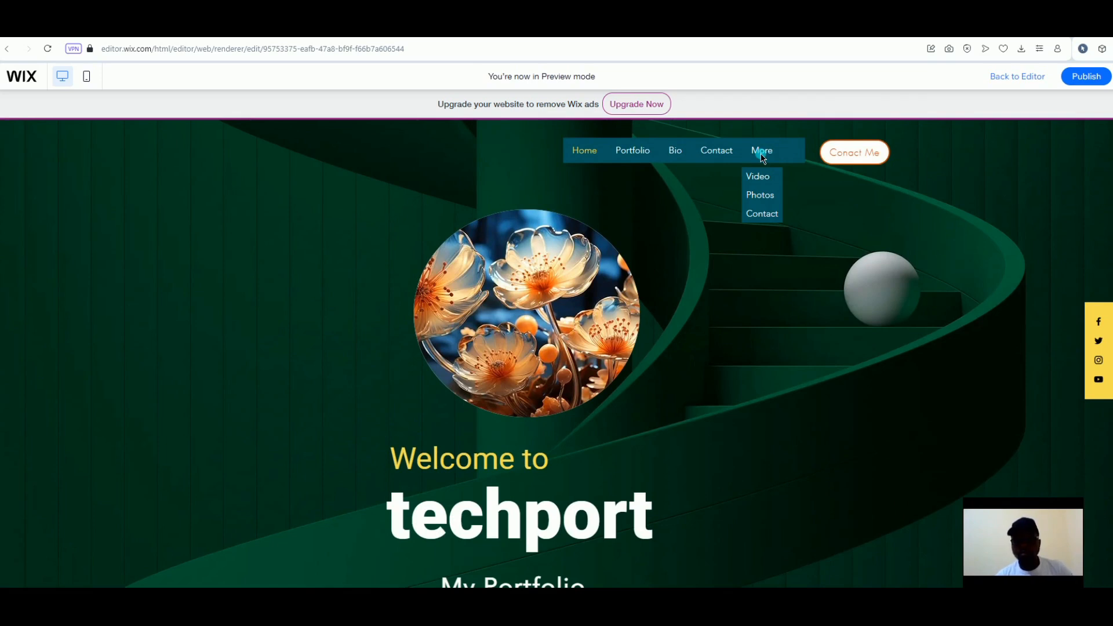
pyautogui.click(765, 222)
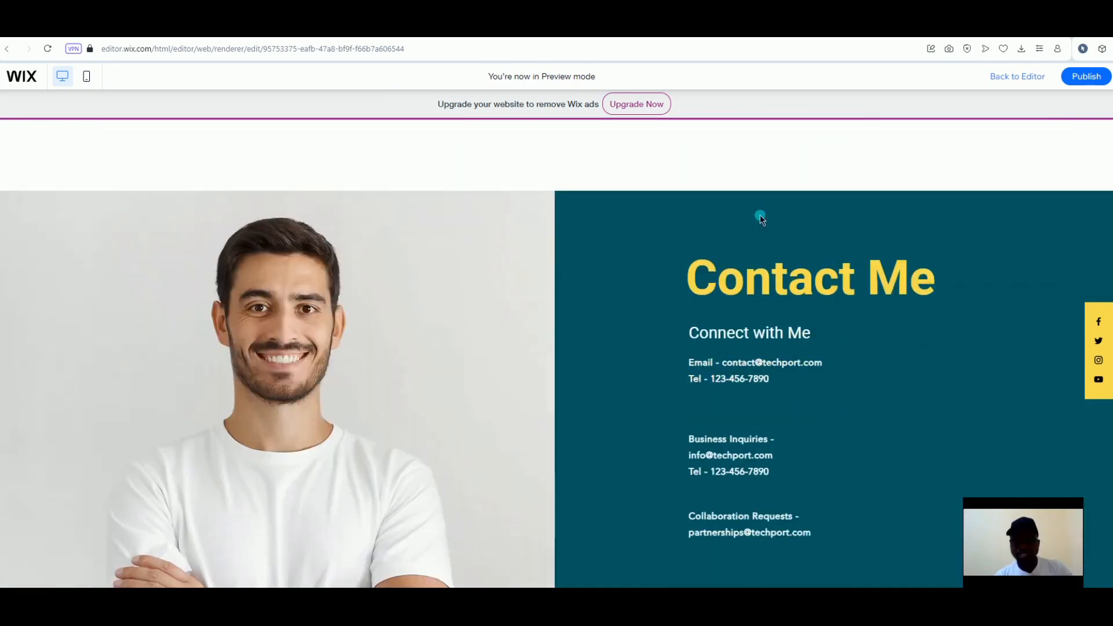
pyautogui.scroll(20, 761, 217)
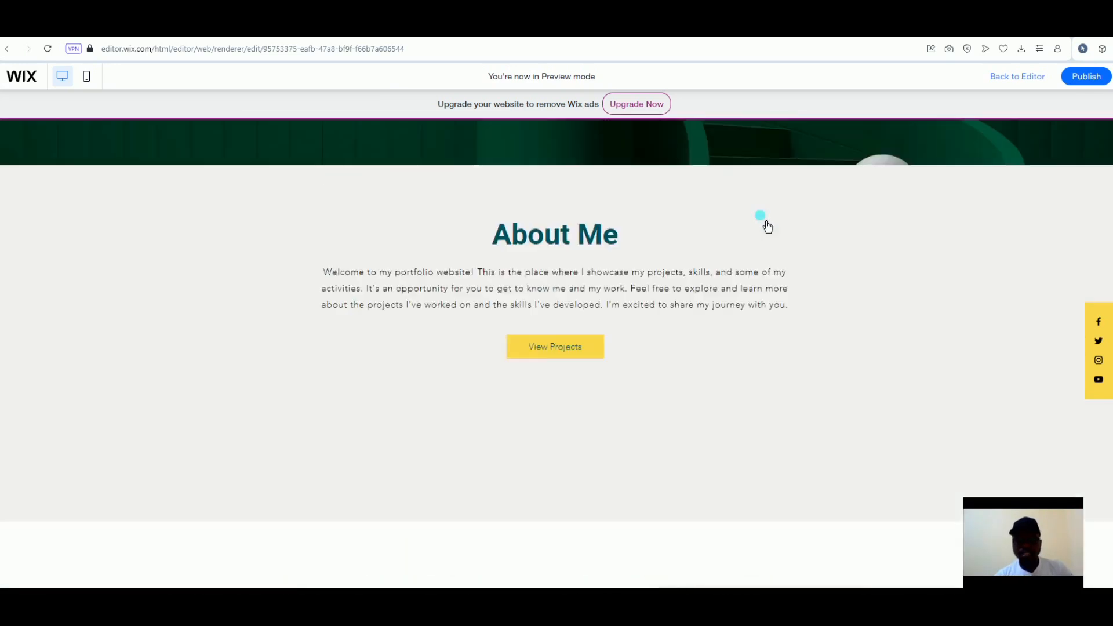
pyautogui.click(718, 152)
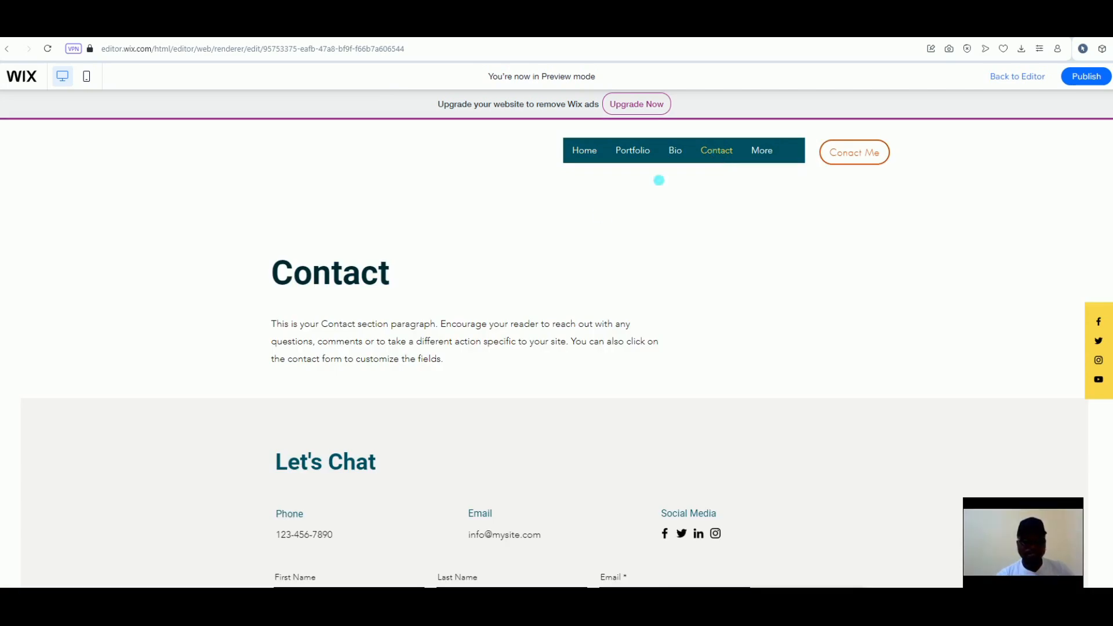
pyautogui.scroll(-3, 589, 248)
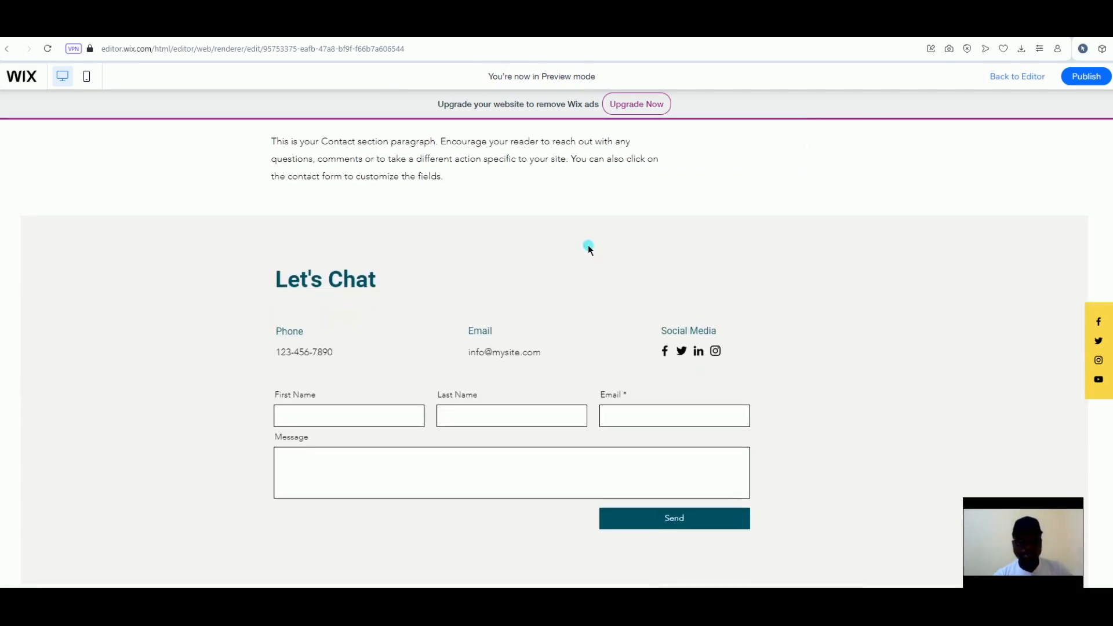
pyautogui.scroll(3, 587, 245)
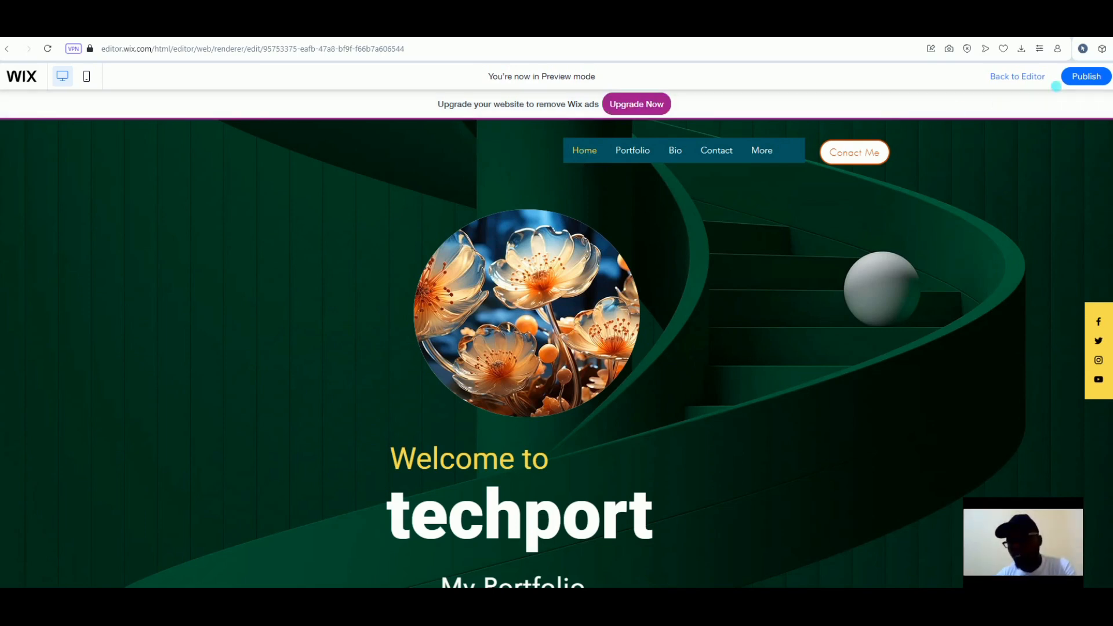
# Publish the techport site from the Preview top bar
pyautogui.click(1082, 82)
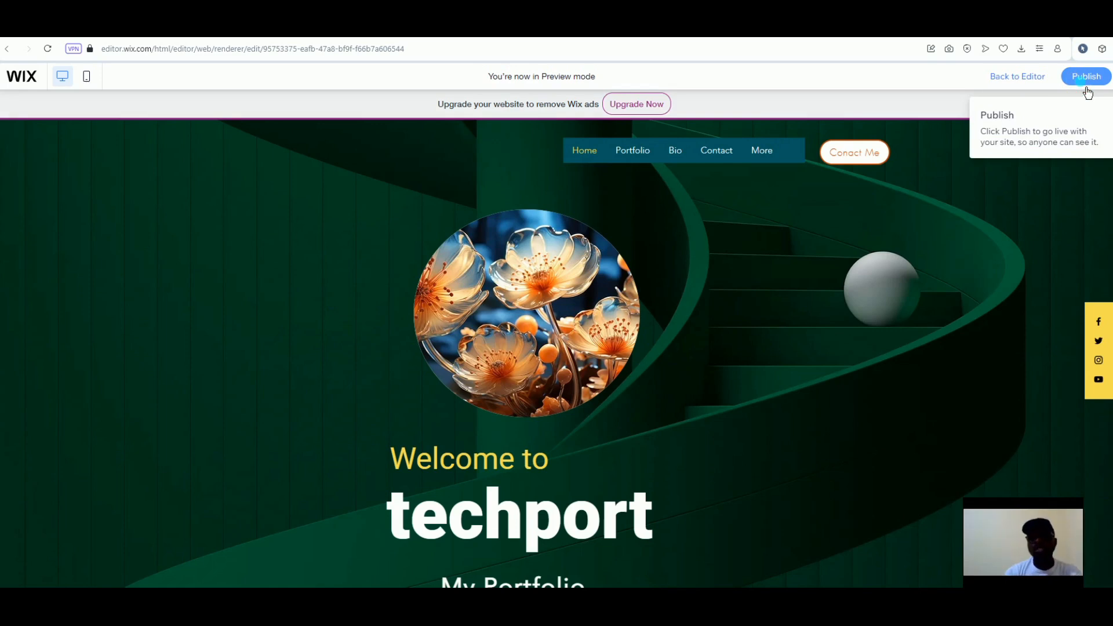
pyautogui.click(1080, 82)
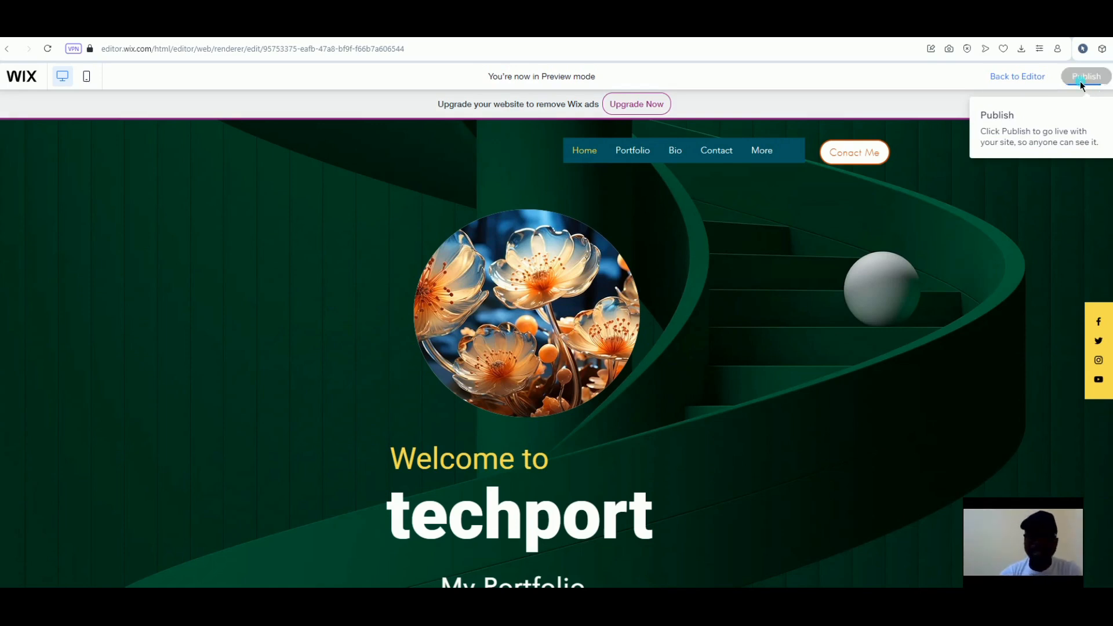